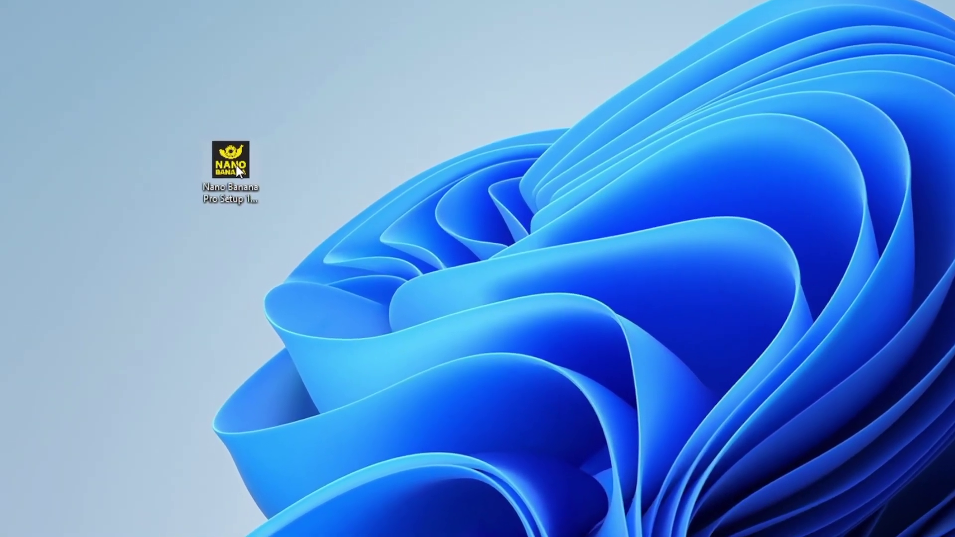
Step: Launch the Nano Banana Pro Setup 1.5.0 installer from the desktop
left_click(219, 155)
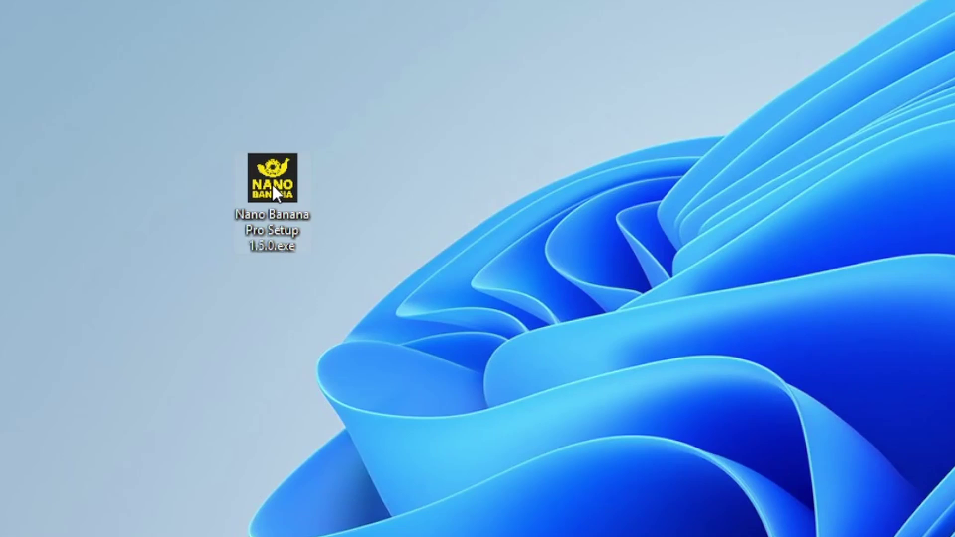
double_click(273, 187)
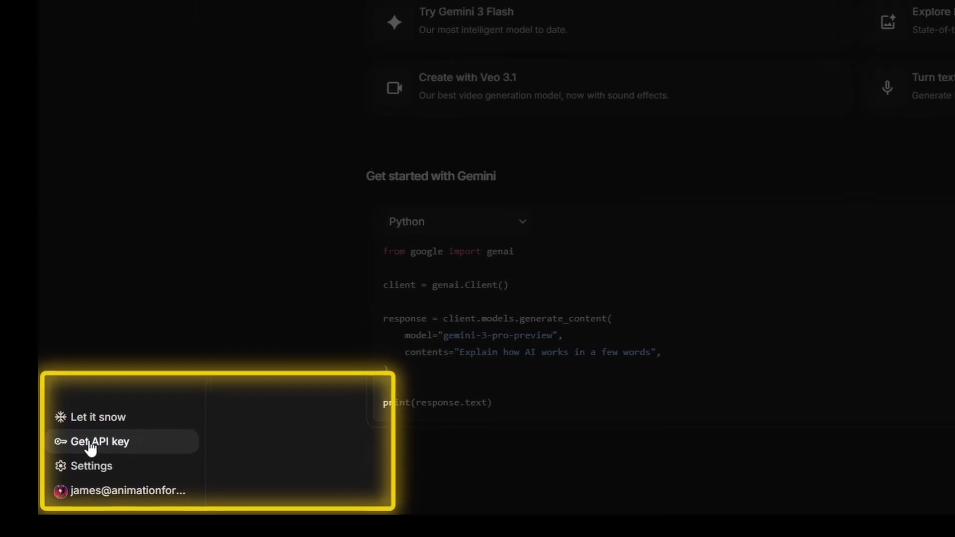
Step: Start a new Google AI Studio API key and name it Nano
left_click(90, 446)
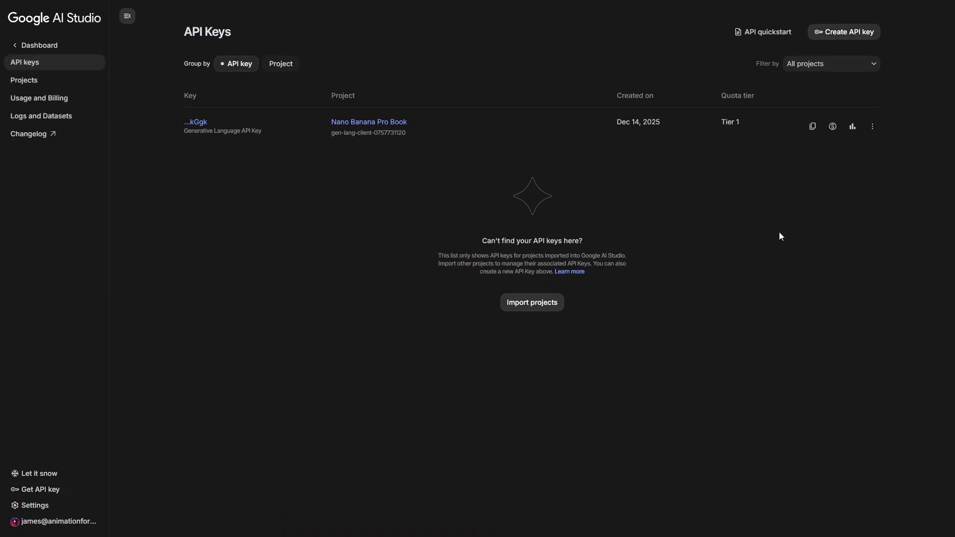
left_click(849, 32)
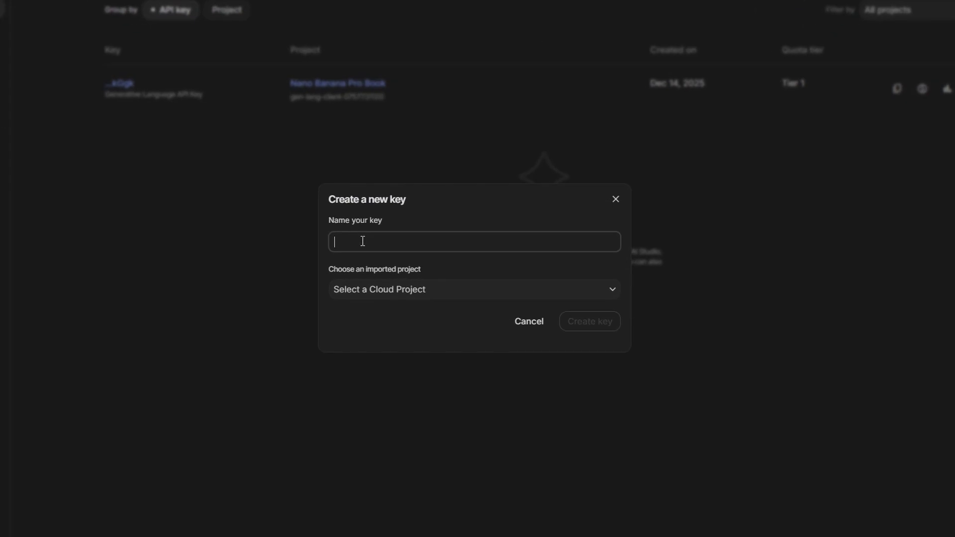
type("Nano")
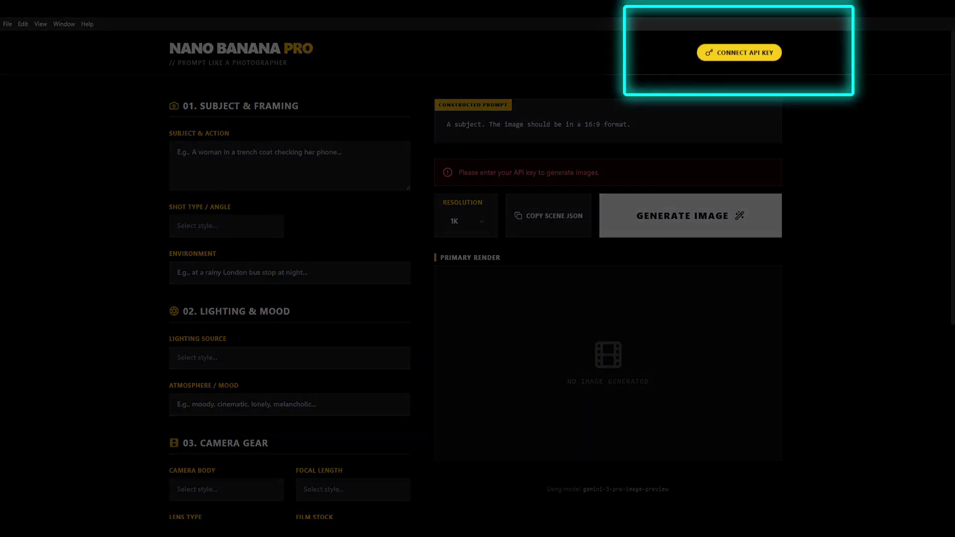
Step: Enter the API key in the Manual API Key field and save it
left_click(718, 52)
left_click(390, 270)
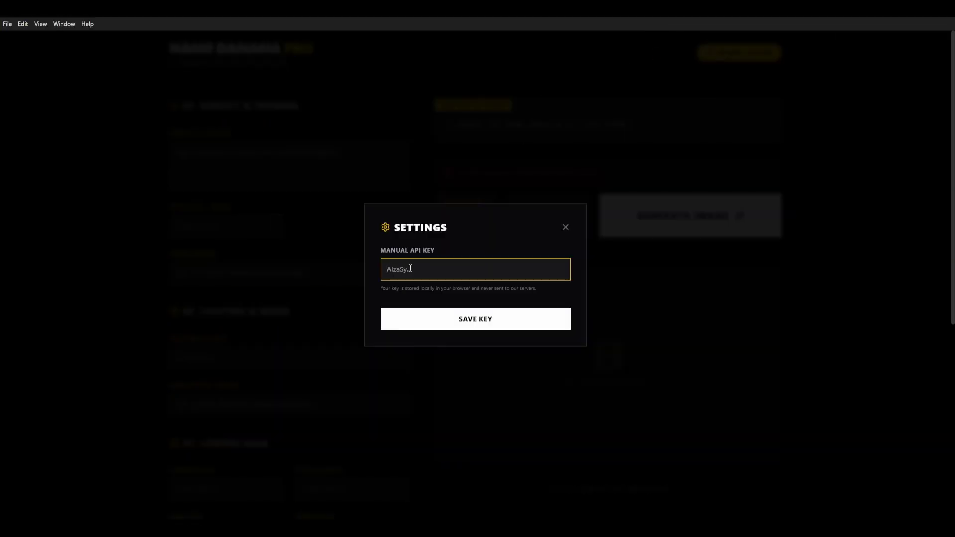
left_click(442, 319)
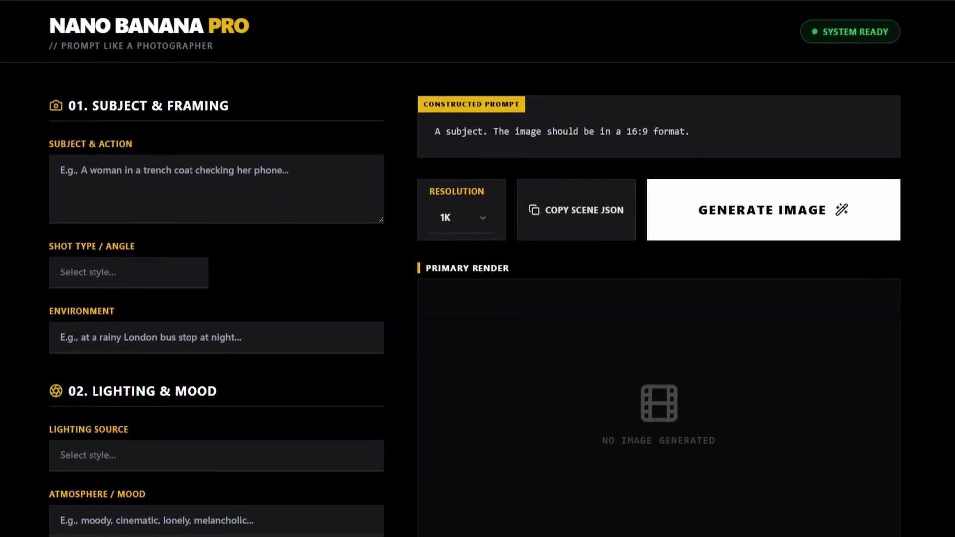
Step: Describe a white-shirted man washing at a mirror, handgun nearby, in a grimy public restroom
left_click(149, 186)
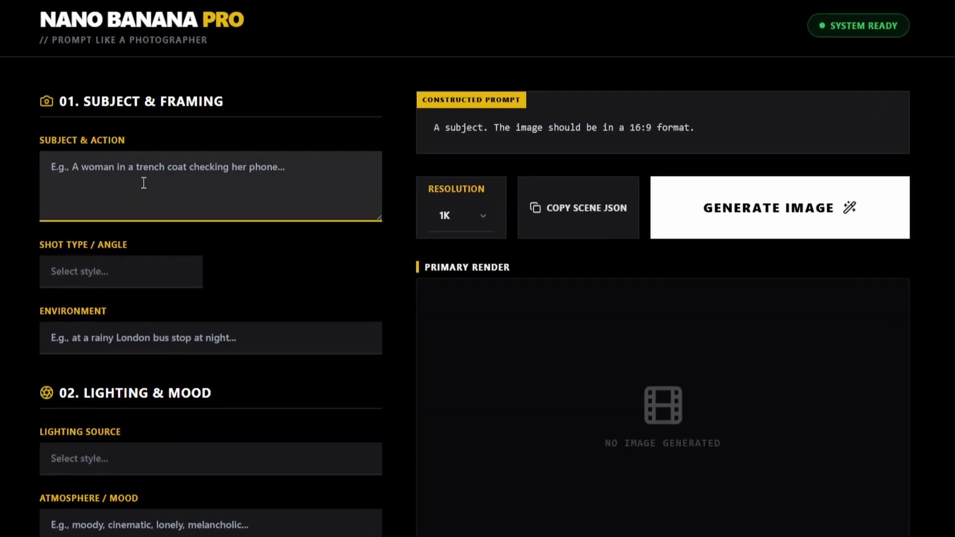
type("a man i")
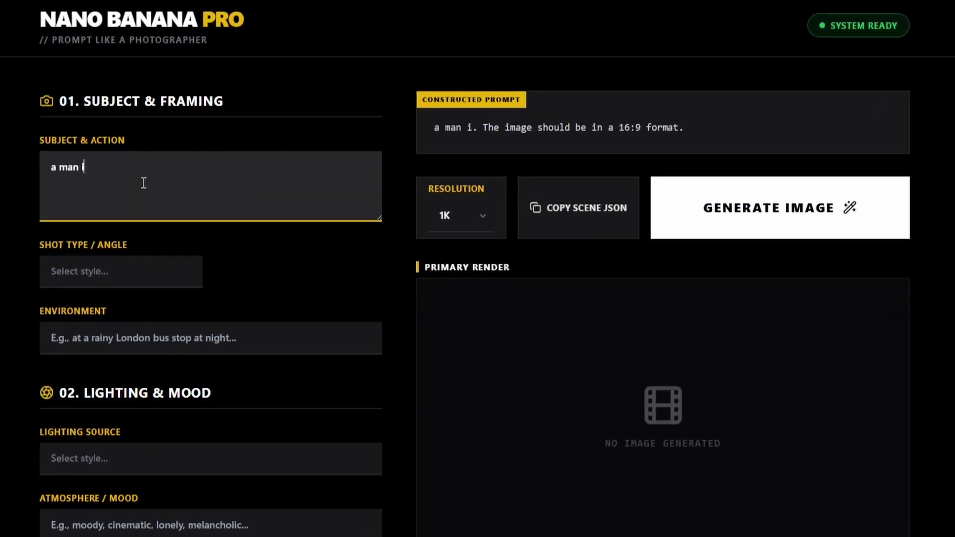
type("n a white ")
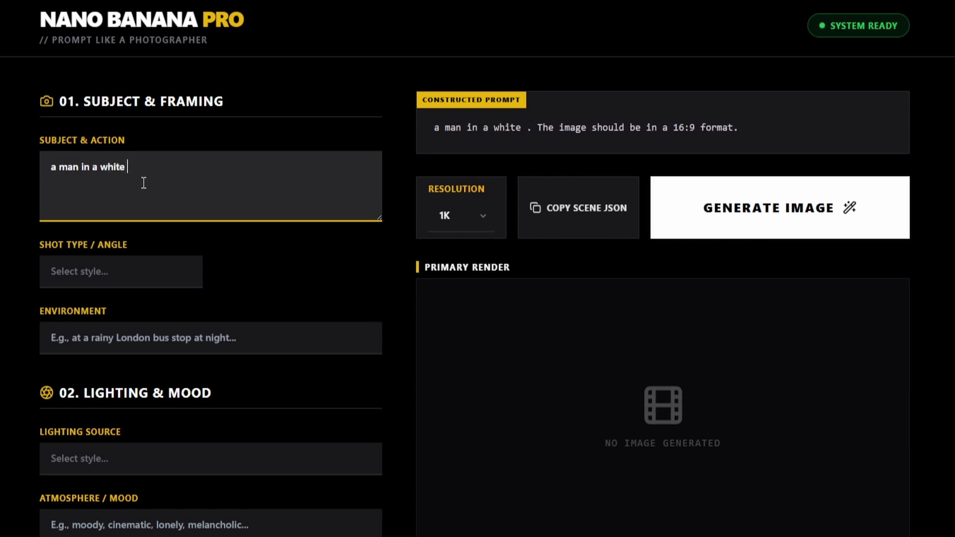
type("shirt washing his hands and ")
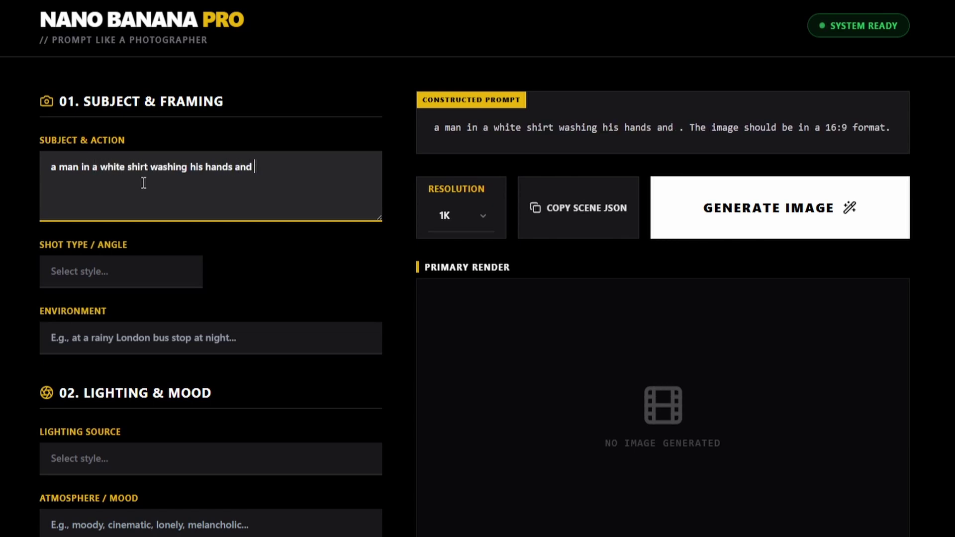
type("face")
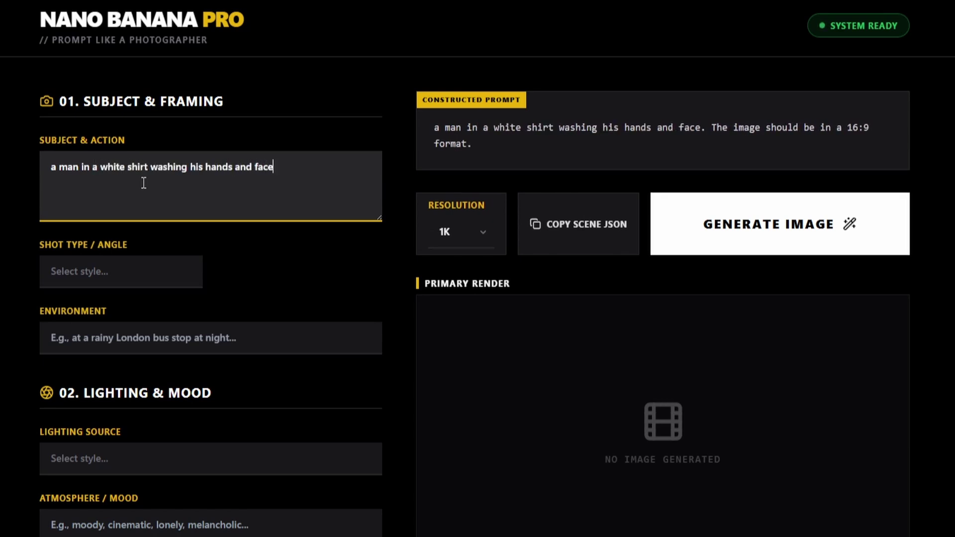
type(", loo")
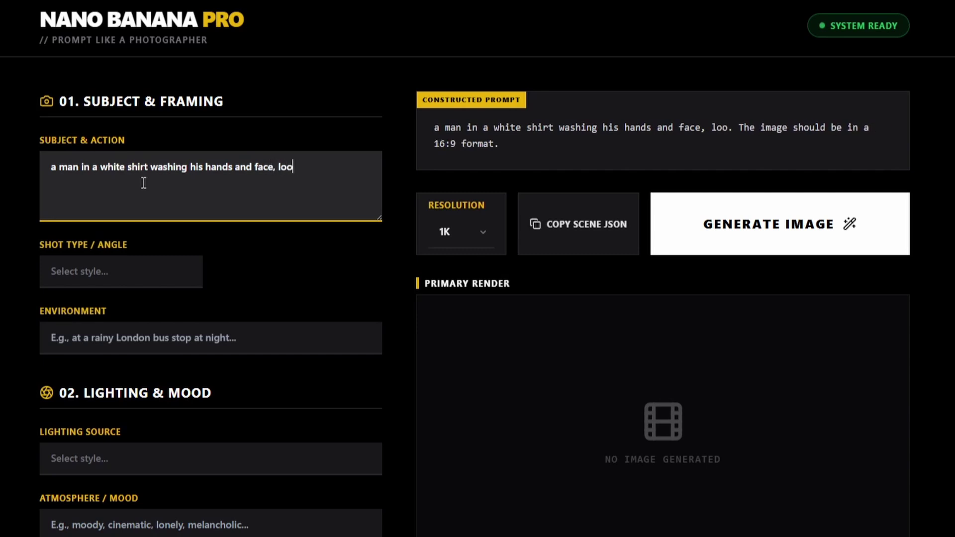
type("king at a mirror, his handgun rests on the sink")
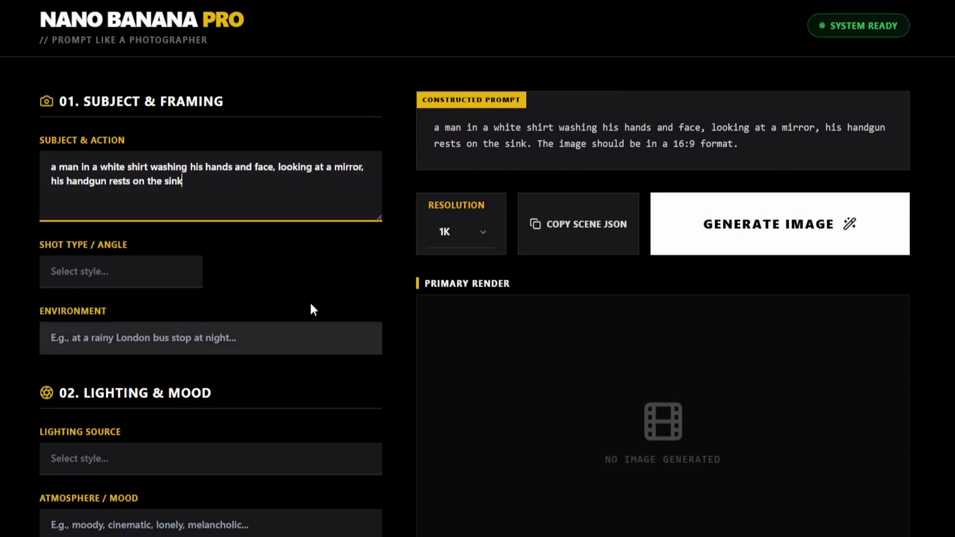
left_click(63, 340)
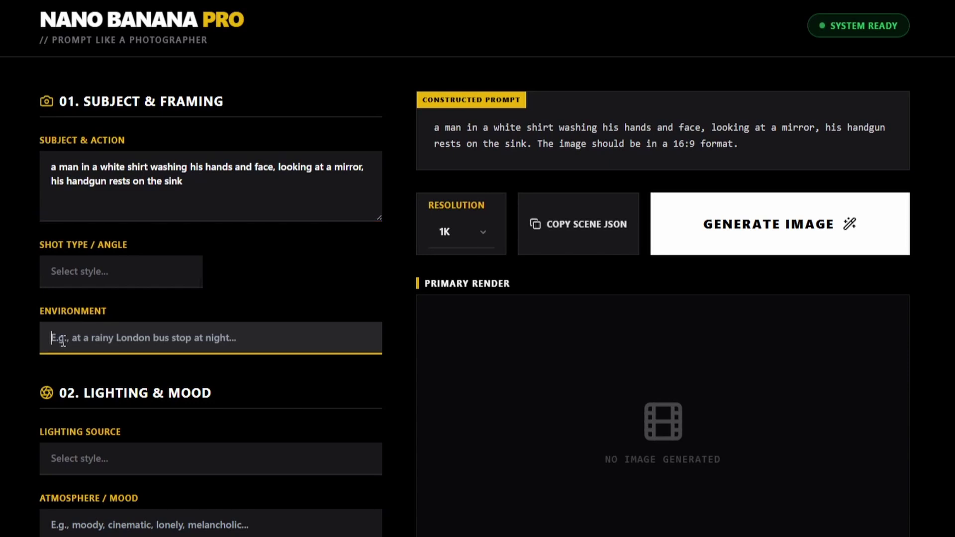
type("a grimy public restroom")
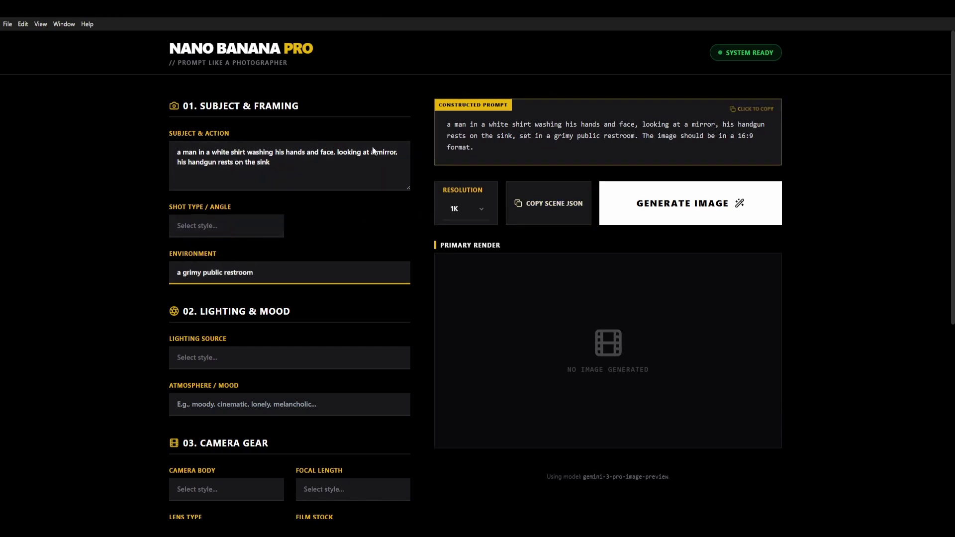
Step: Set the shot type to Over the Shoulder Shot
left_click(202, 225)
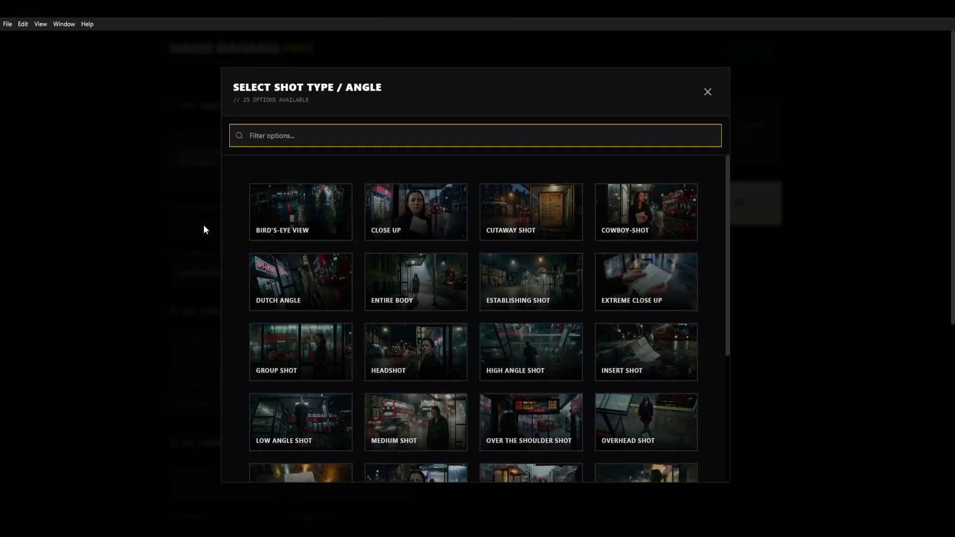
scroll(636, 309, "down", 4)
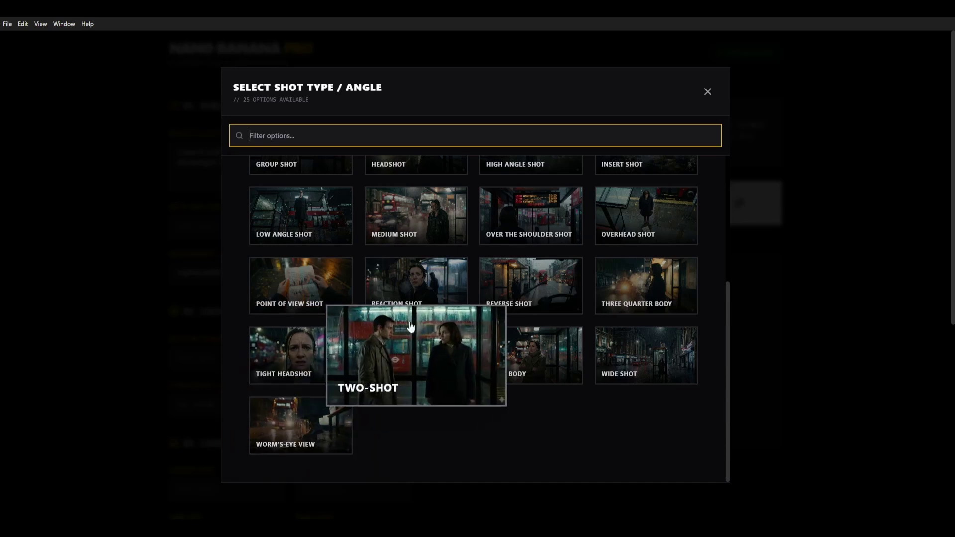
left_click(506, 200)
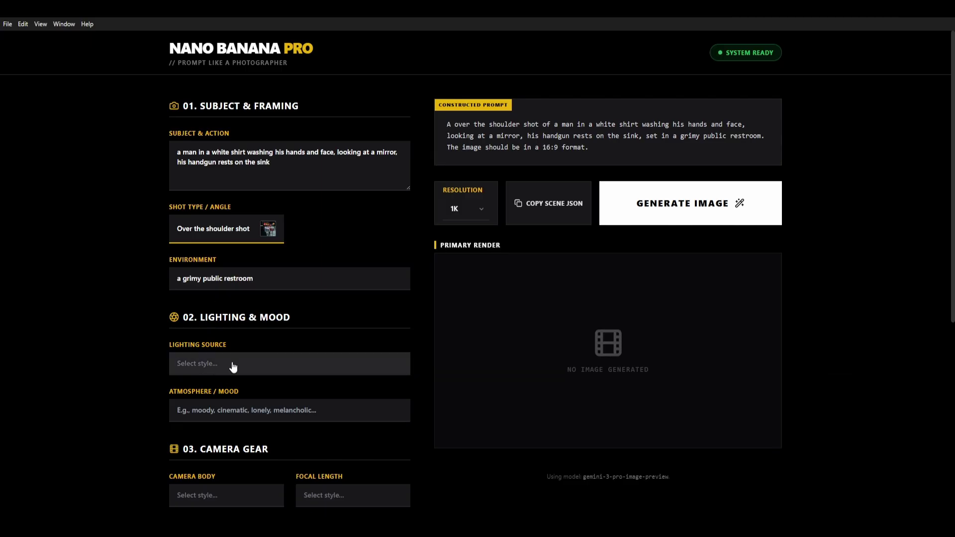
Step: Set the lighting source to Hard Lighting instead of Chiaroscuro
left_click(233, 367)
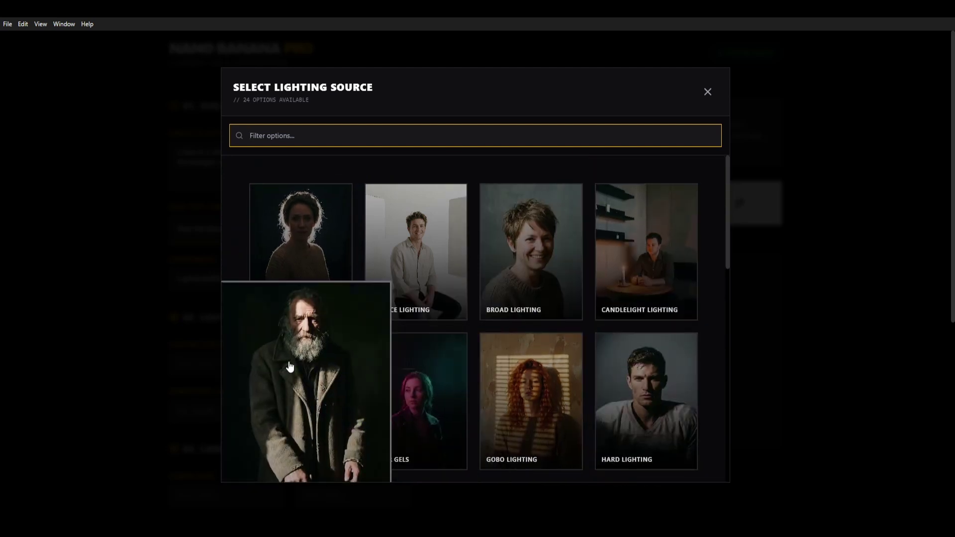
left_click(290, 368)
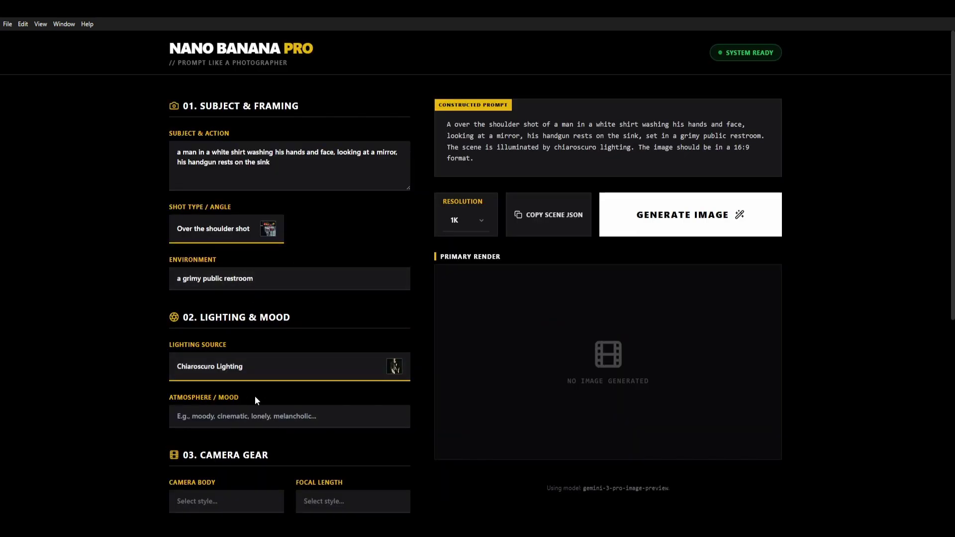
left_click(256, 373)
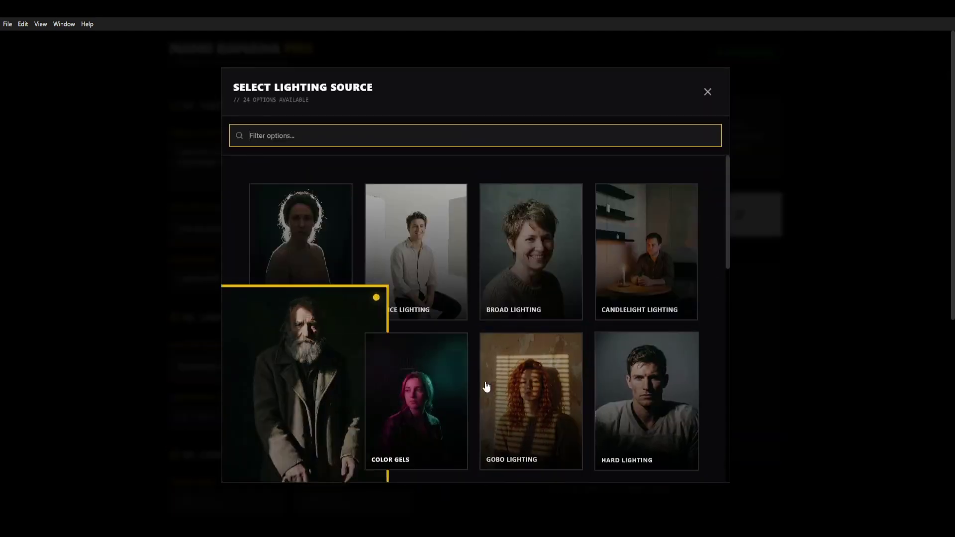
left_click(639, 372)
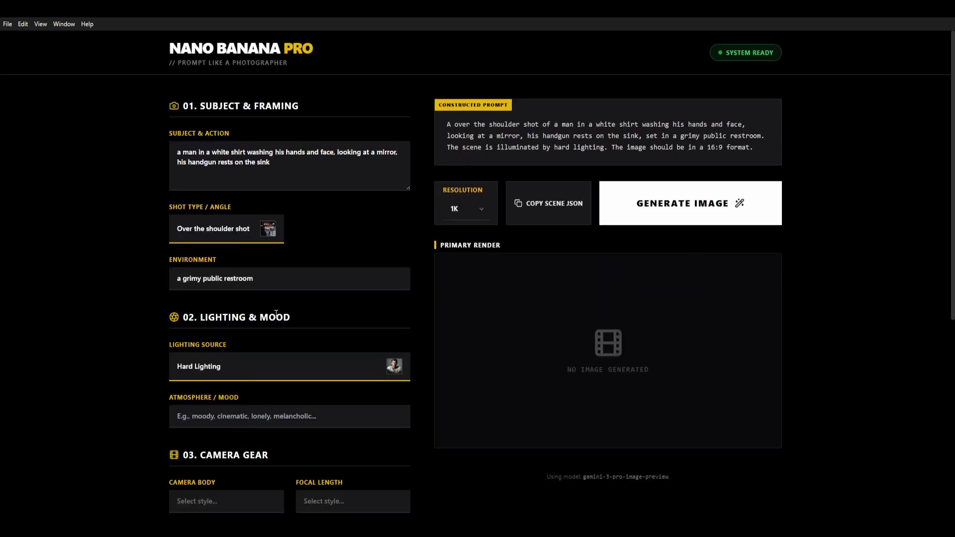
left_click(264, 376)
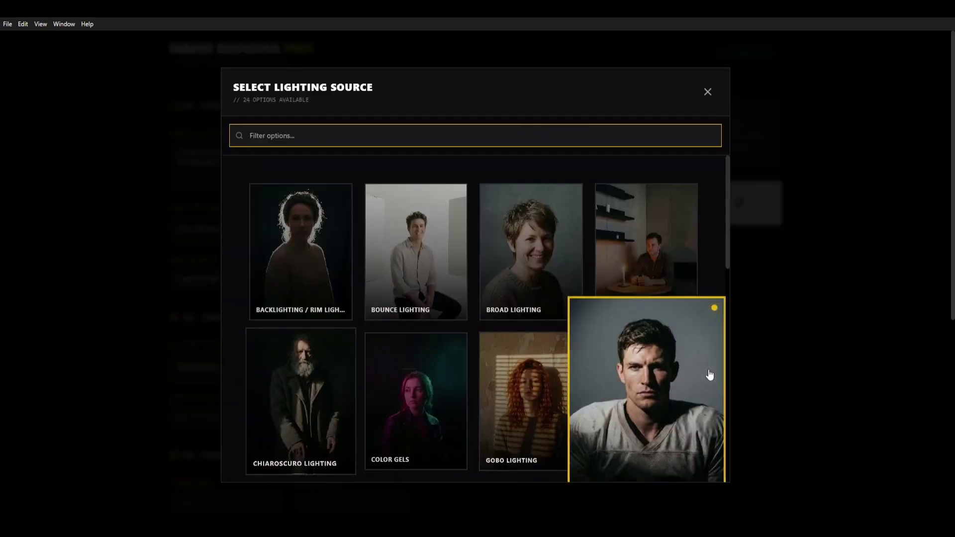
left_click(709, 374)
left_click(221, 368)
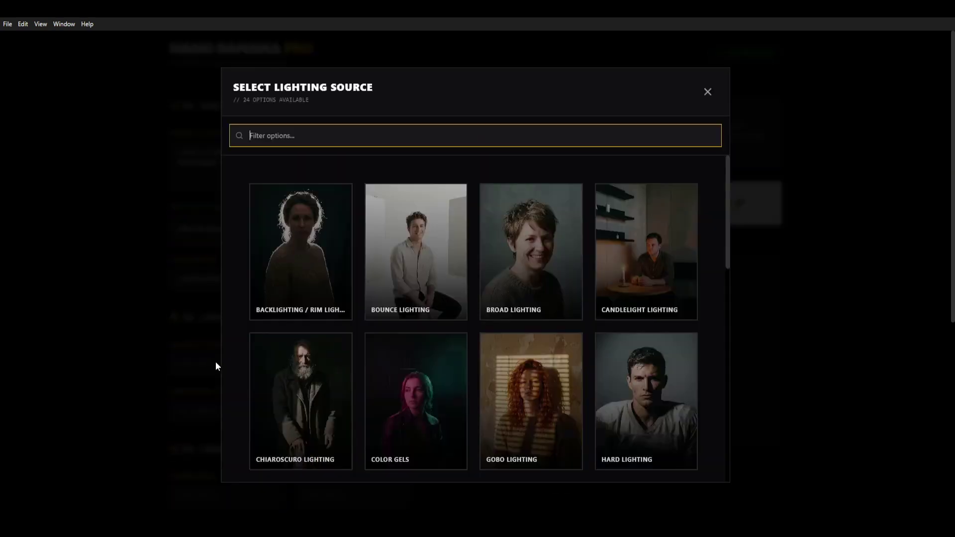
left_click(654, 390)
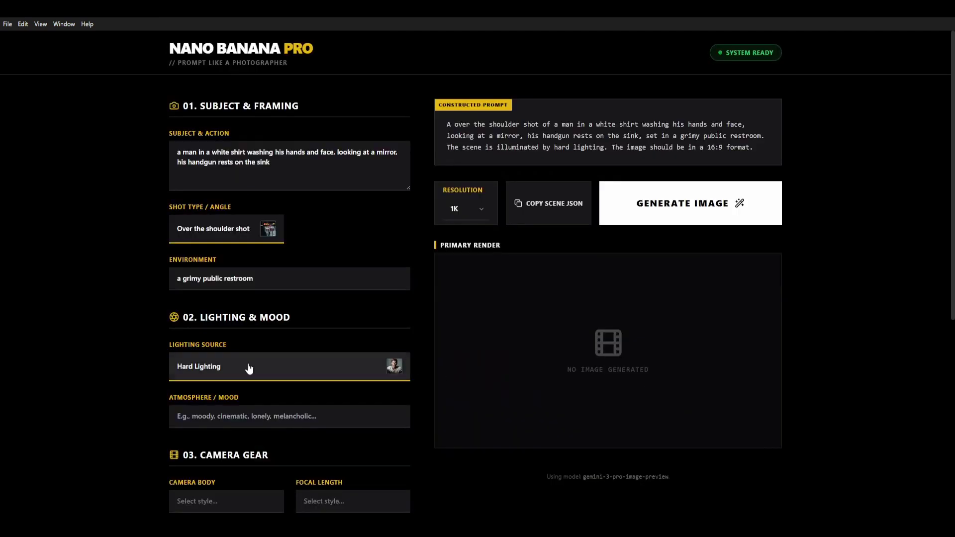
Step: Set the atmosphere and mood to 'dingy and depressing'
scroll(405, 398, "down", 2)
left_click(305, 317)
type("dingy and depre")
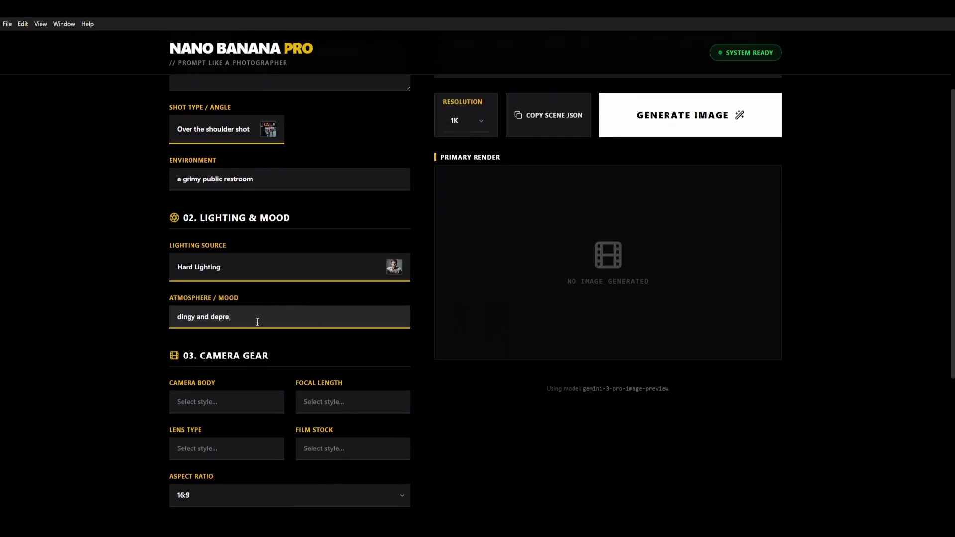
type("ssing")
scroll(706, 137, "up", 2)
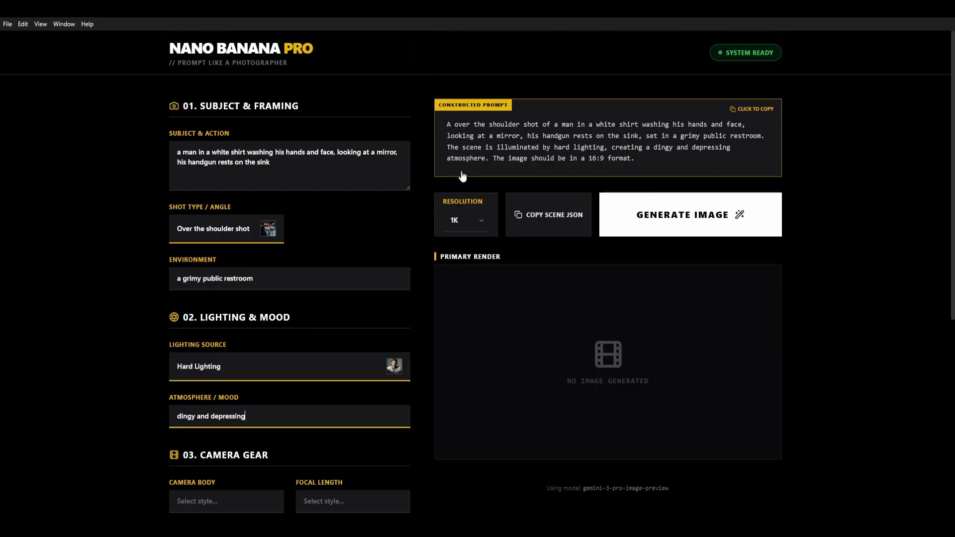
scroll(417, 385, "down", 3)
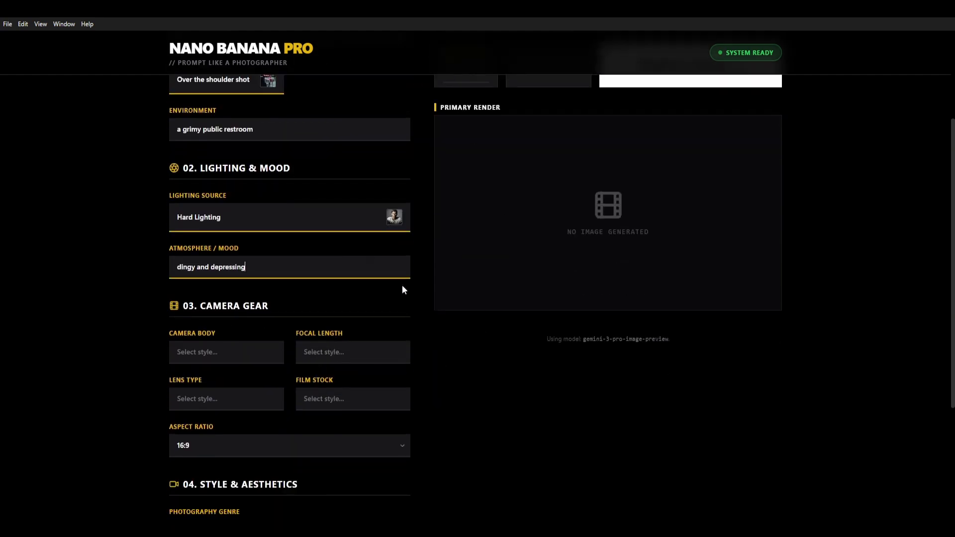
scroll(394, 297, "down", 2)
Step: Choose Lomo LC-A as the camera body
left_click(207, 258)
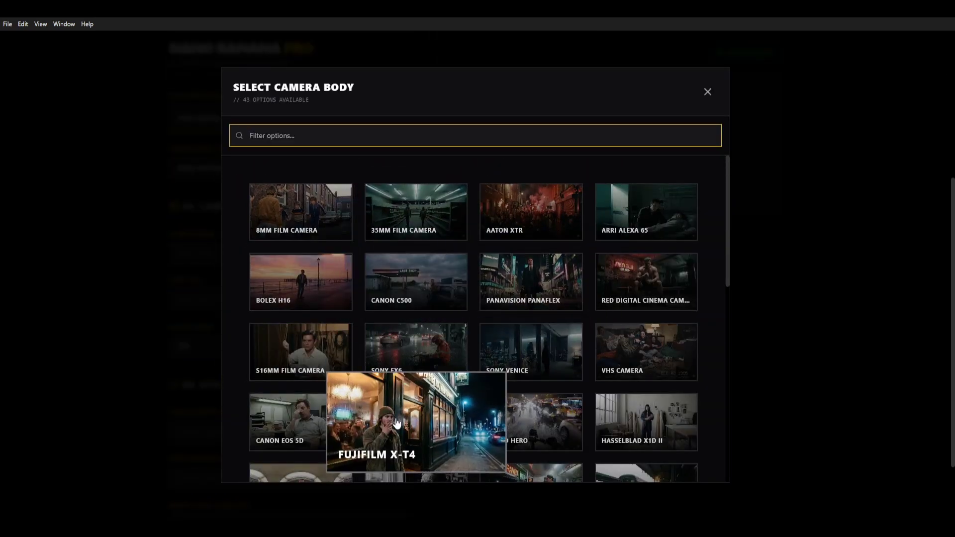
scroll(645, 376, "down", 5)
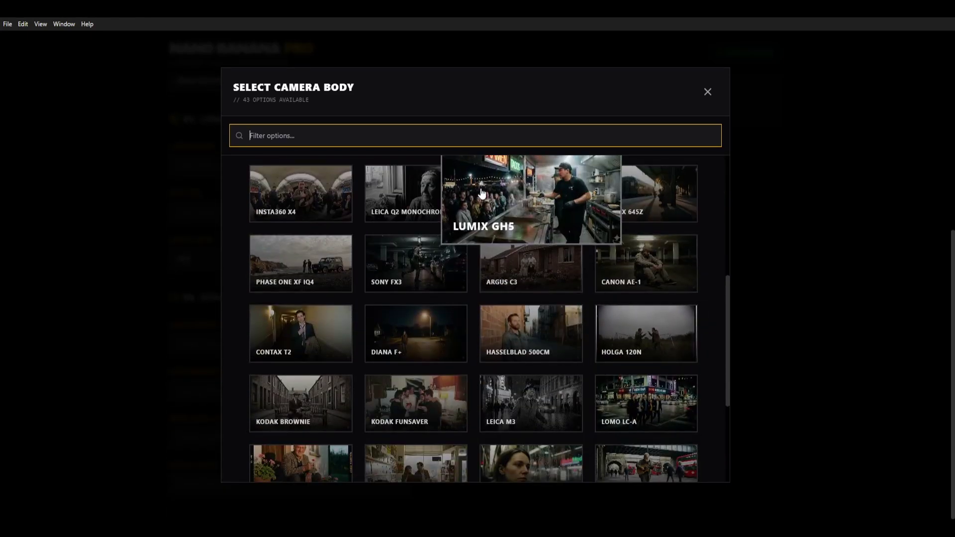
scroll(642, 300, "down", 2)
left_click(642, 300)
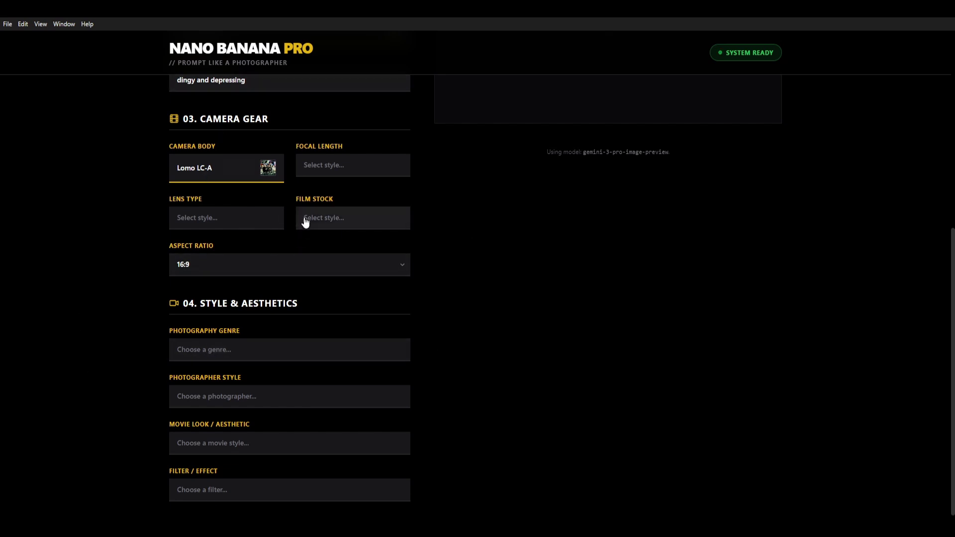
Step: Leave film stock and focal length unset and choose Anamorphic Cinema Lens as lens type
left_click(371, 225)
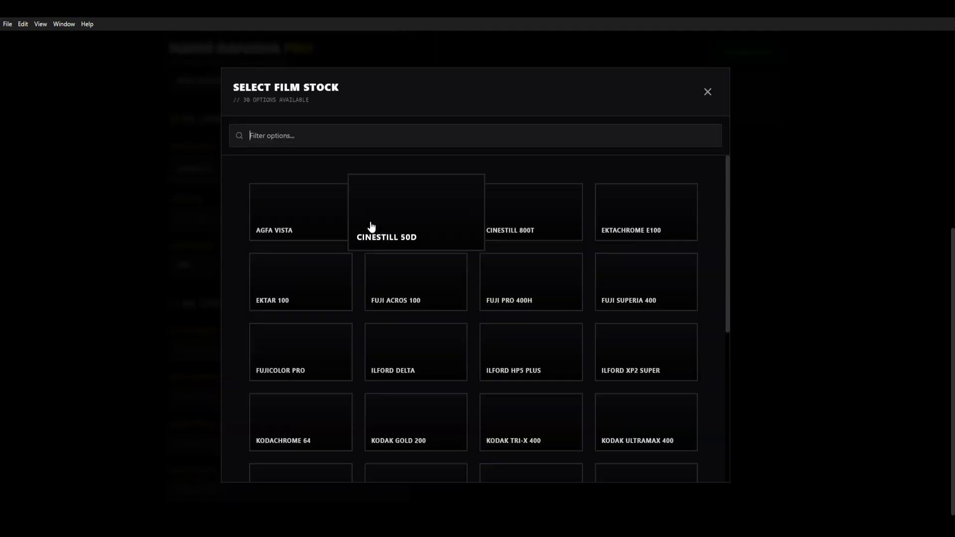
scroll(440, 398, "down", 3)
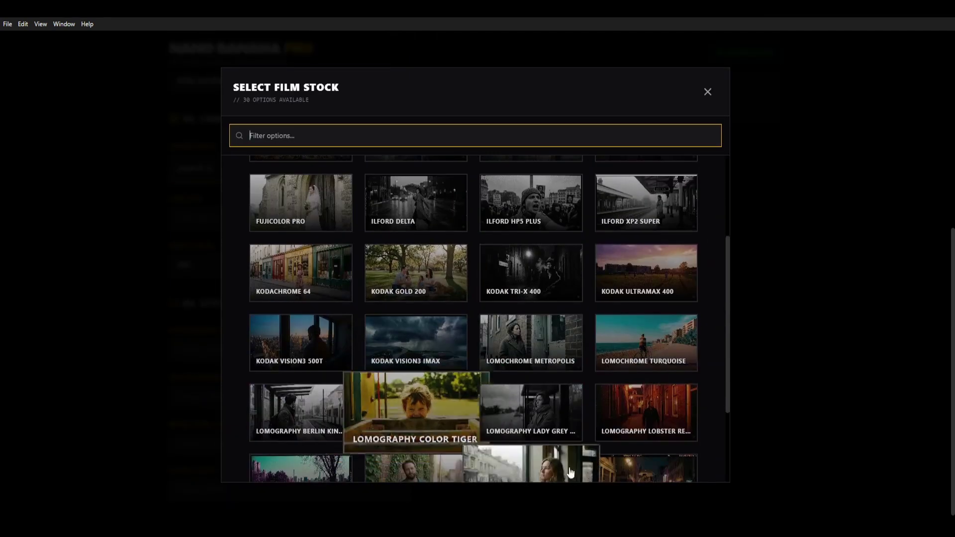
scroll(647, 413, "down", 1)
key("Escape")
scroll(269, 179, "up", 1)
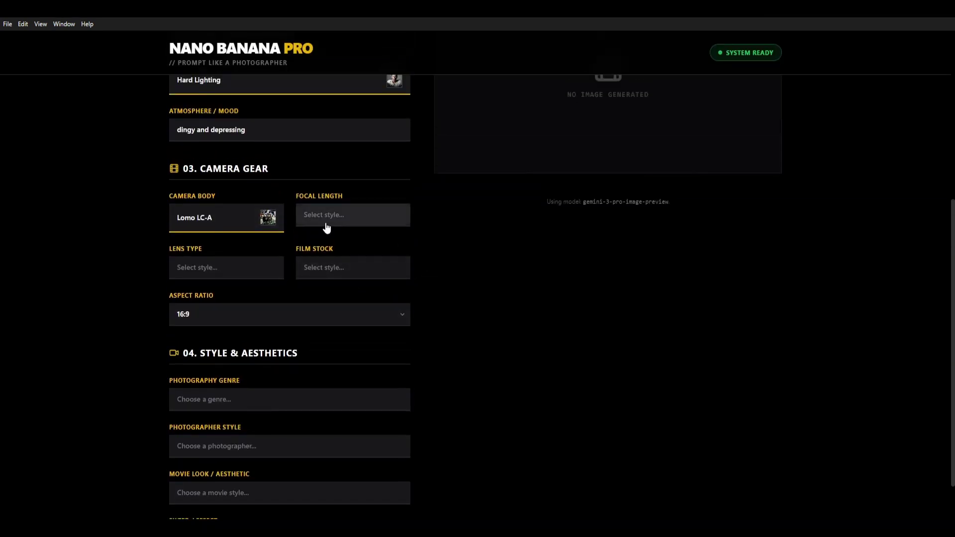
left_click(343, 224)
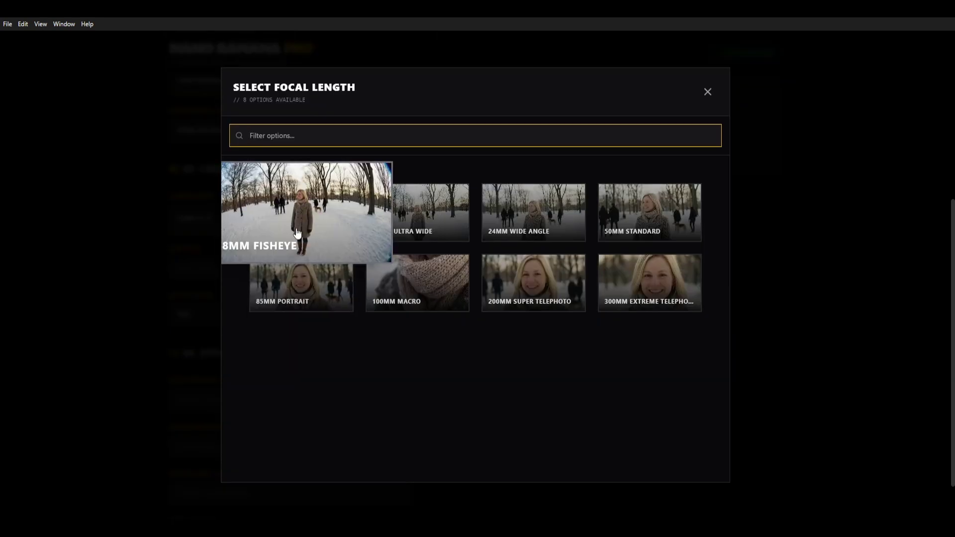
left_click(708, 92)
left_click(221, 268)
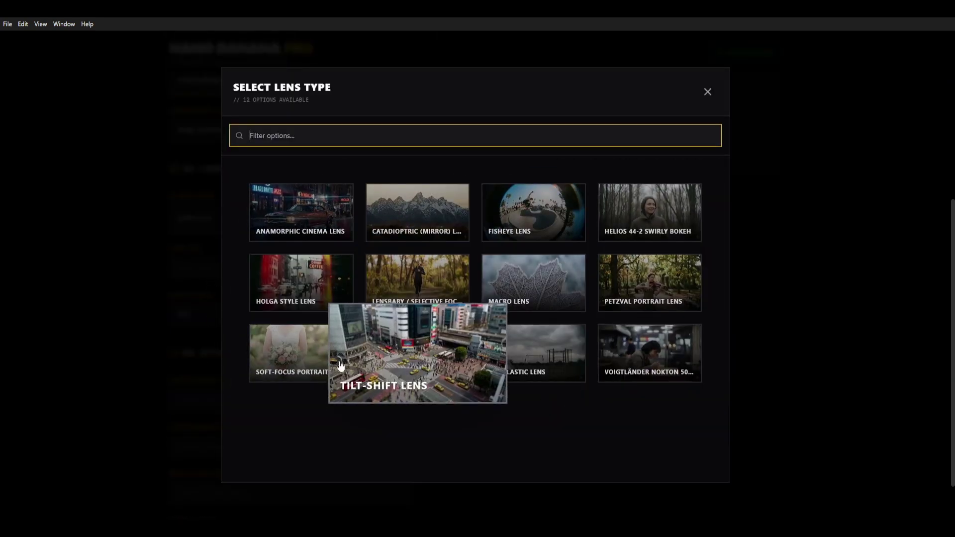
left_click(303, 207)
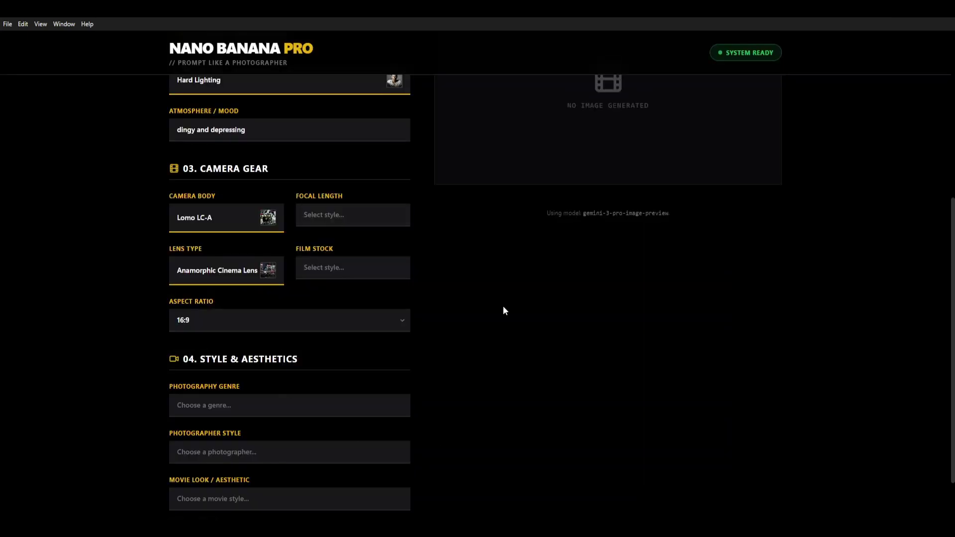
Step: Apply the Underexposed filter / effect
scroll(458, 422, "down", 2)
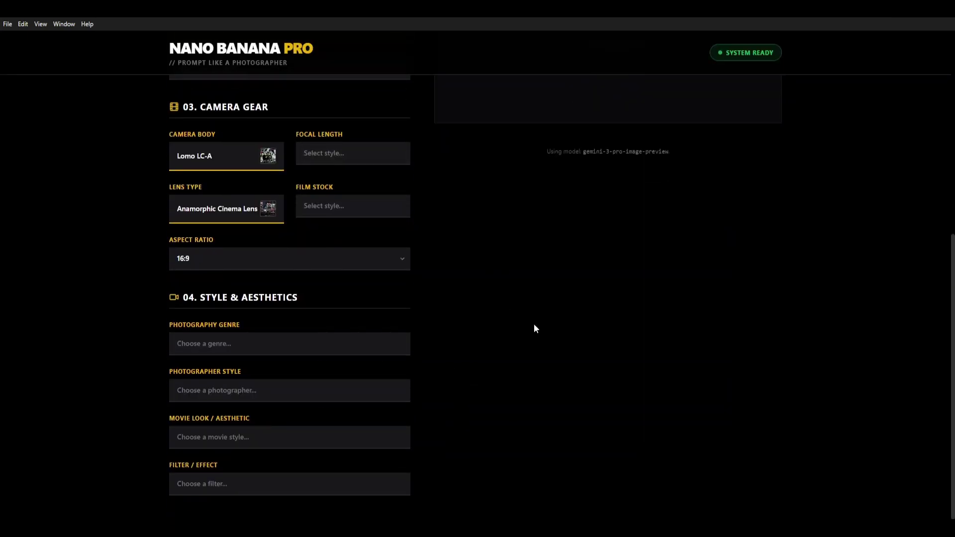
left_click(248, 490)
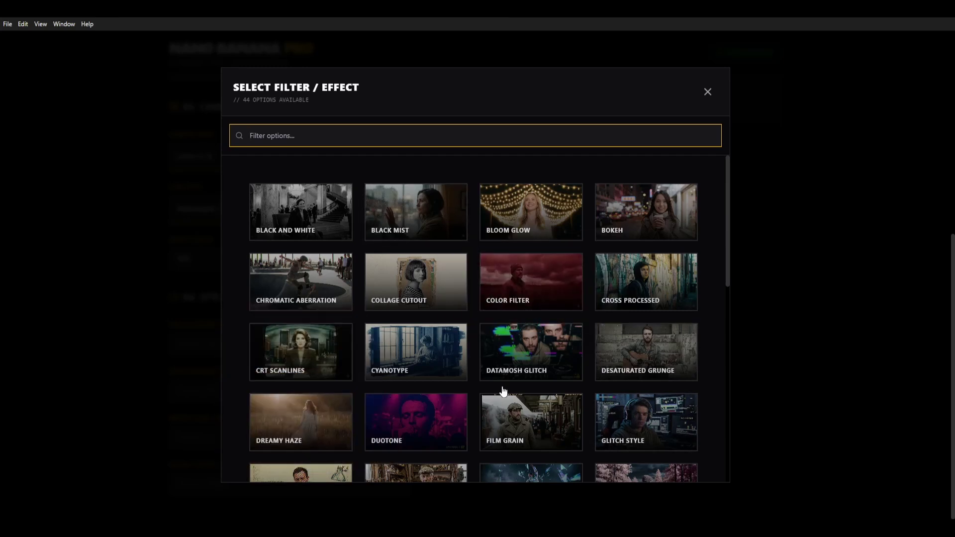
scroll(503, 393, "down", 1)
scroll(362, 435, "down", 2)
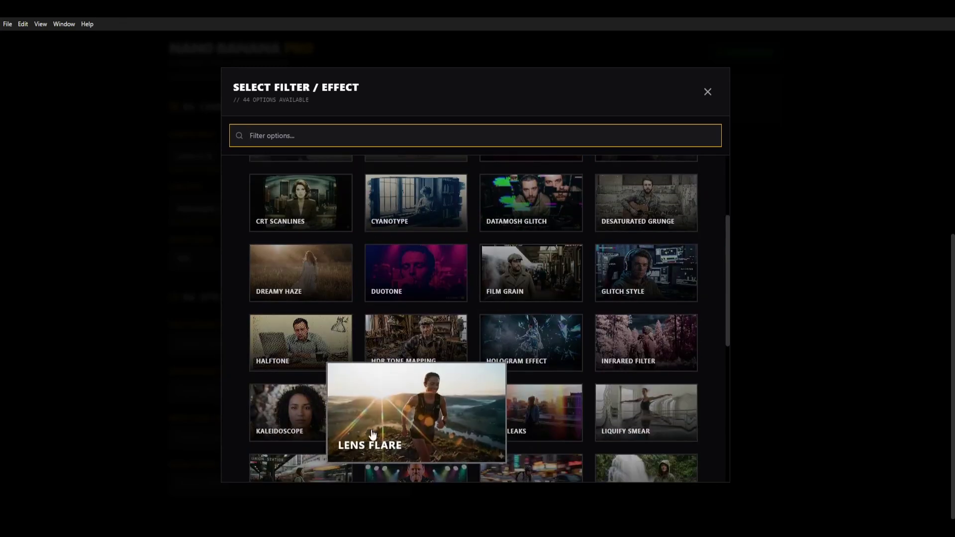
scroll(479, 419, "down", 2)
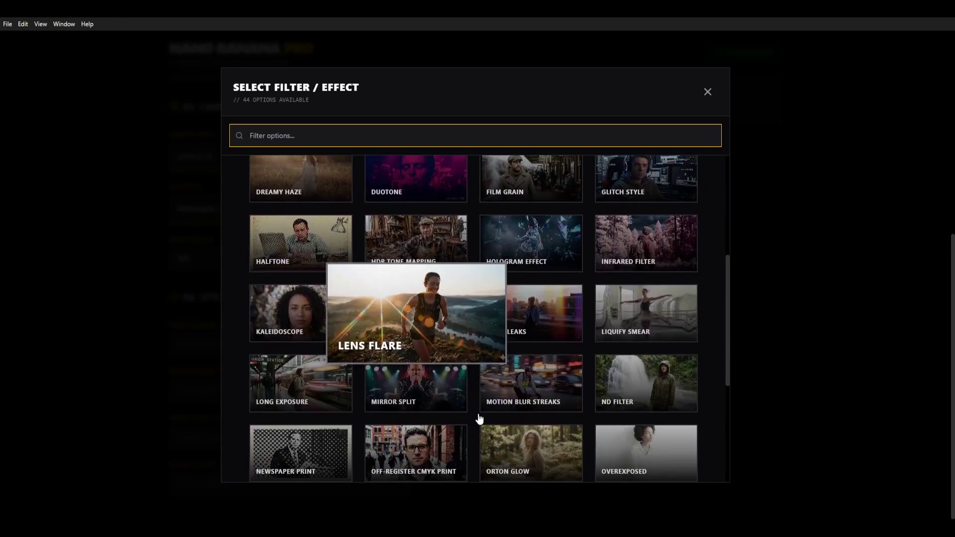
scroll(650, 214, "down", 5)
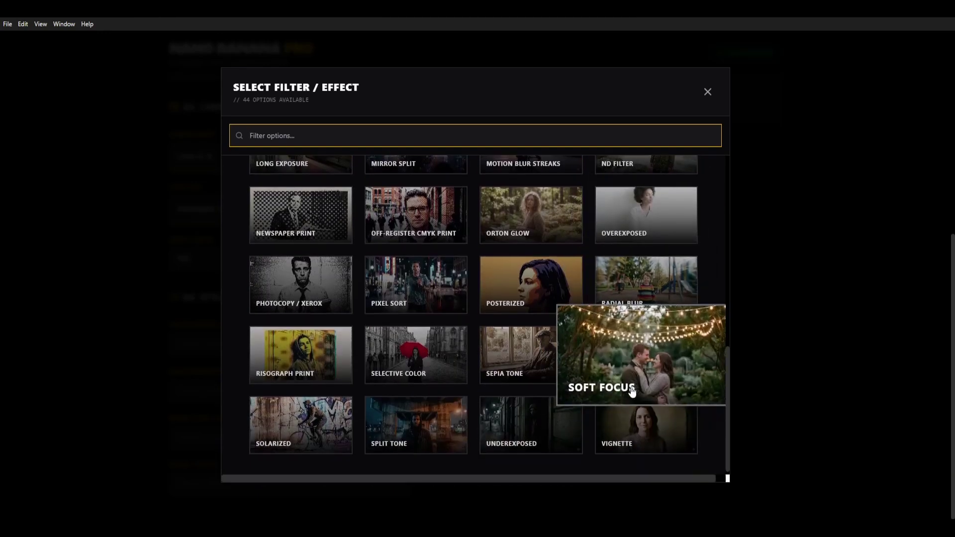
left_click(531, 427)
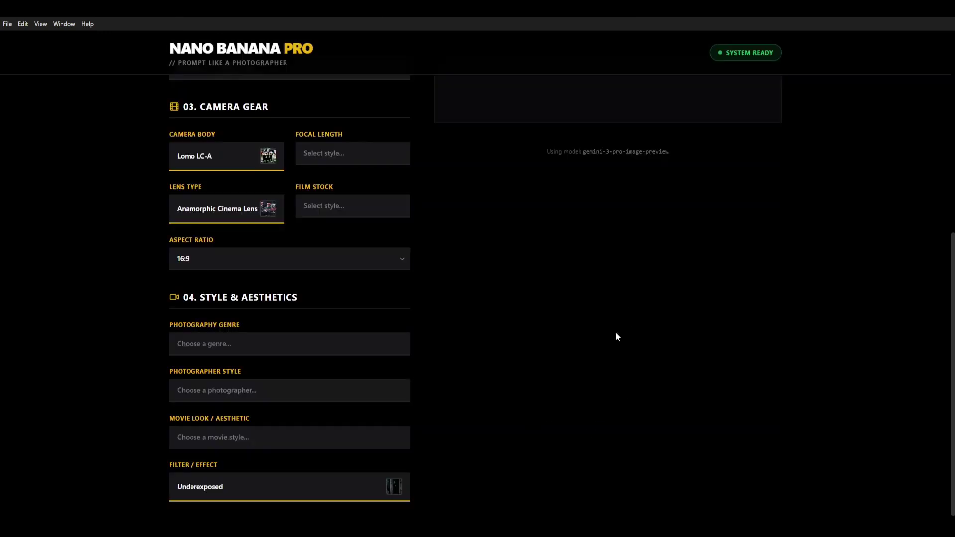
scroll(606, 343, "up", 7)
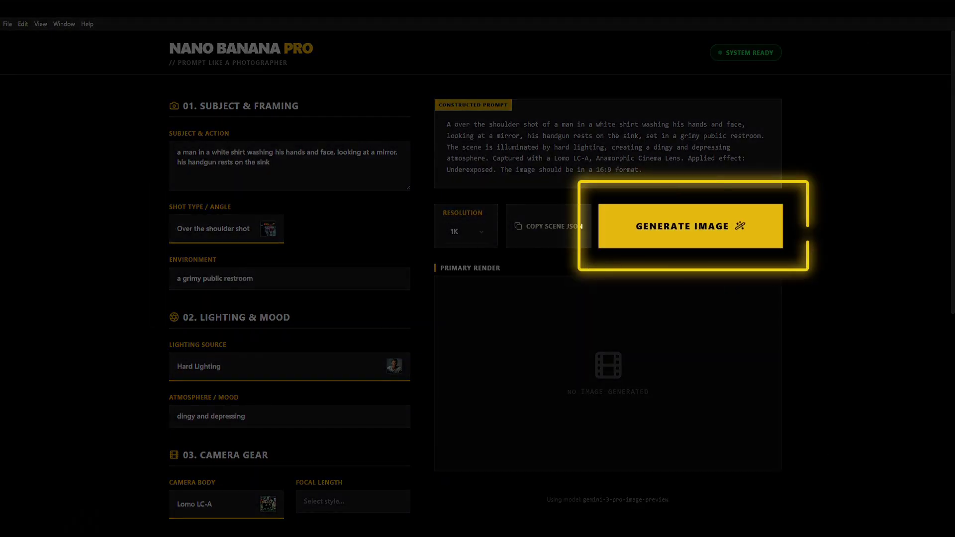
Step: Generate the restroom image and inspect the primary render in the lightbox
left_click(692, 238)
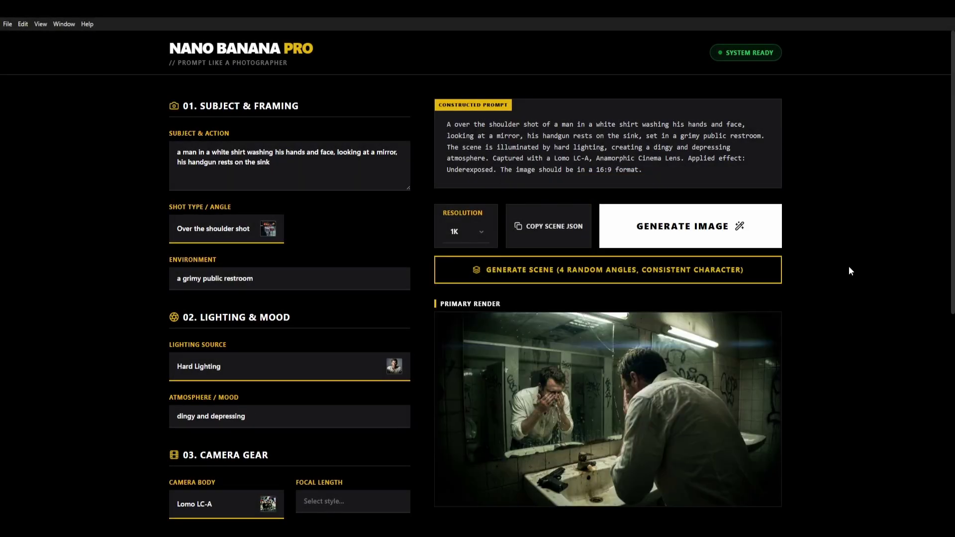
scroll(816, 209, "down", 1)
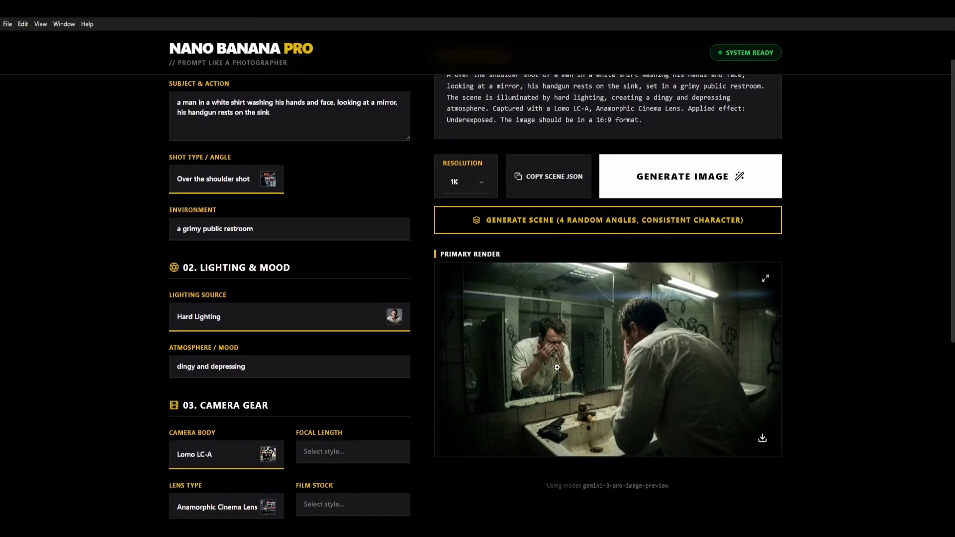
left_click(594, 346)
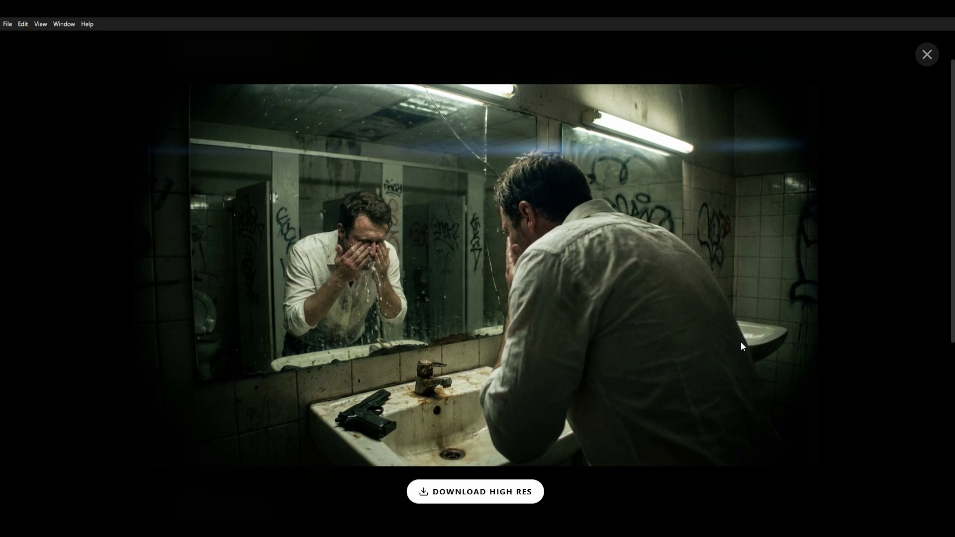
left_click(926, 56)
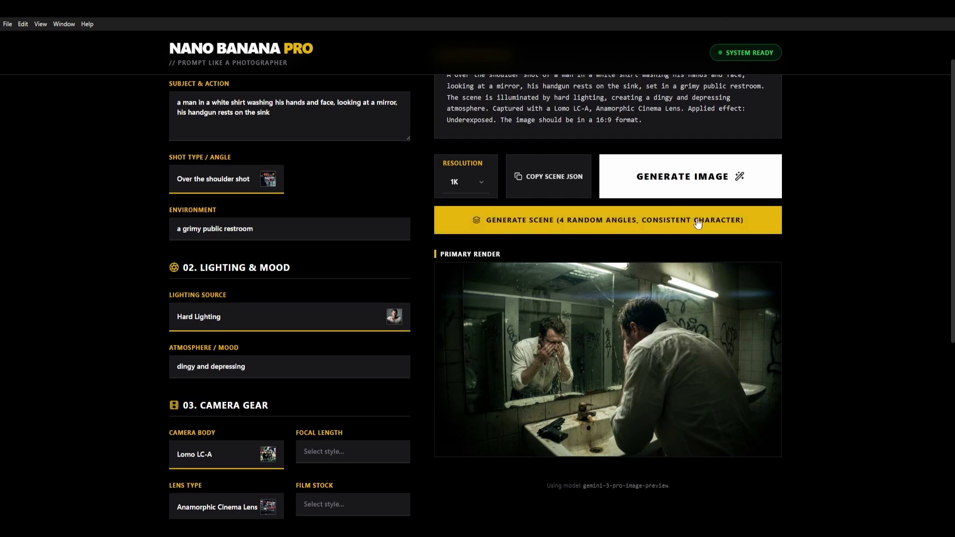
Step: Generate four angle variations and inspect Angle 1, the gun-in-sink close-up and Angle 4
left_click(661, 222)
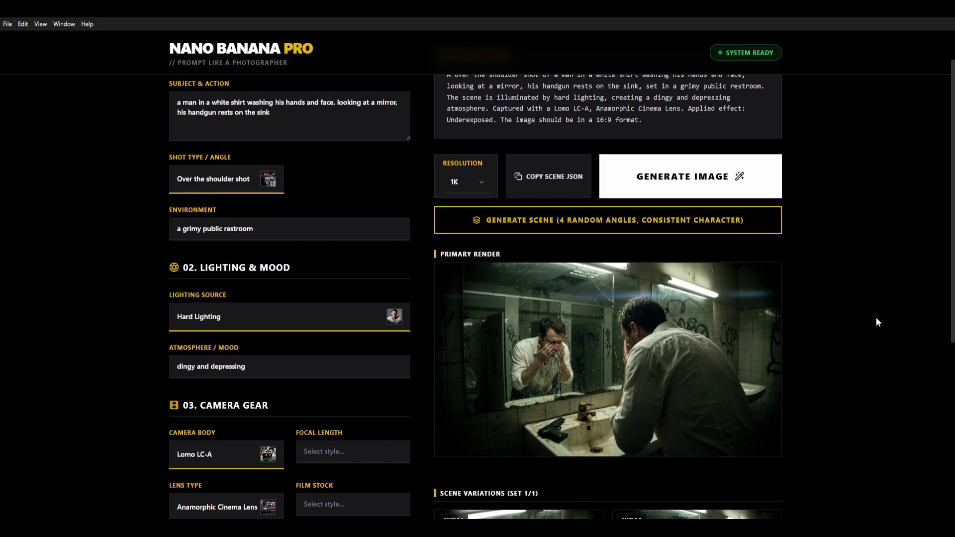
scroll(847, 313, "down", 6)
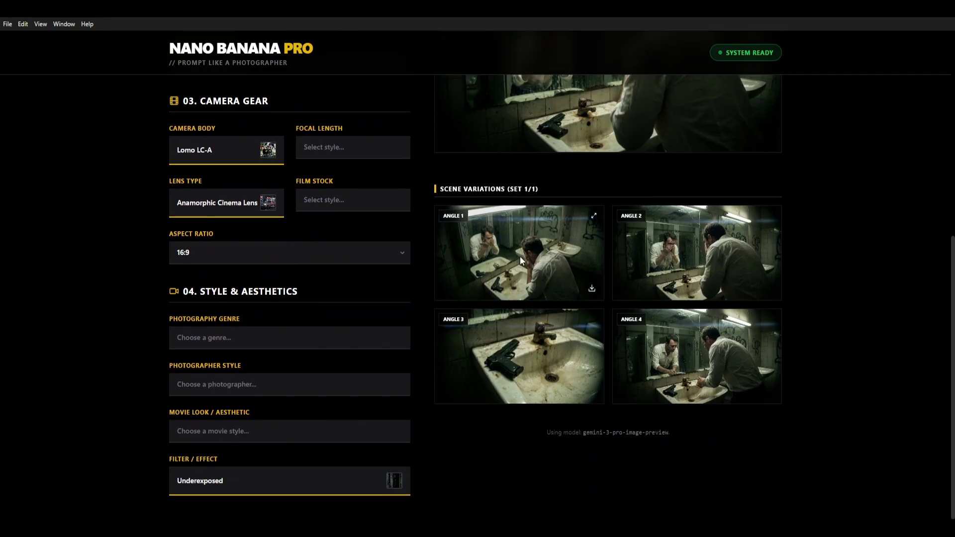
left_click(521, 256)
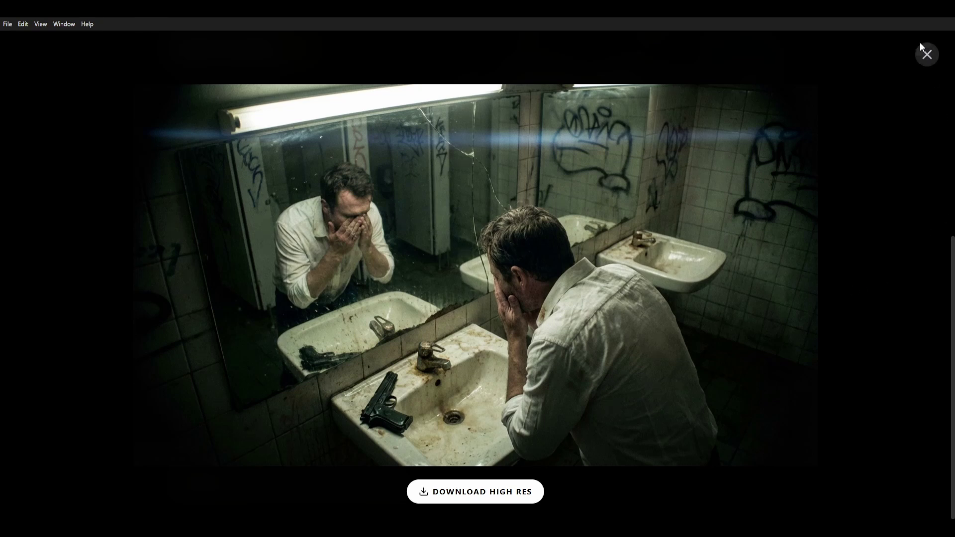
left_click(928, 55)
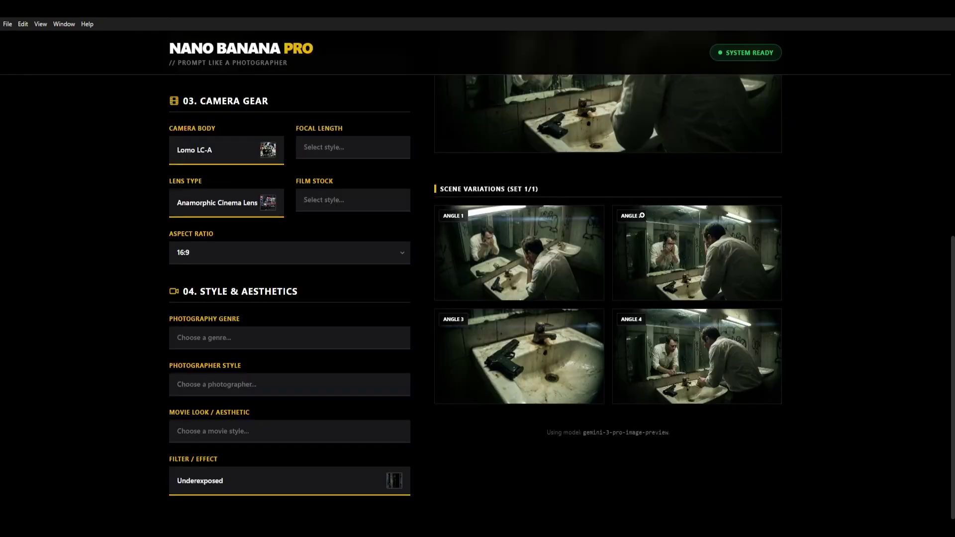
left_click(514, 374)
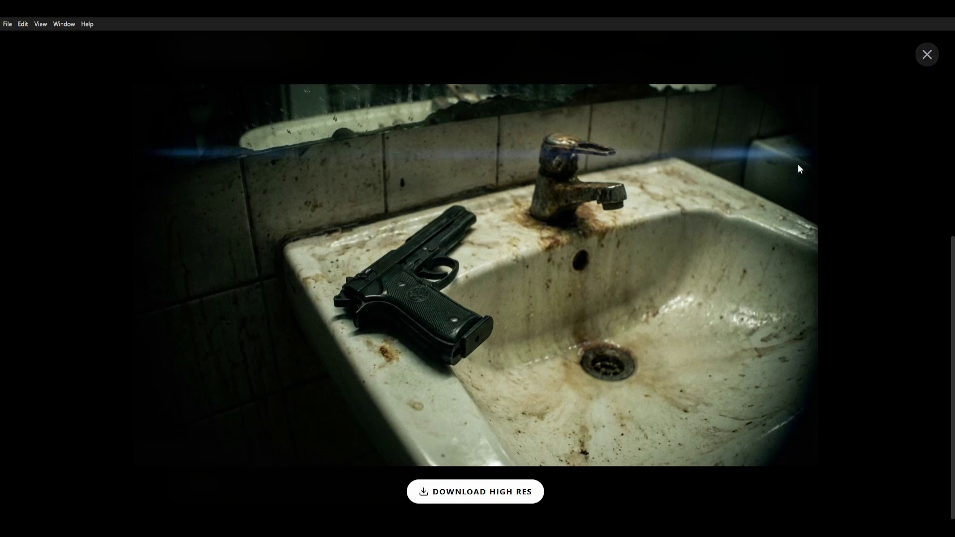
left_click(926, 59)
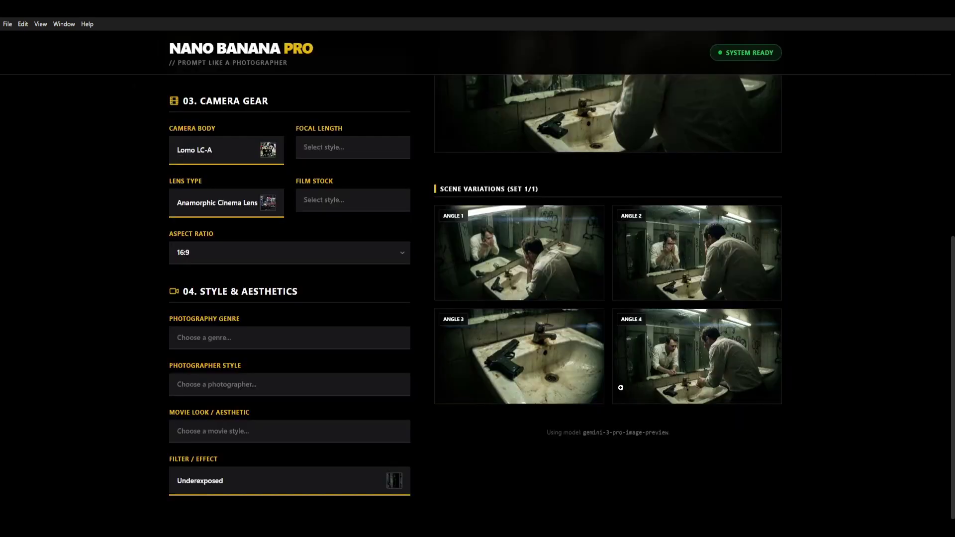
left_click(707, 364)
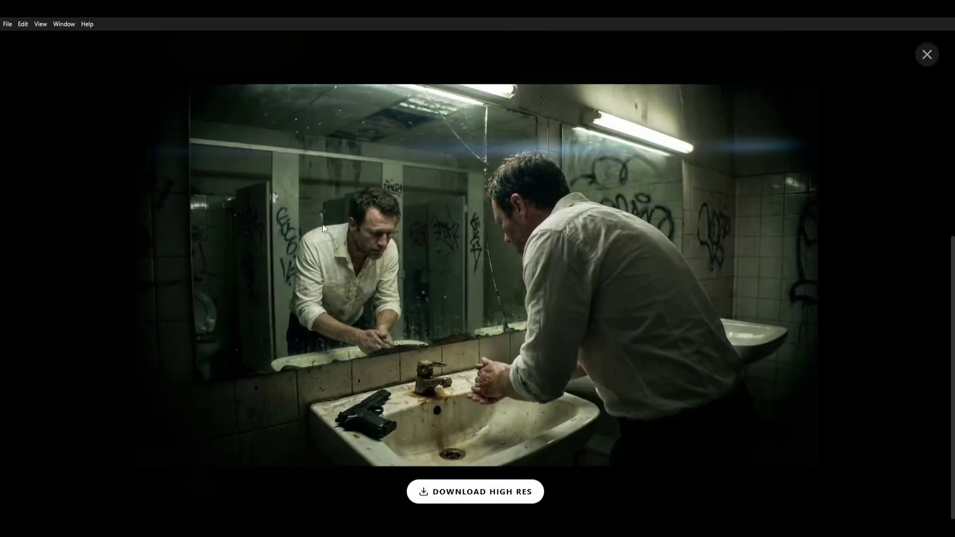
left_click(926, 55)
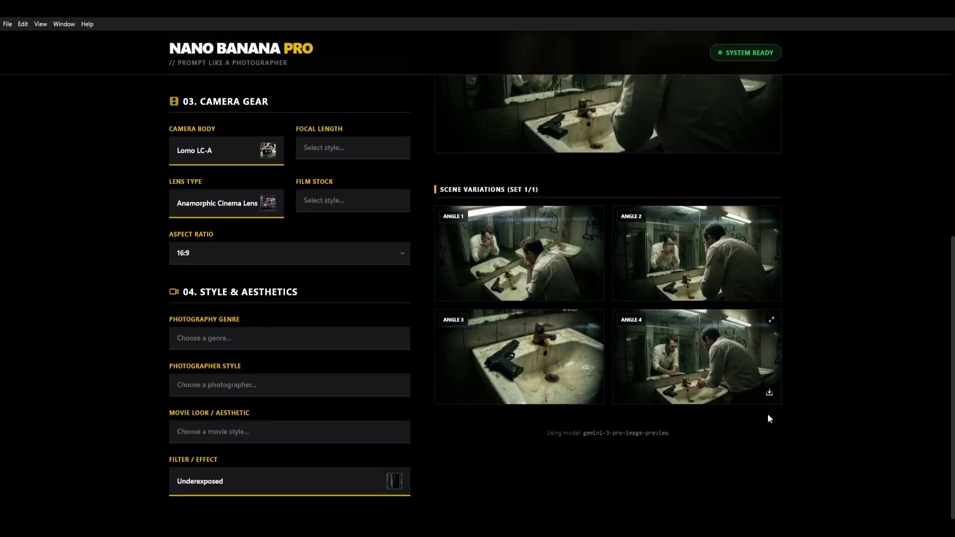
scroll(806, 403, "up", 7)
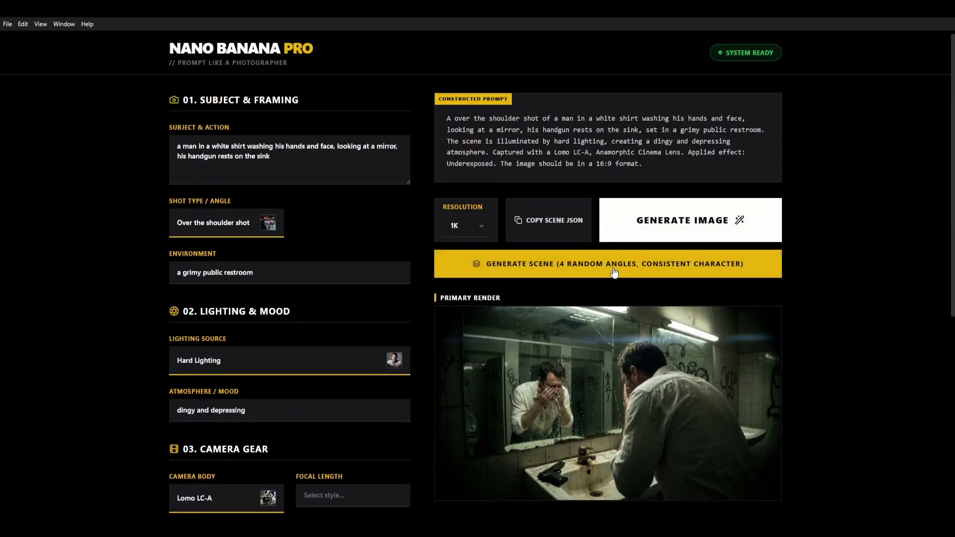
scroll(891, 374, "down", 4)
scroll(814, 384, "down", 3)
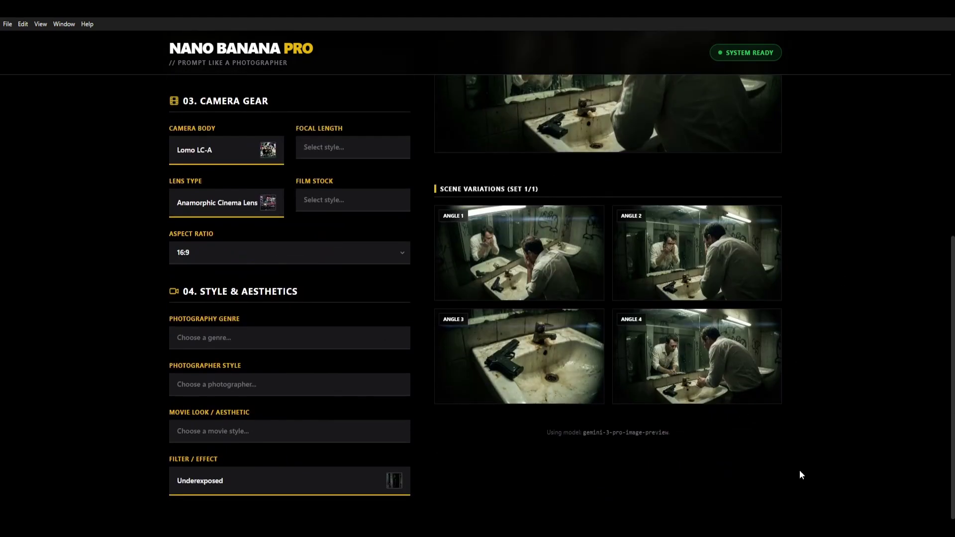
scroll(874, 393, "up", 7)
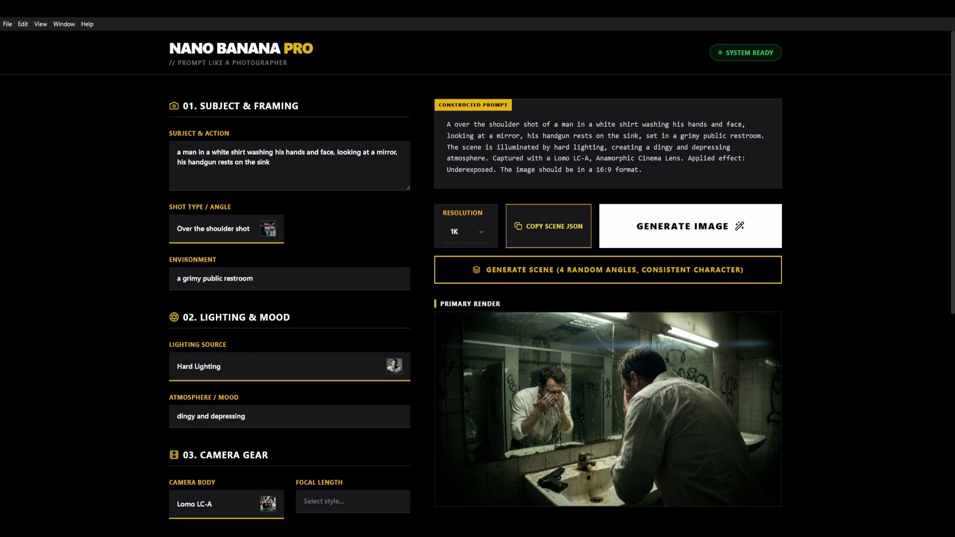
Step: Paste the copied builder prompt into Gemini and send it with Create images enabled
left_click(592, 141)
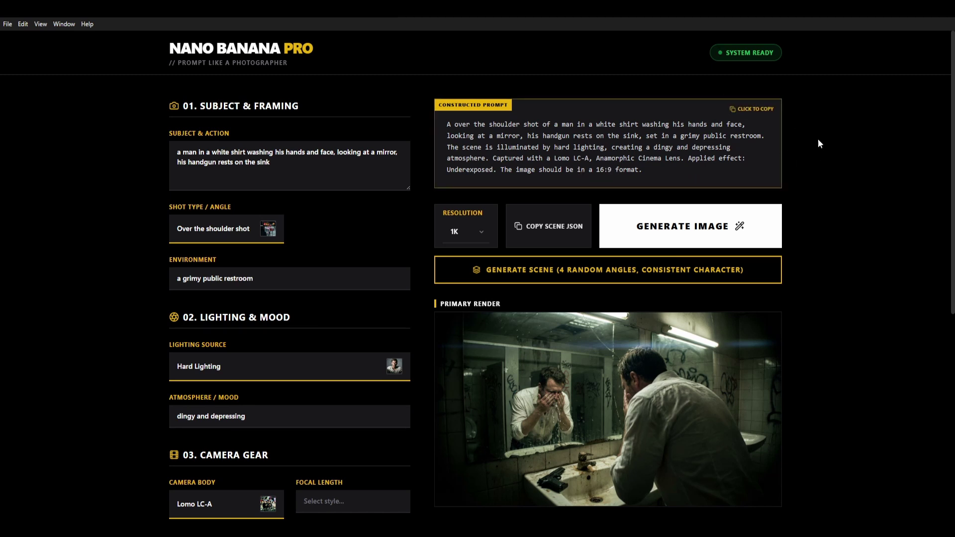
key("alt+Tab")
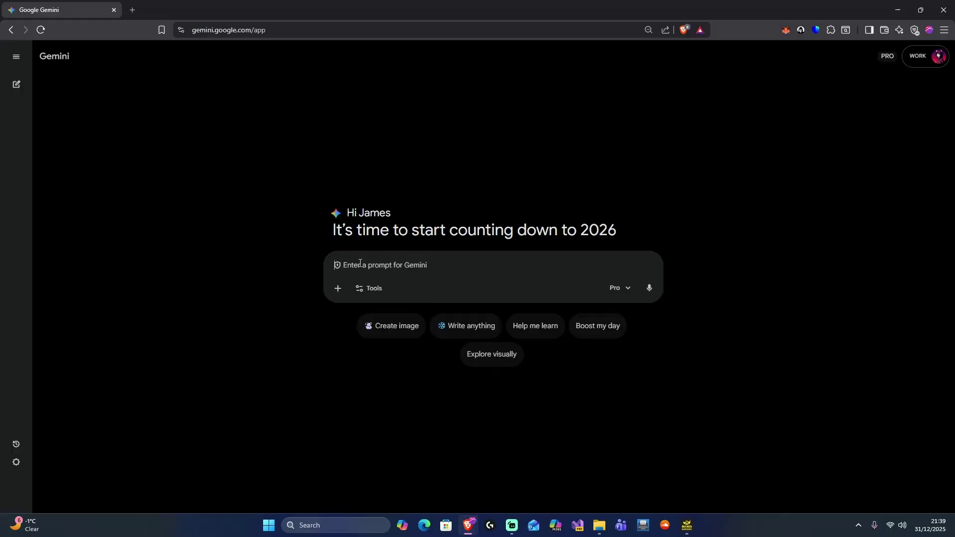
key("ctrl+v")
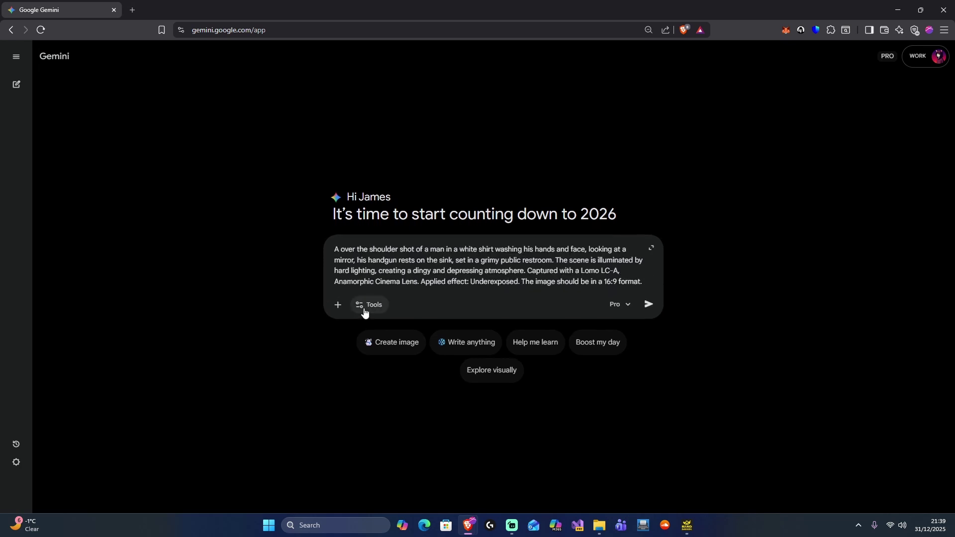
left_click(365, 312)
left_click(384, 366)
left_click(649, 305)
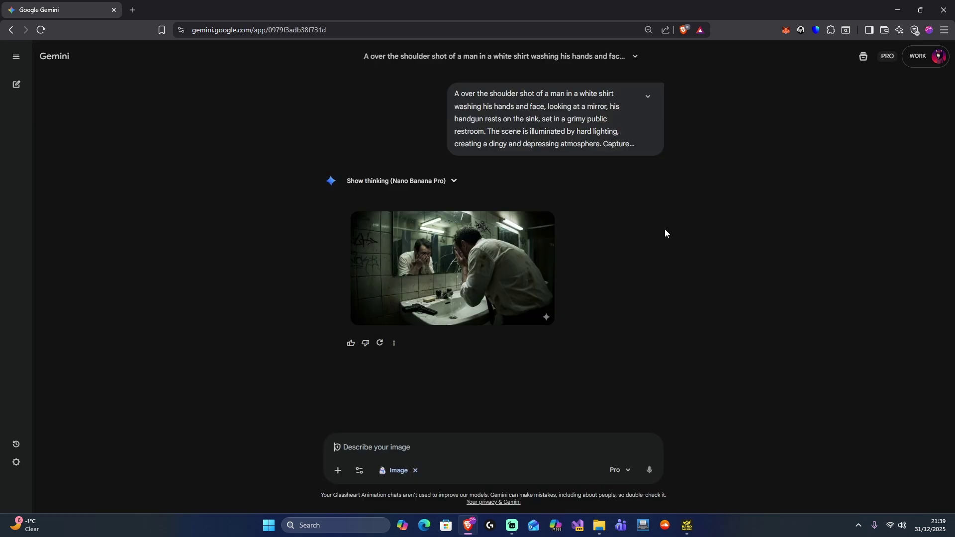
Step: View Gemini's generated restroom image at full size
mouse_move(461, 261)
left_click(413, 263)
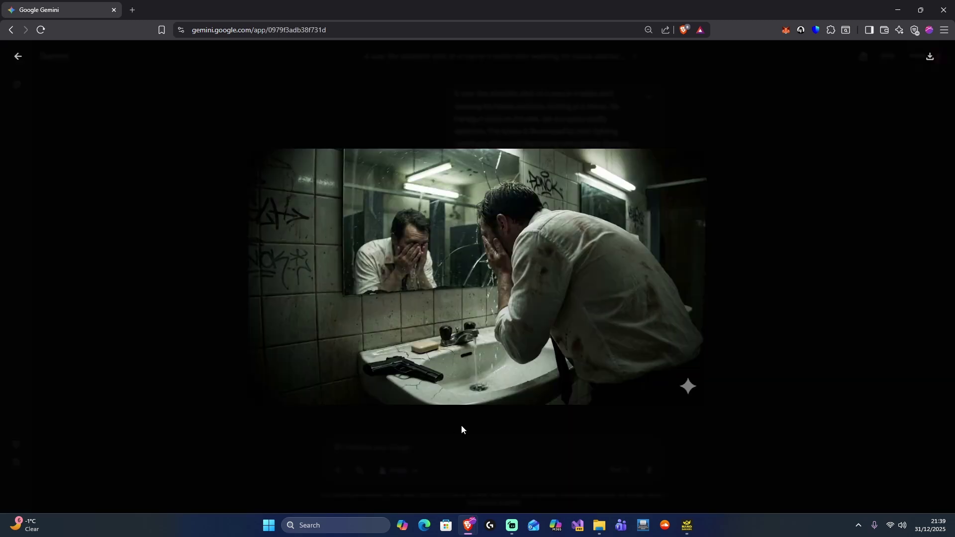
left_click(817, 233)
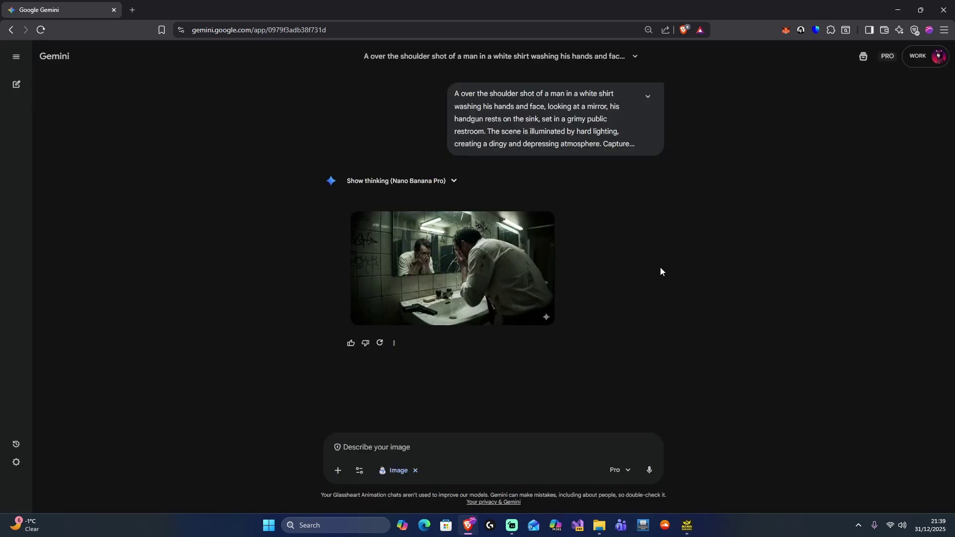
Step: Send Gemini the copied scene JSON with the restroom image attached as reference
left_click(687, 525)
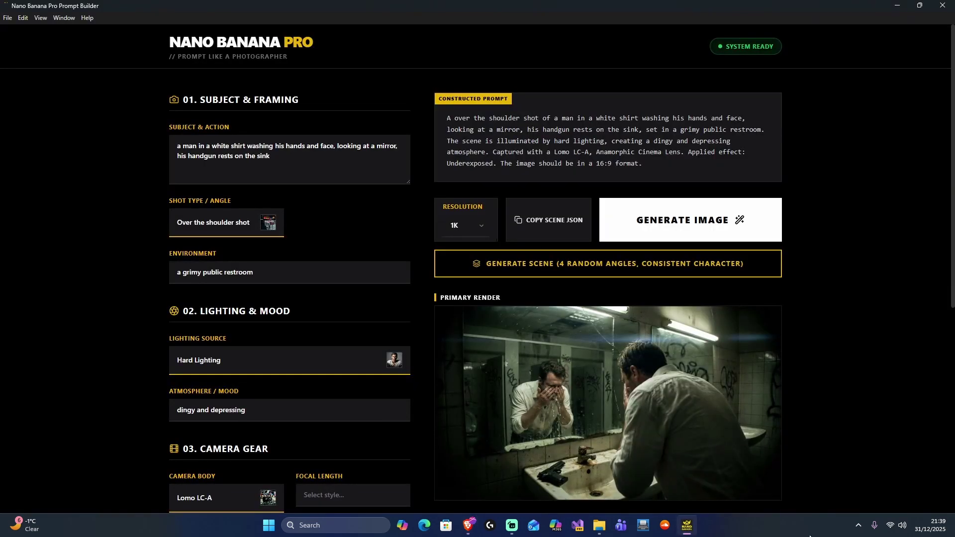
left_click(554, 233)
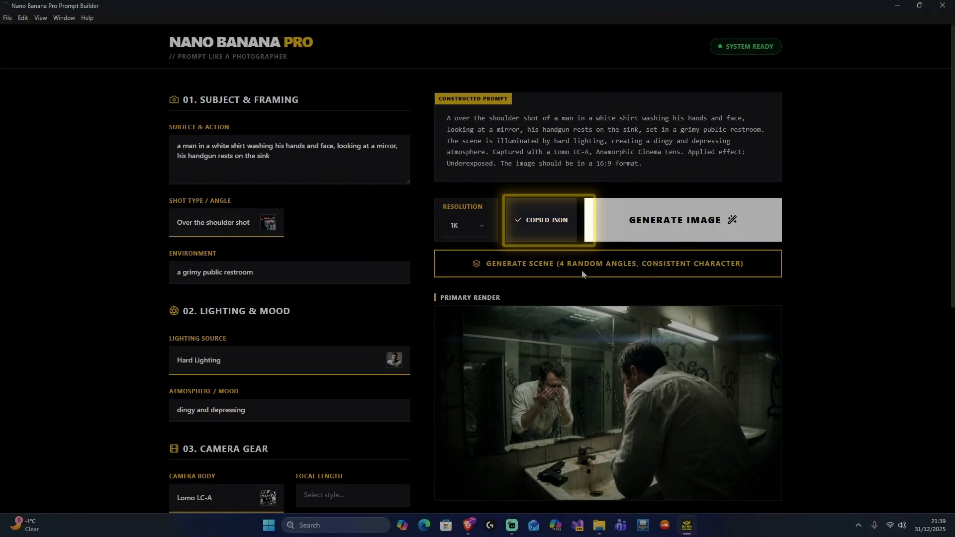
left_click(687, 525)
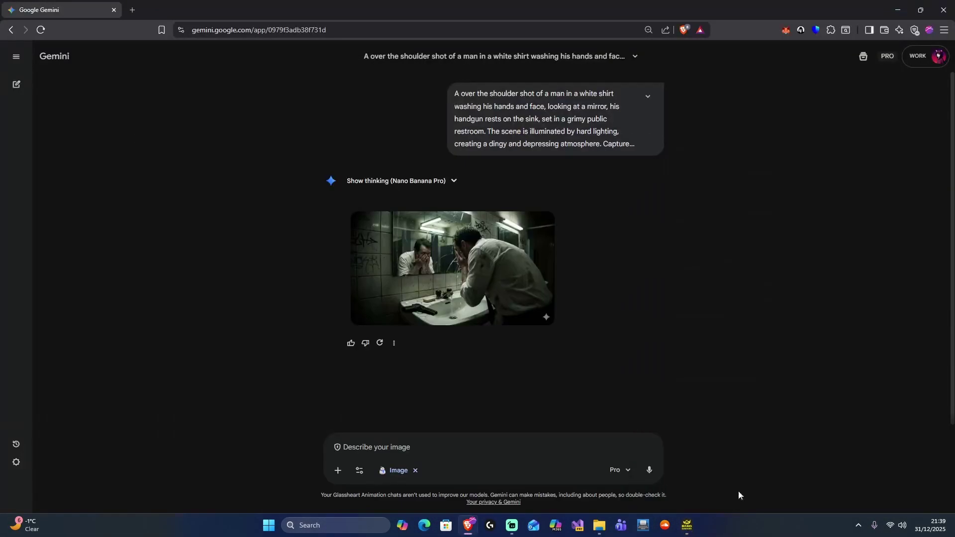
left_click(375, 448)
key("ctrl+v")
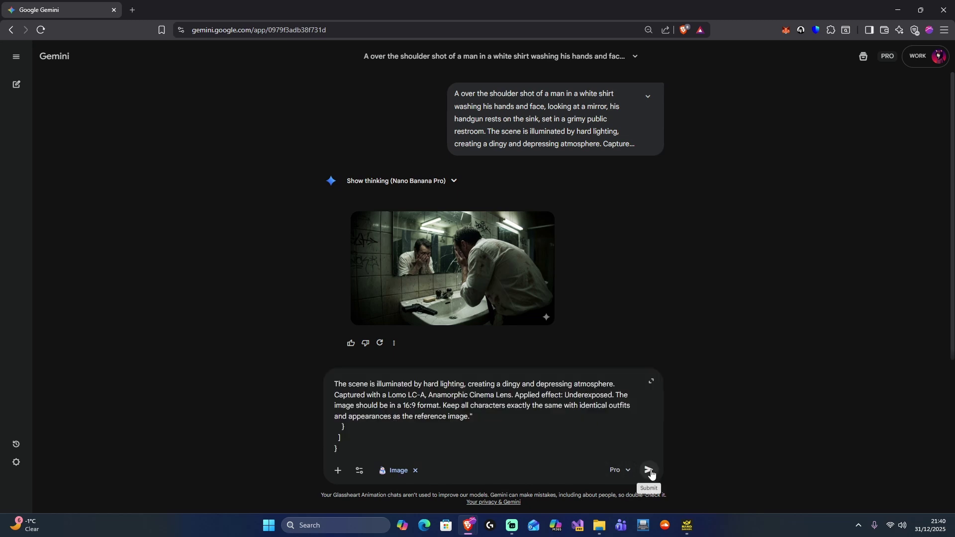
key("ctrl+v")
key("Escape")
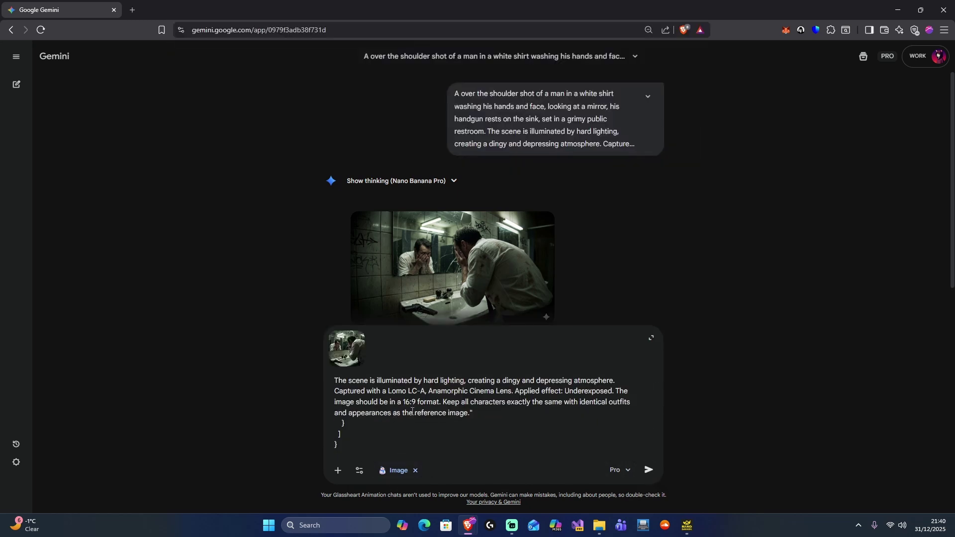
left_click(648, 471)
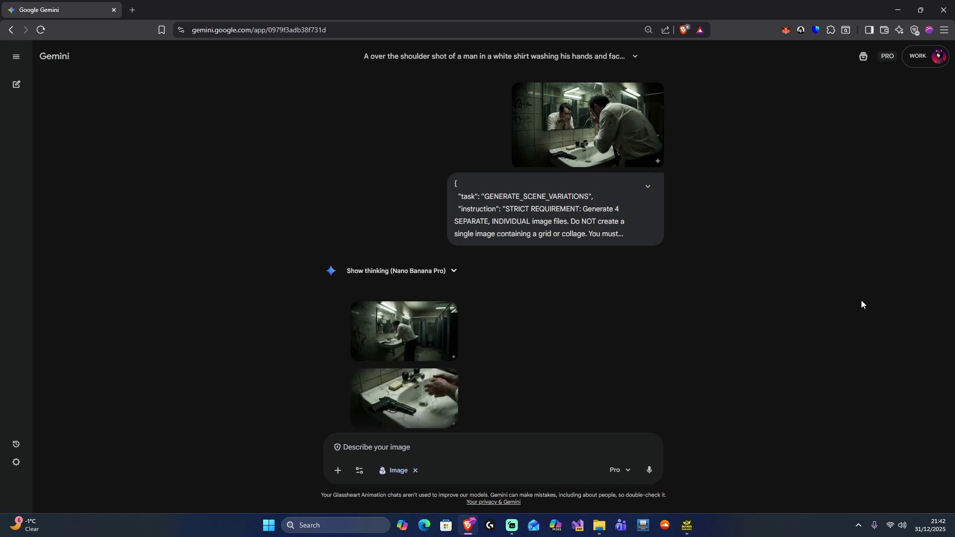
Step: Step through the four generated angles and download the mirror close-up at full size
scroll(808, 300, "down", 3)
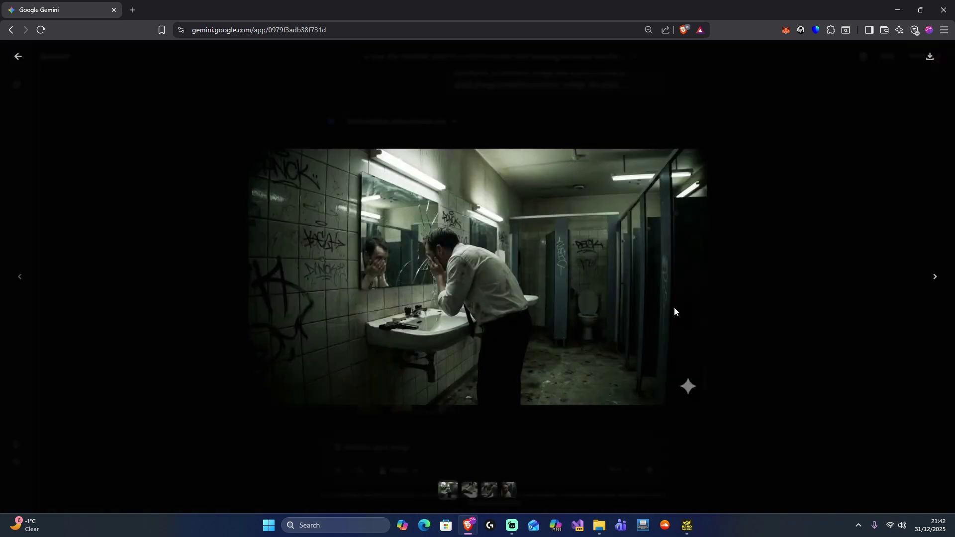
left_click(935, 277)
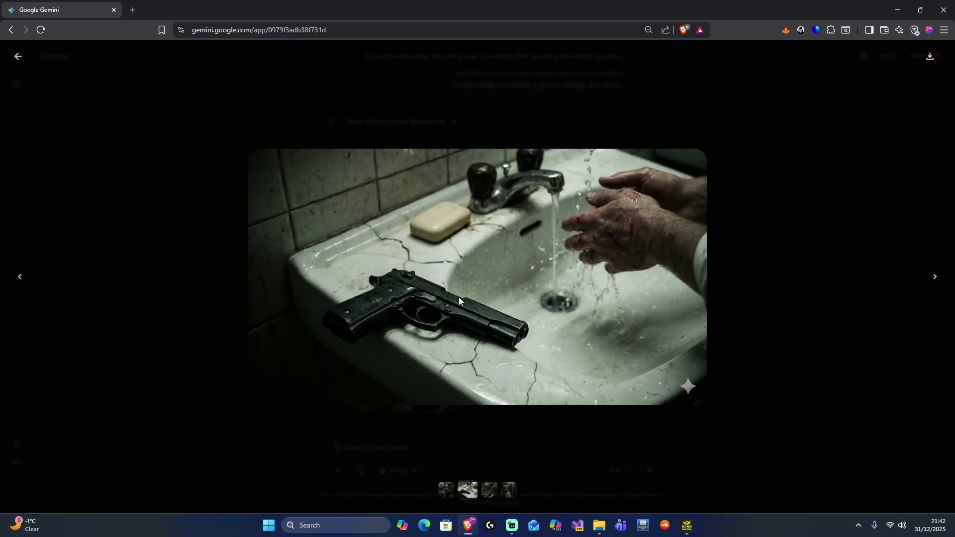
left_click(935, 277)
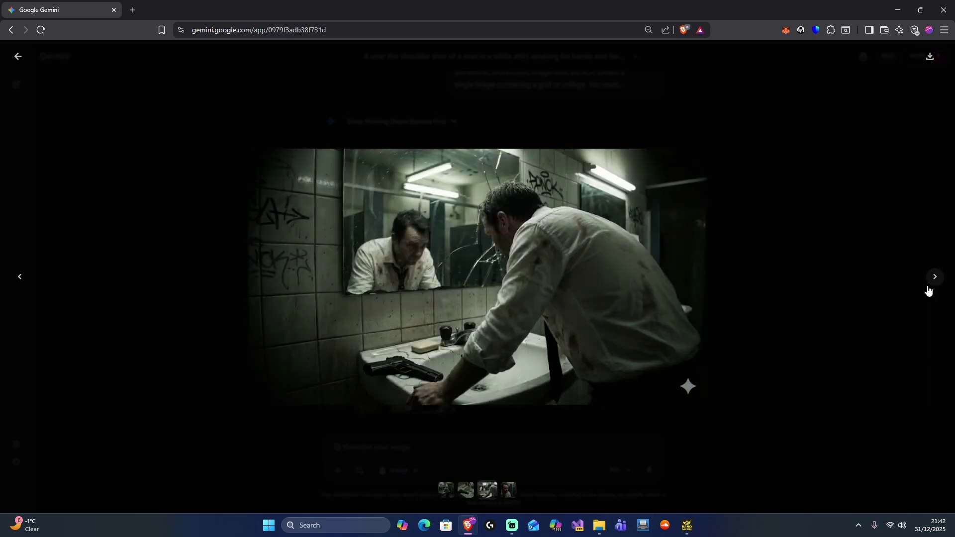
left_click(934, 279)
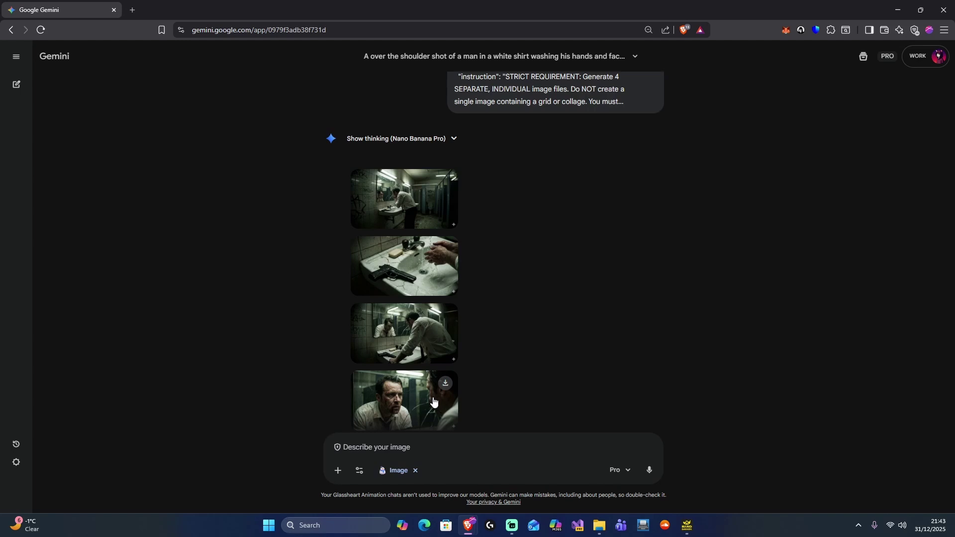
left_click(445, 383)
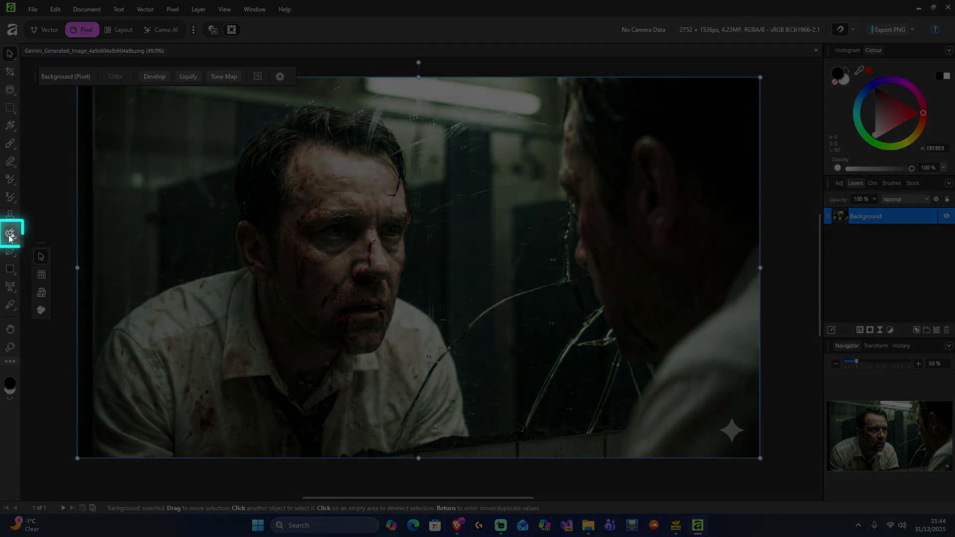
Step: Erase the star watermark in the bottom-right corner with the Inpainting Brush
left_click(11, 234)
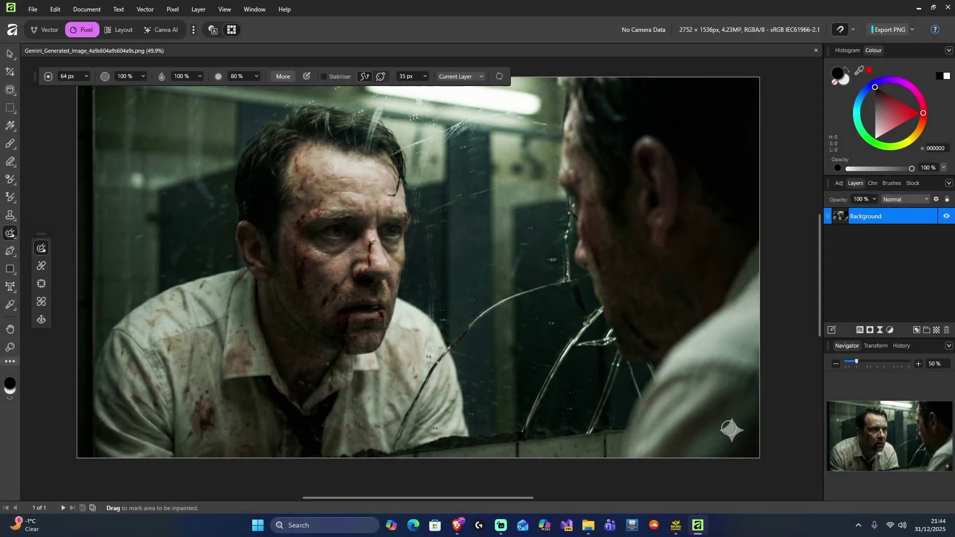
left_click_drag(729, 429, 732, 432)
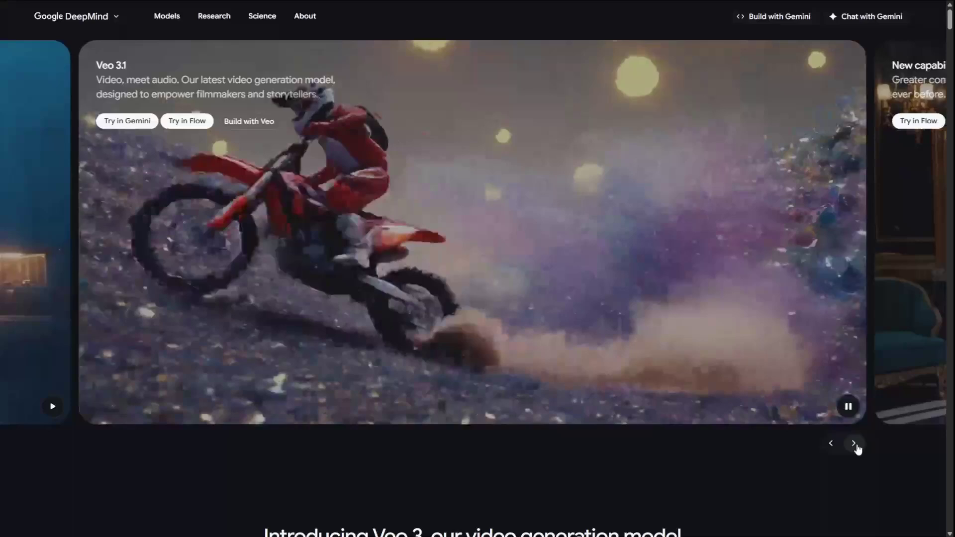
Step: Move the DeepMind carousel from the Veo 3.1 slide to the next showcase
left_click(854, 443)
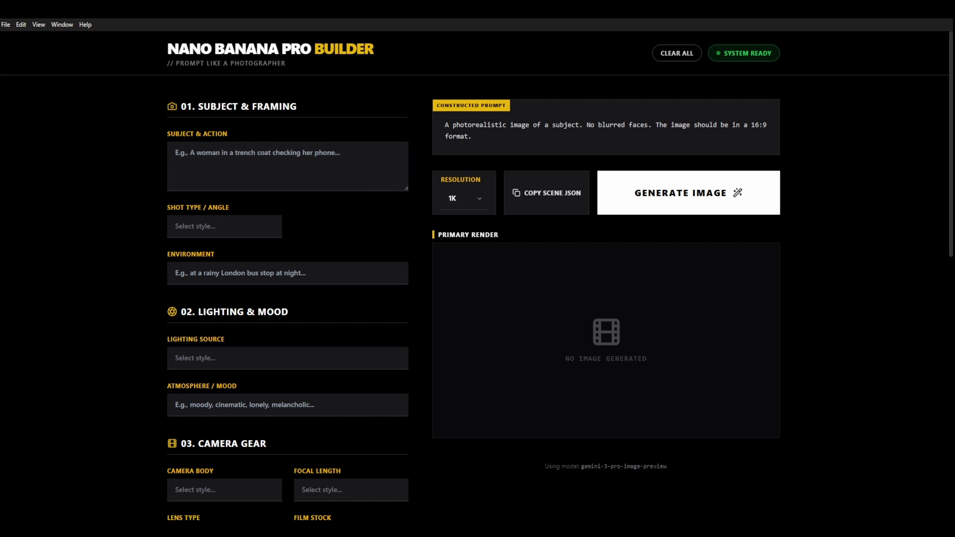
Step: Enter subject 'A female detective, with brown long hair, 1950s style look' and environment 'sci-fi city'
left_click(202, 167)
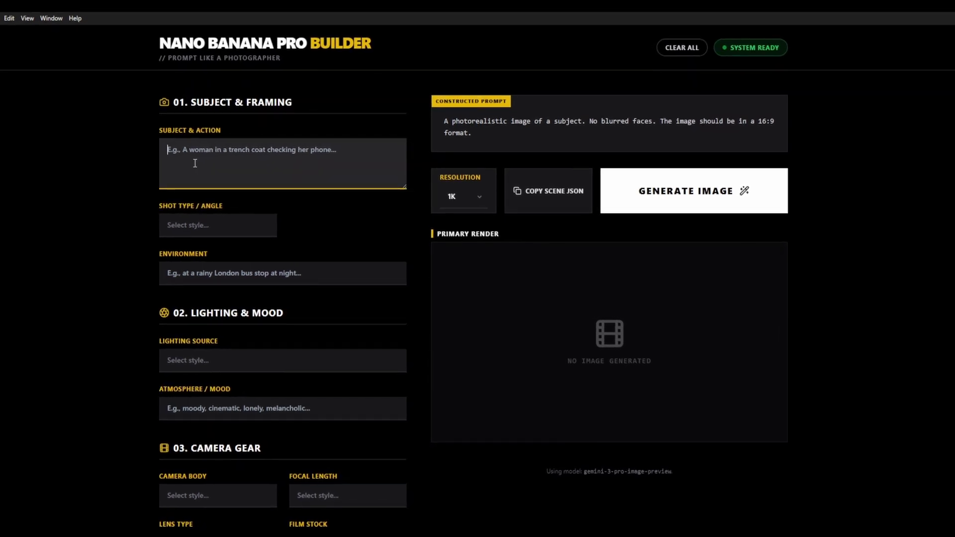
type("A female detective, with brown long hair, 1950s style look")
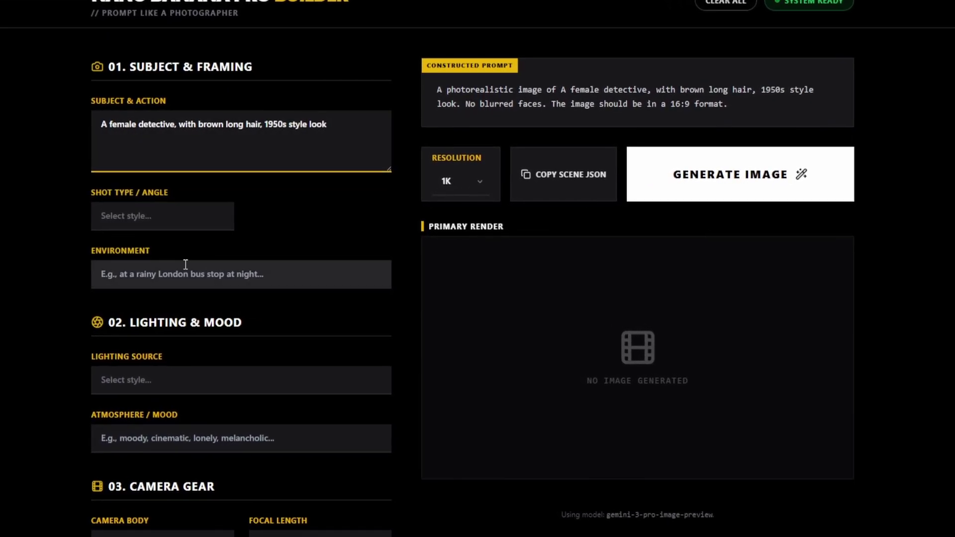
left_click(133, 275)
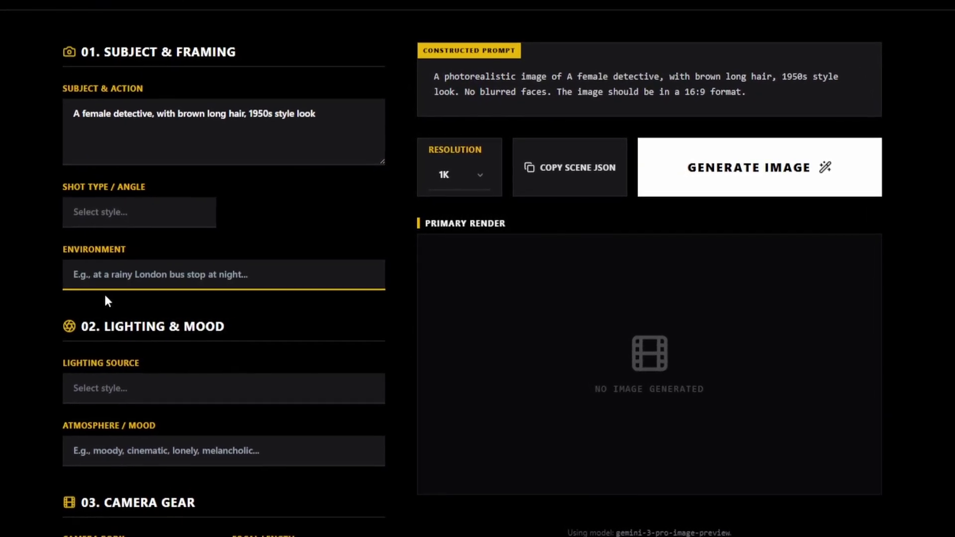
type("sci-fi city")
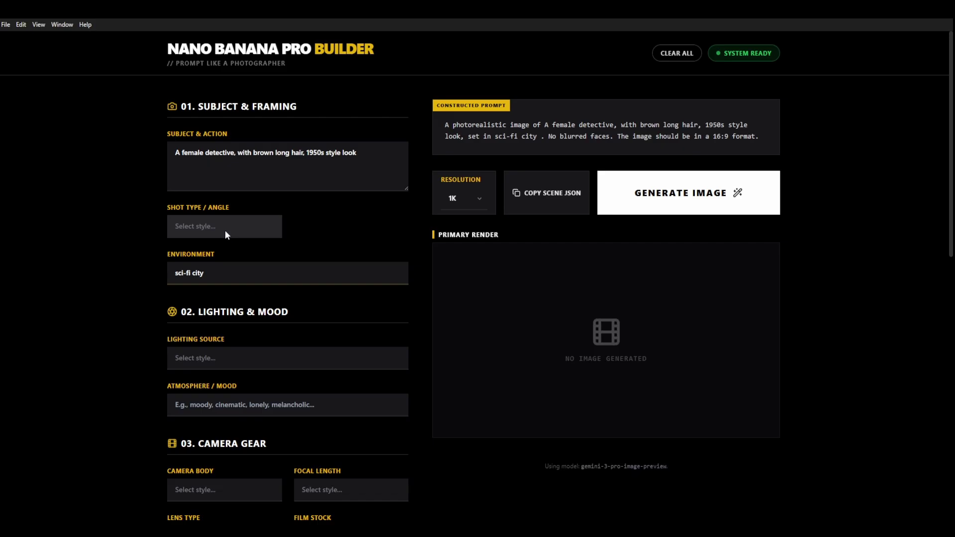
left_click(87, 209)
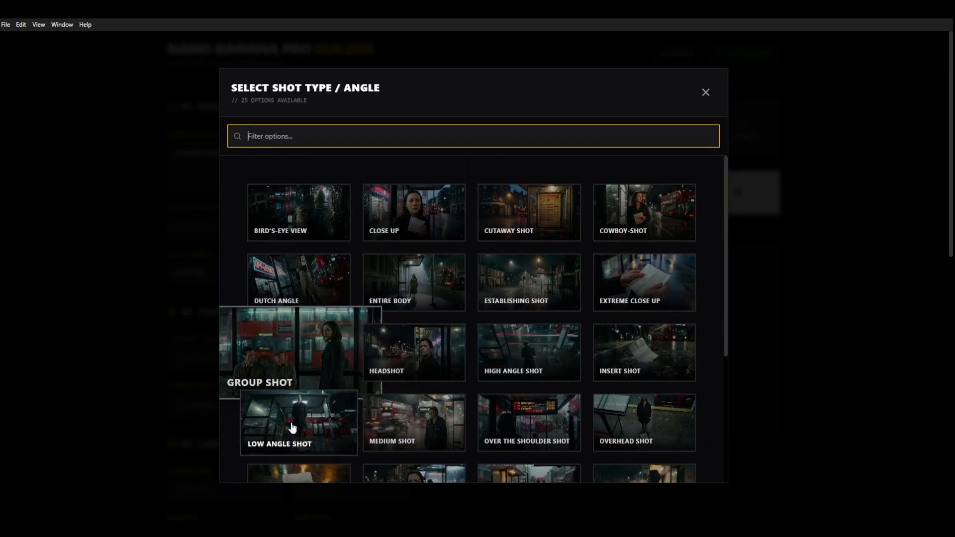
Step: Choose a medium shot framing and an s16mm film camera
left_click(384, 430)
scroll(310, 246, "down", 4)
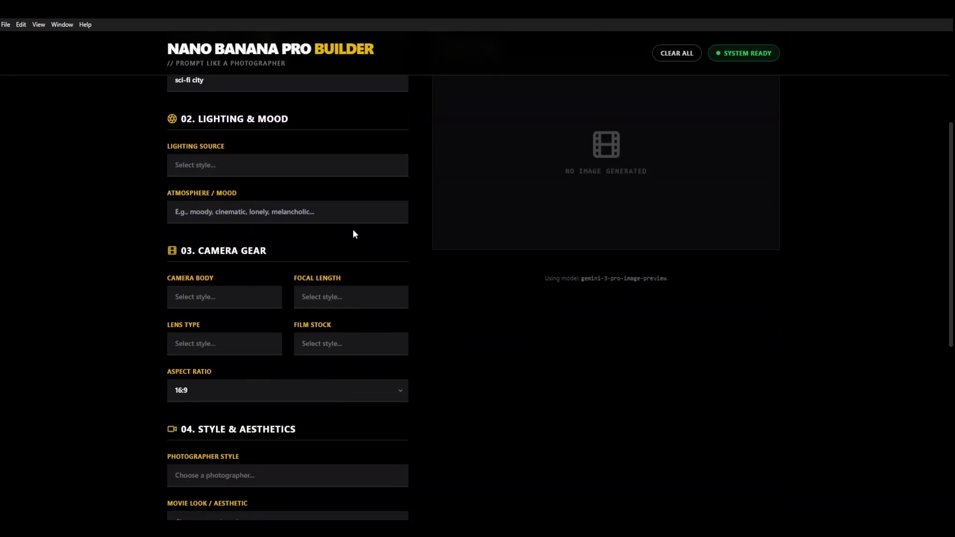
scroll(317, 349, "down", 2)
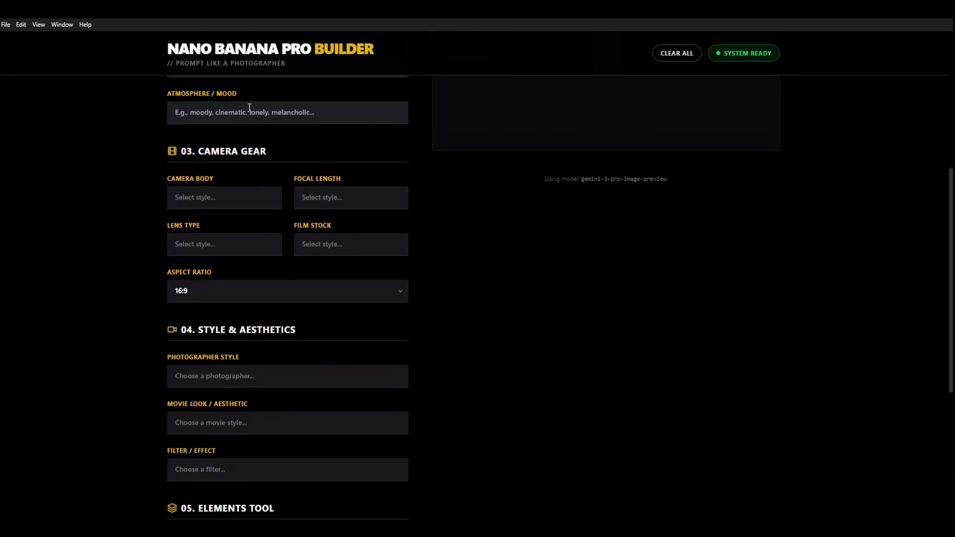
left_click(203, 199)
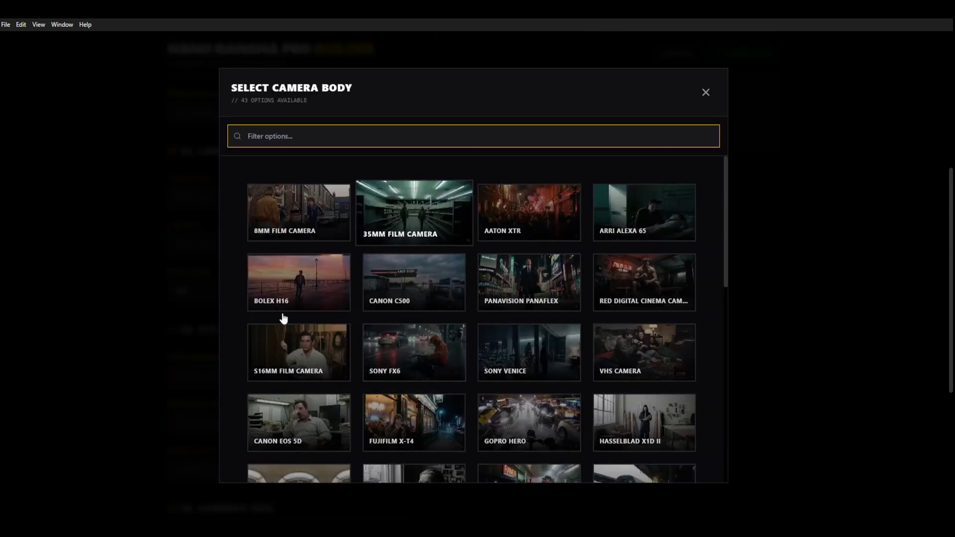
left_click(298, 360)
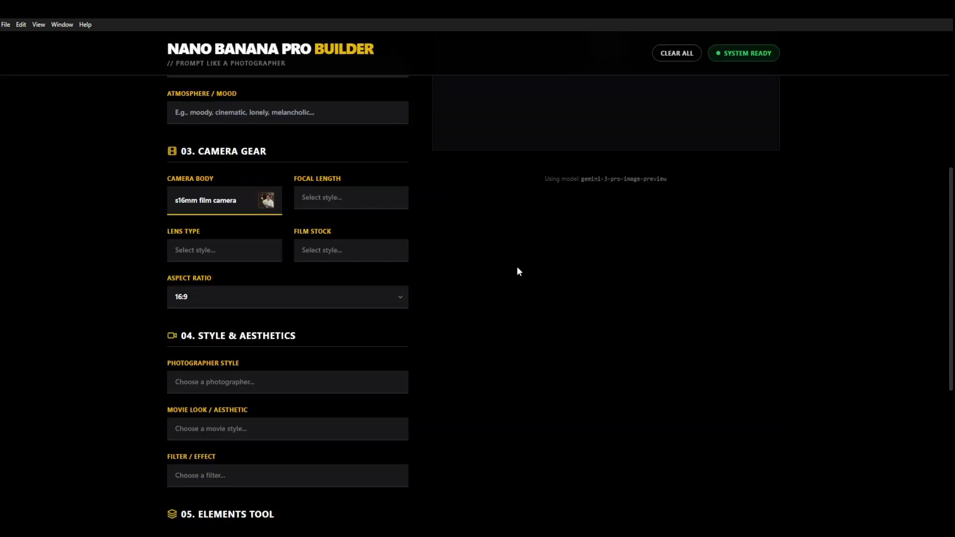
Step: Apply the Blade Runner movie look and review the resulting prompt
scroll(715, 142, "down", 2)
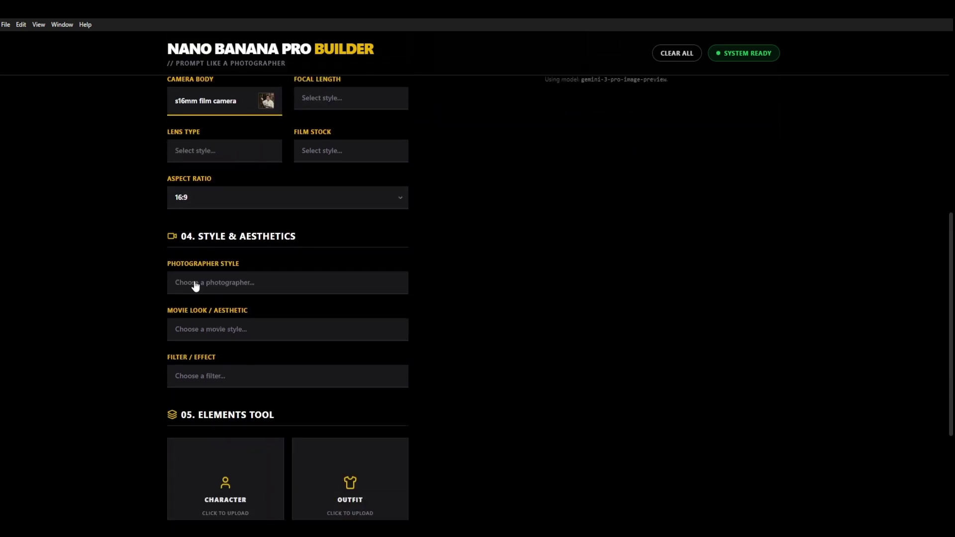
left_click(271, 333)
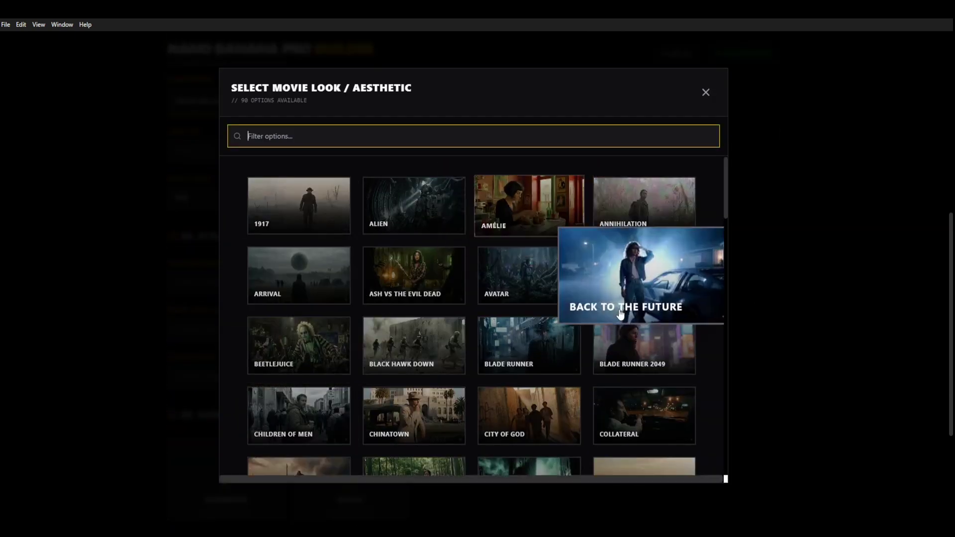
scroll(620, 314, "down", 2)
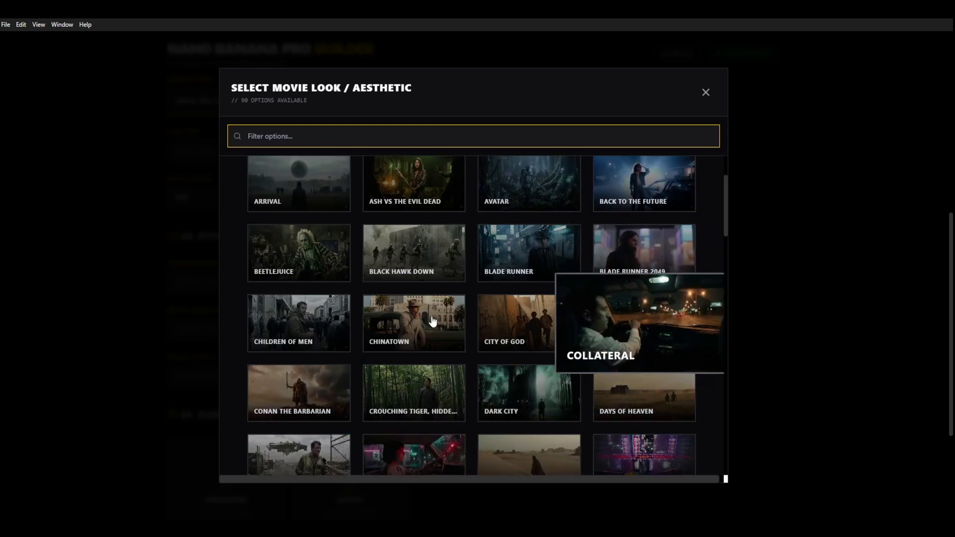
left_click(530, 262)
scroll(559, 316, "up", 5)
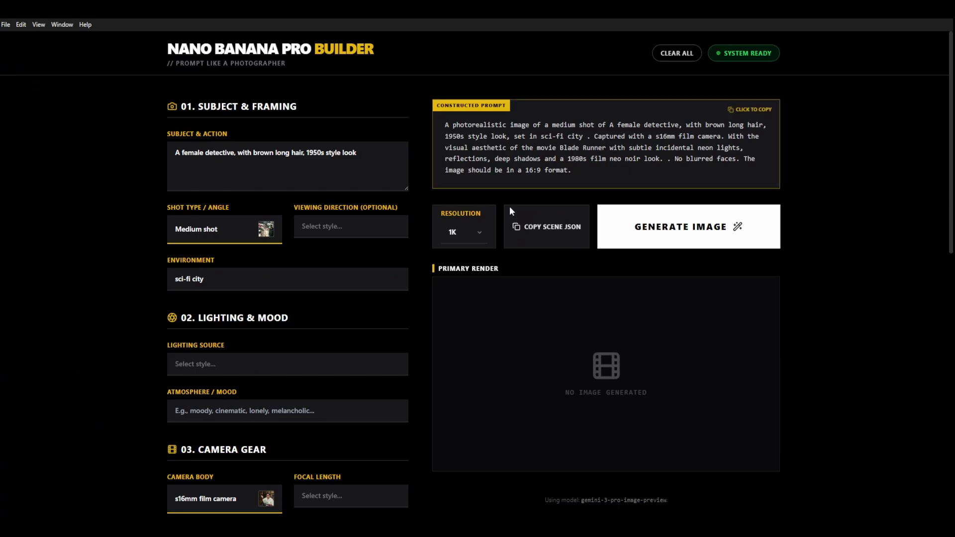
Step: Set the aspect ratio to 21:9
scroll(409, 371, "down", 5)
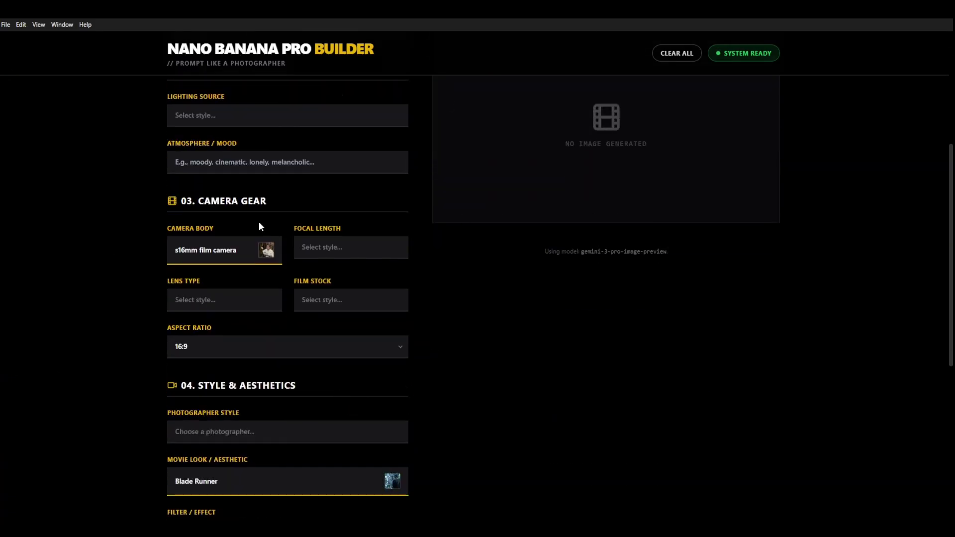
scroll(349, 373, "down", 2)
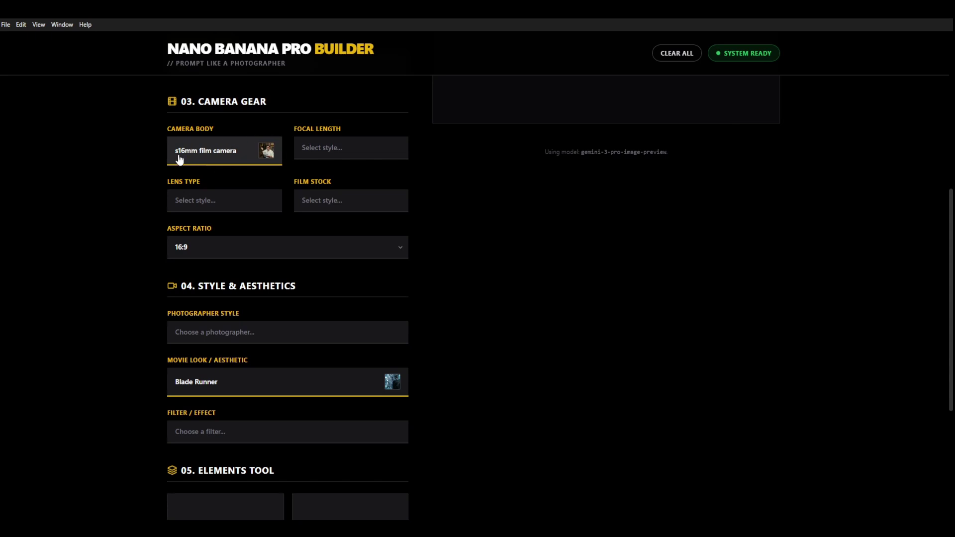
scroll(75, 328, "down", 2)
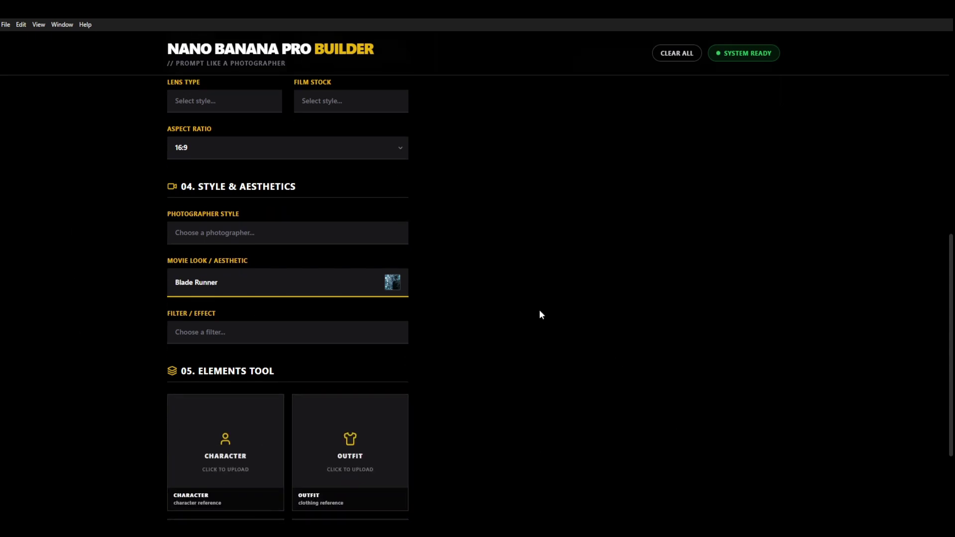
scroll(530, 315, "up", 3)
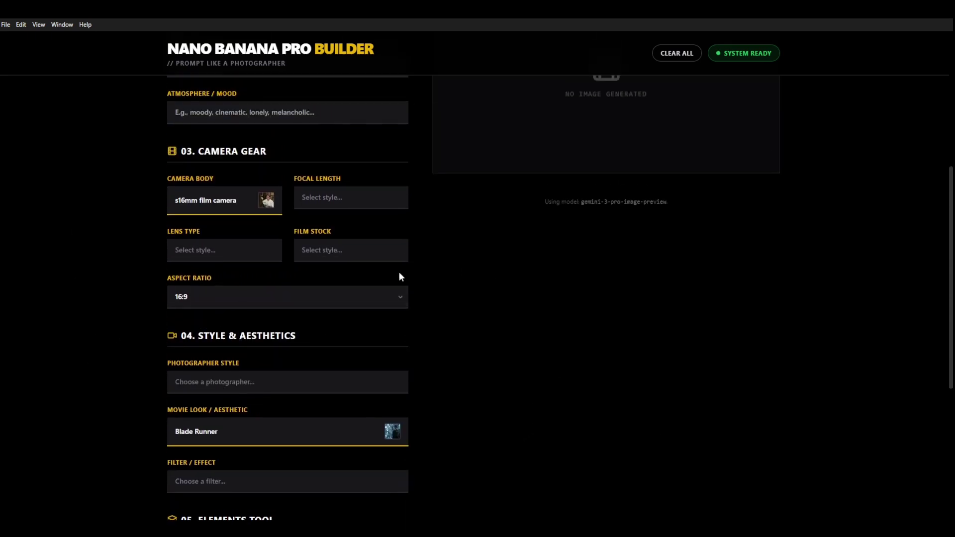
scroll(449, 445, "up", 6)
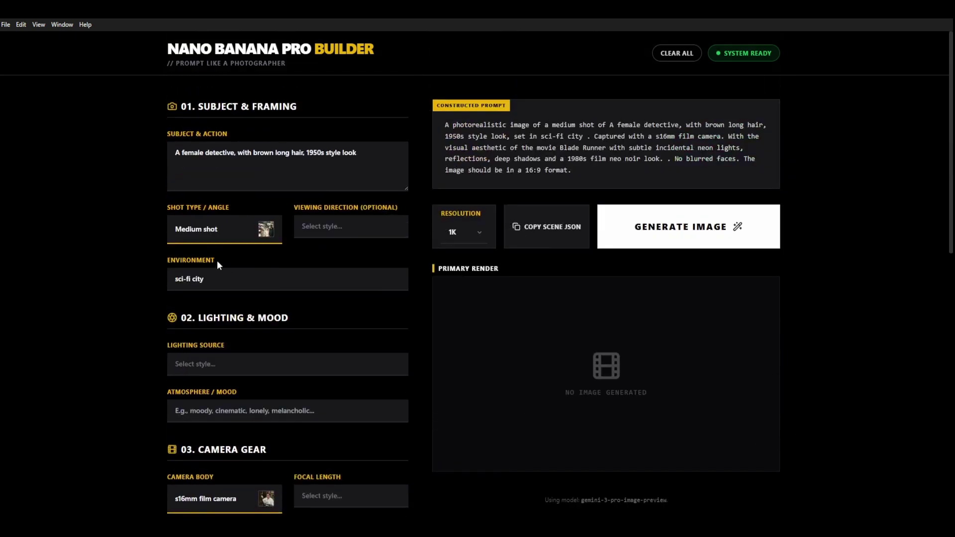
scroll(383, 362, "down", 3)
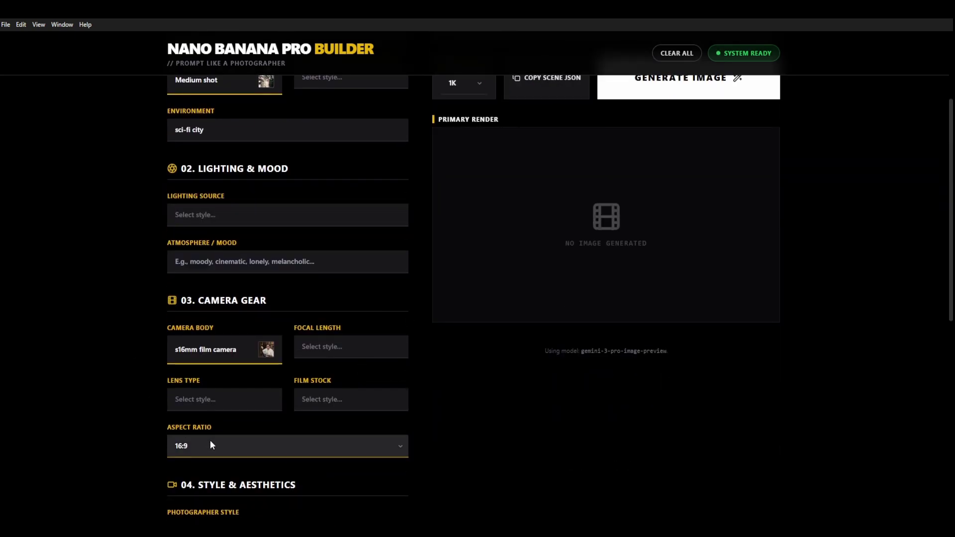
left_click(180, 428)
Step: Generate an image from the 21:9 female detective prompt
scroll(529, 429, "up", 3)
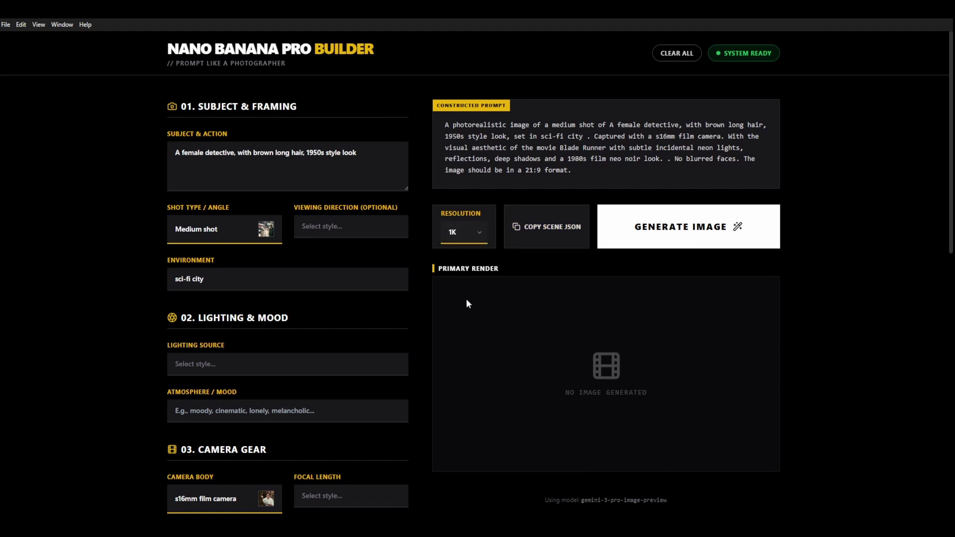
left_click(678, 234)
scroll(276, 297, "down", 4)
scroll(276, 297, "down", 1)
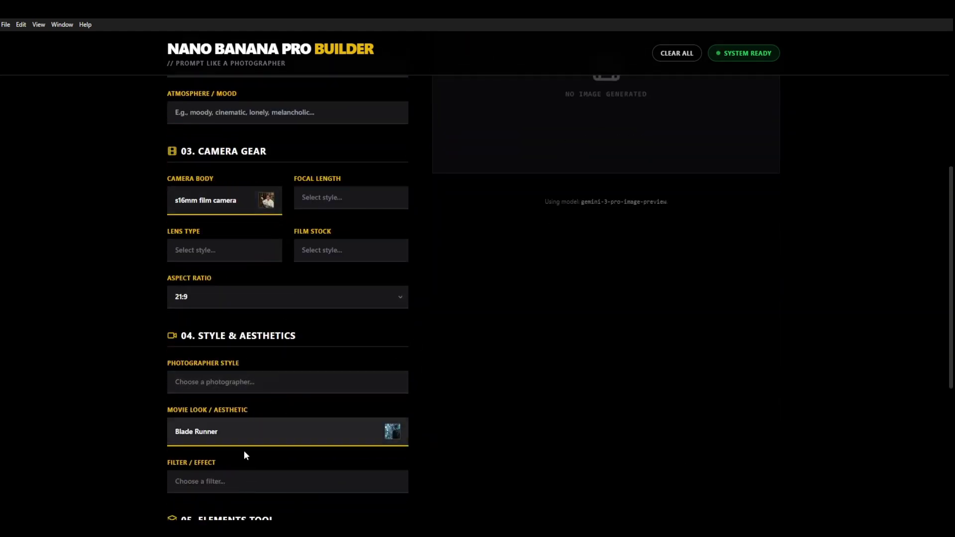
Step: Open the movie look picker and scroll to the end of its 90 aesthetics
left_click(213, 431)
scroll(578, 435, "down", 6)
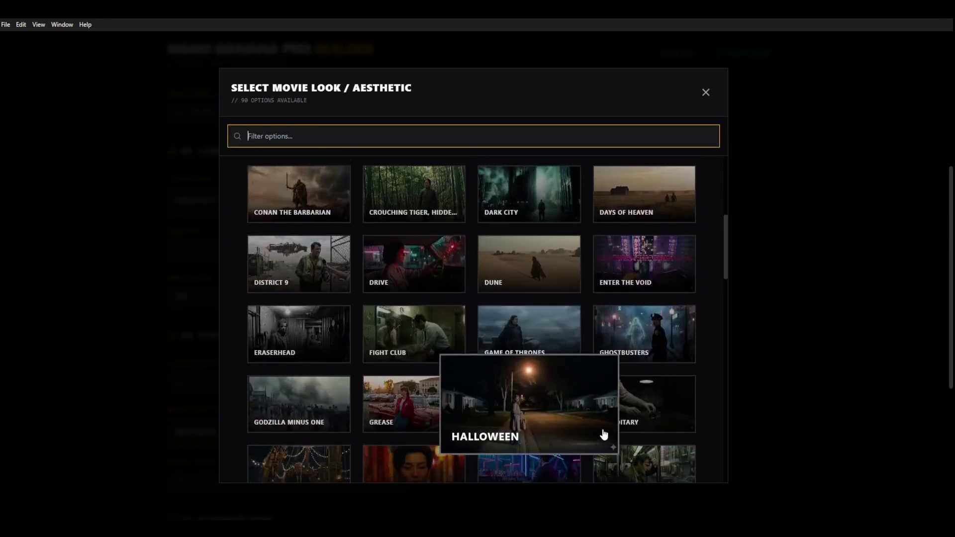
scroll(578, 434, "down", 4)
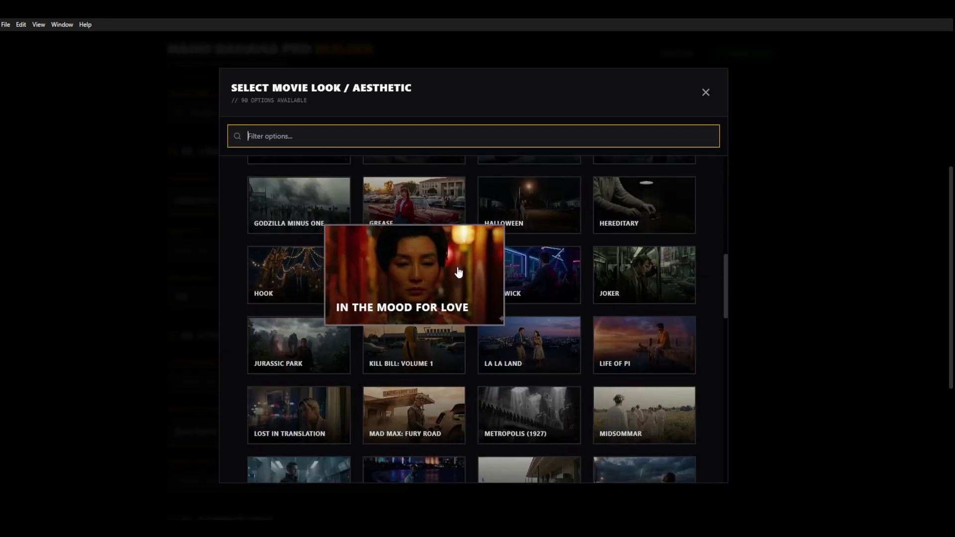
scroll(542, 294, "down", 6)
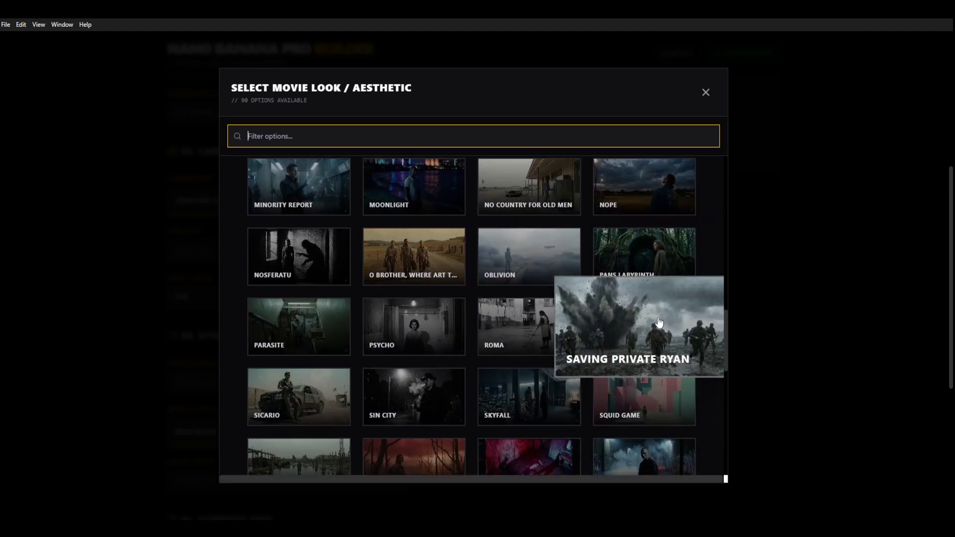
scroll(597, 333, "down", 3)
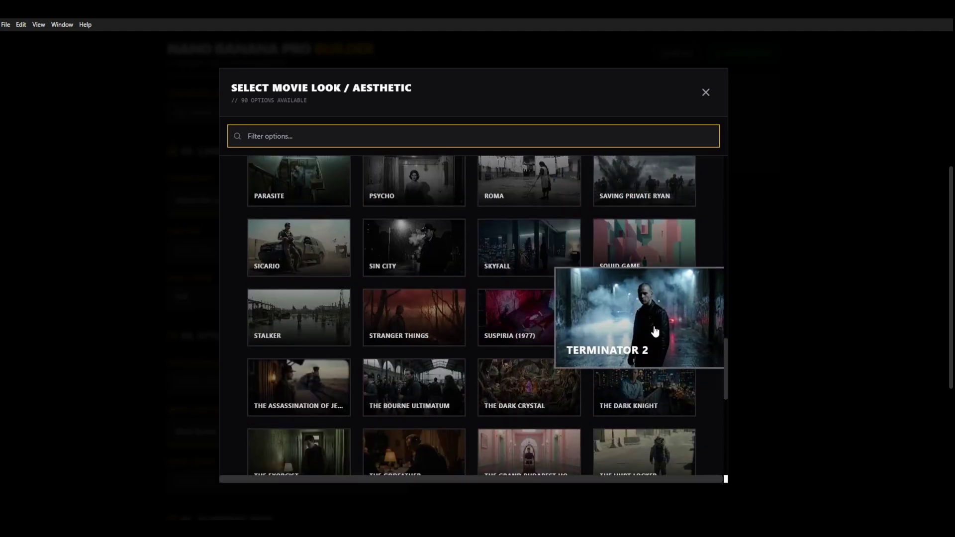
scroll(571, 337, "down", 2)
scroll(569, 298, "down", 4)
scroll(532, 259, "up", 2)
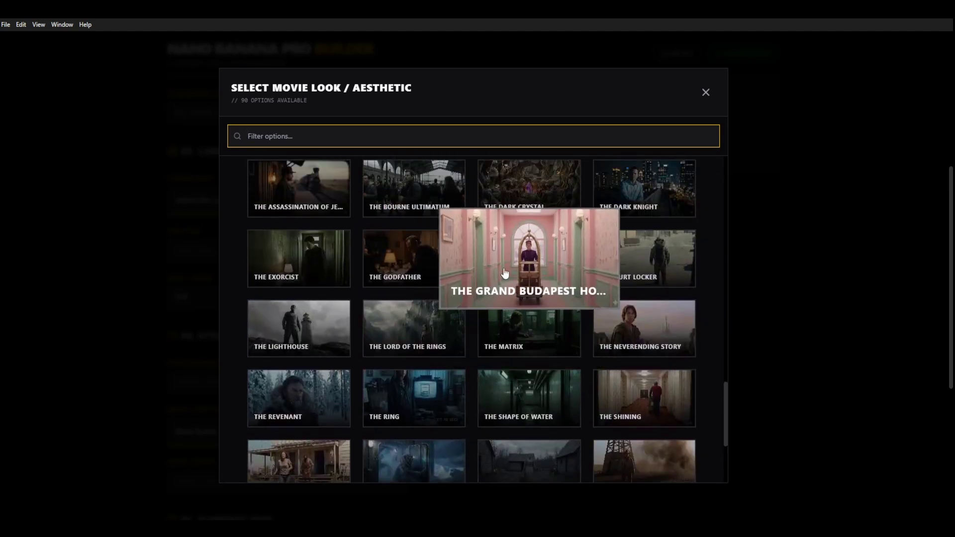
scroll(378, 348, "down", 2)
scroll(348, 388, "down", 2)
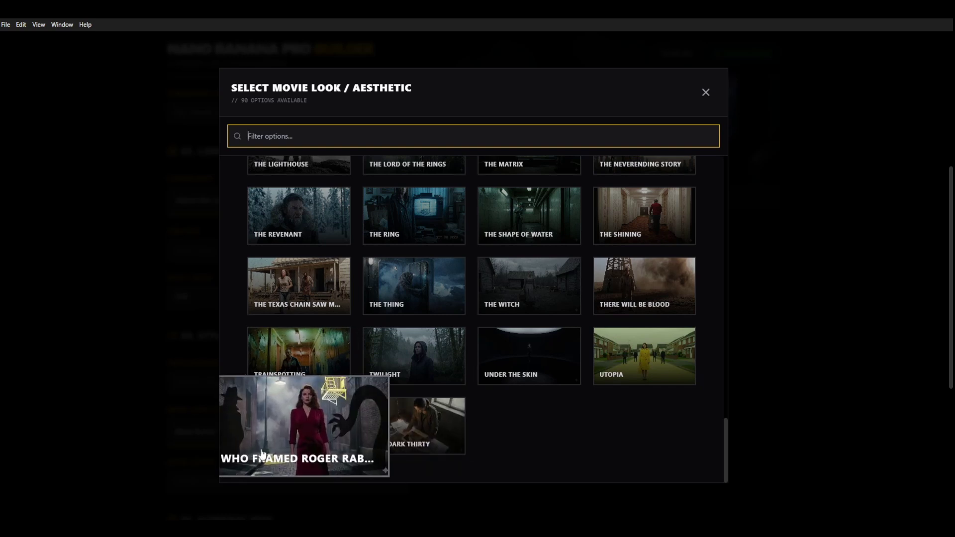
left_click(291, 429)
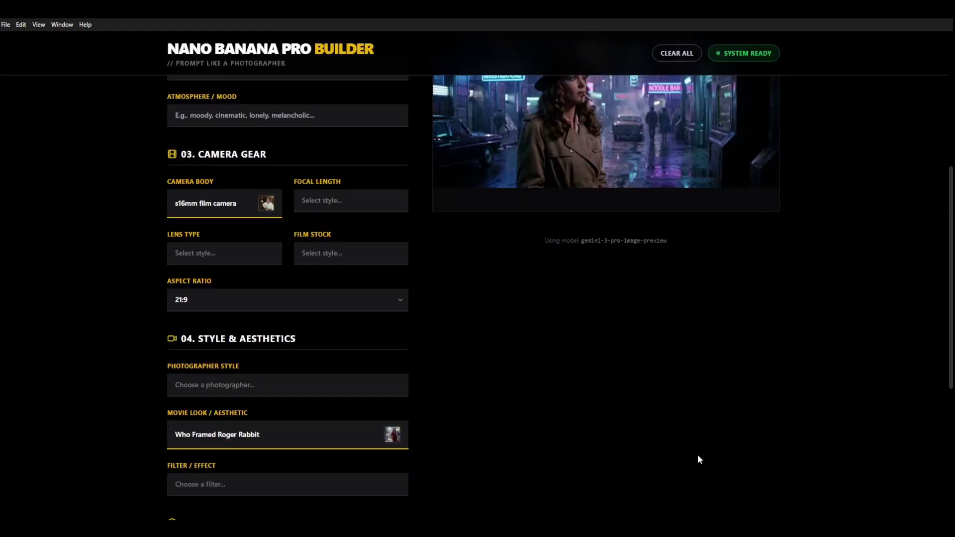
scroll(735, 473, "up", 10)
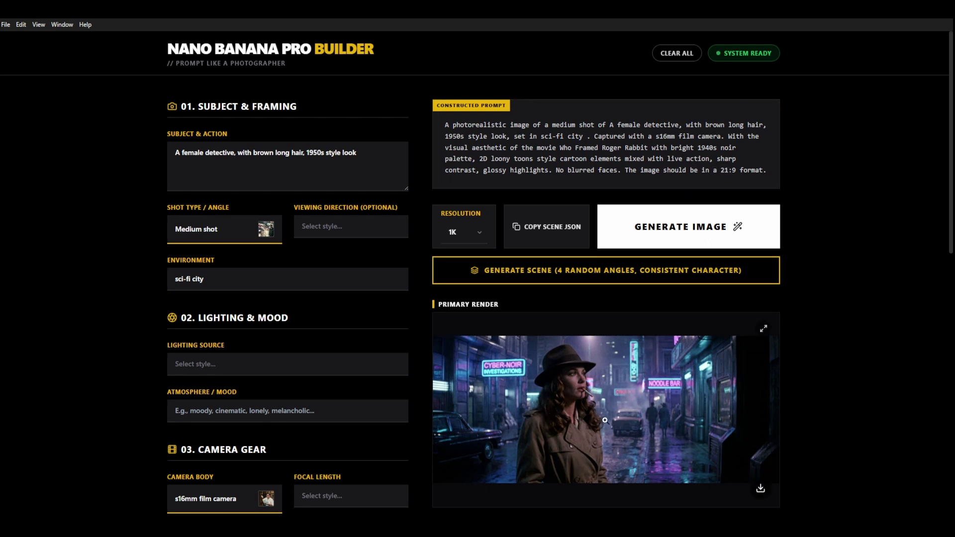
left_click(514, 373)
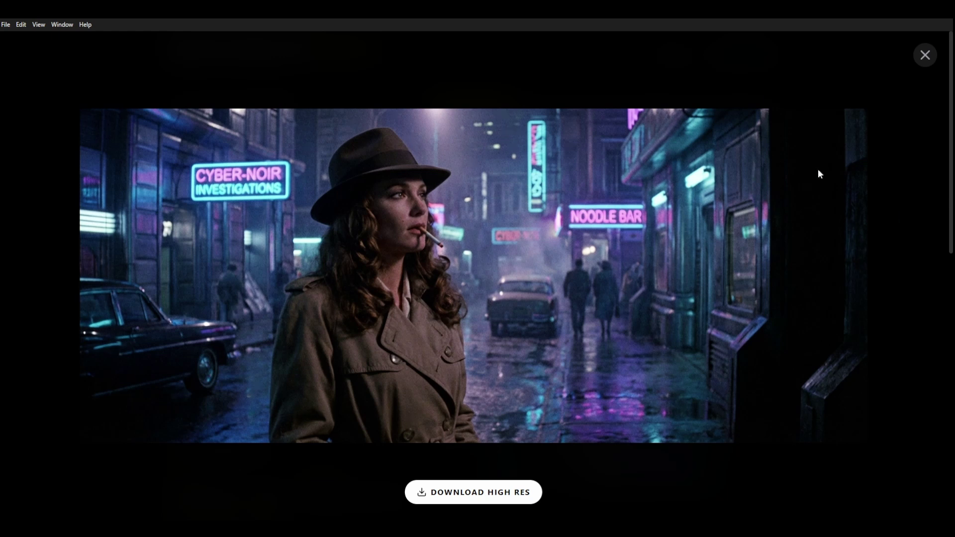
Step: Generate a Roger Rabbit–style render and inspect it at full size
left_click(931, 56)
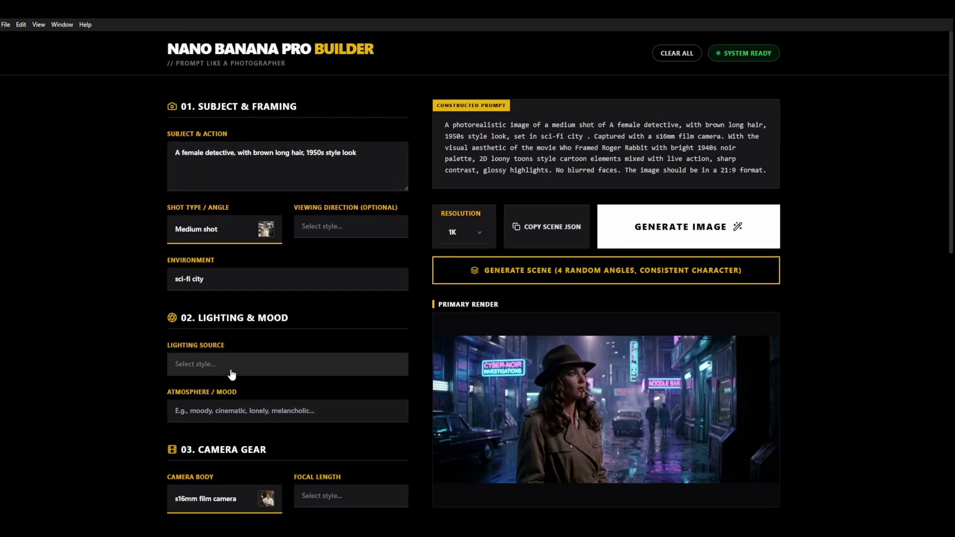
left_click(688, 242)
scroll(847, 348, "down", 1)
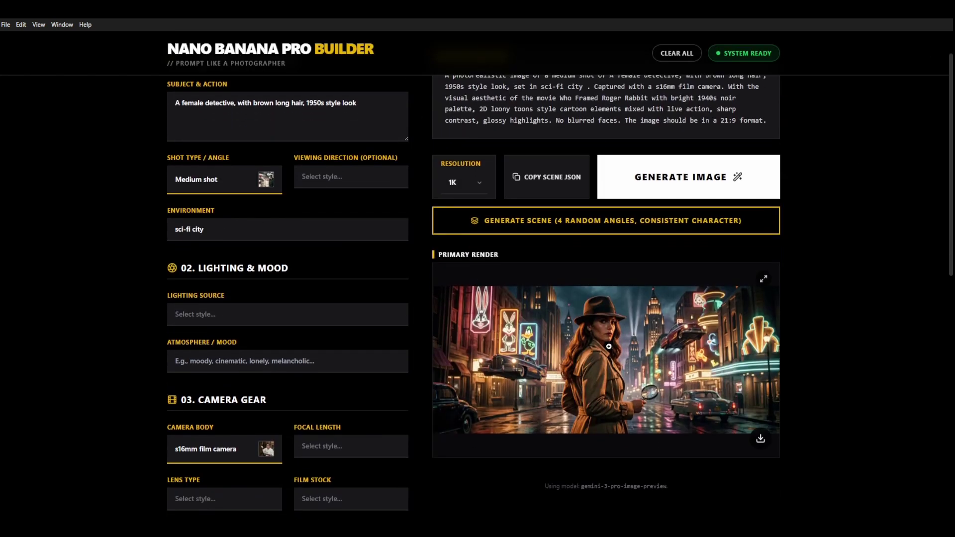
left_click(593, 354)
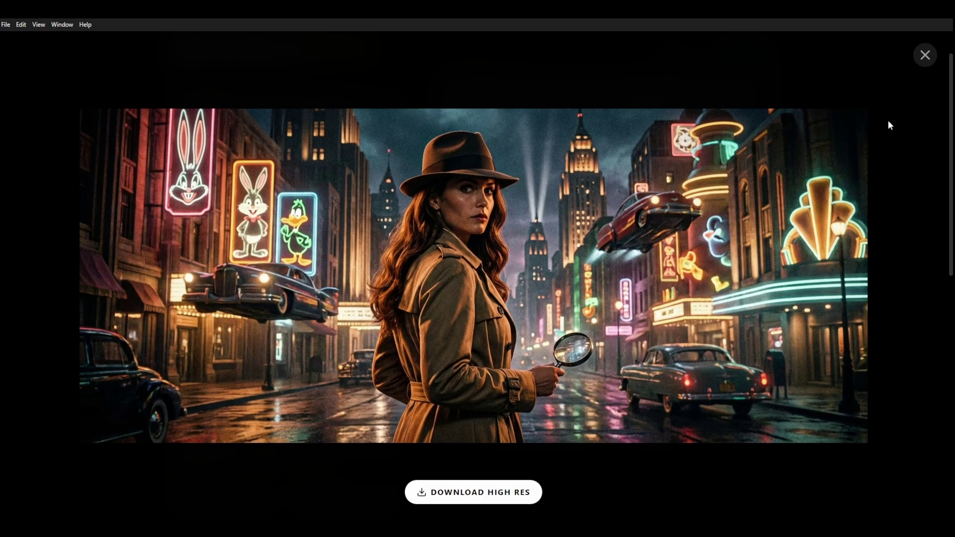
left_click(923, 57)
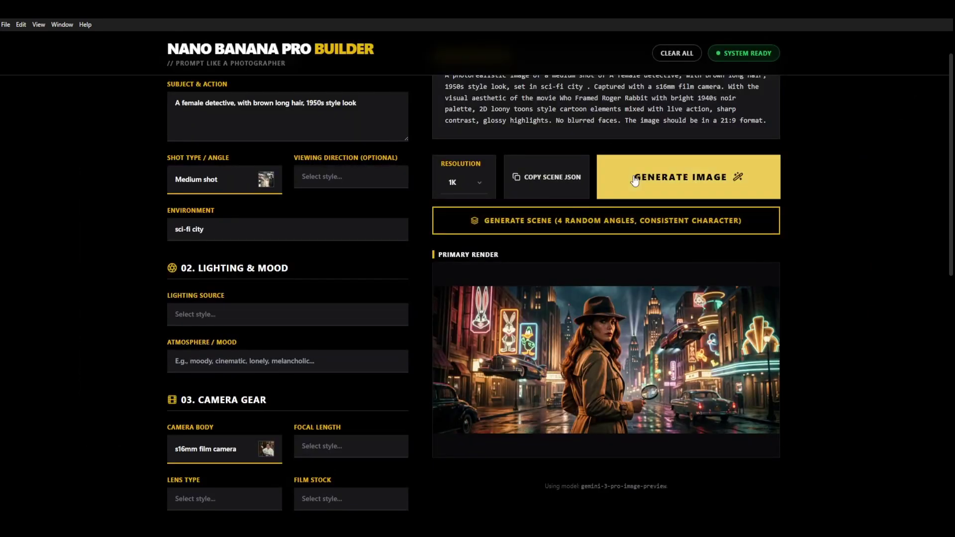
Step: Render another version: the detective beside a cartoon weasel on a rainy 1940s street
left_click(668, 185)
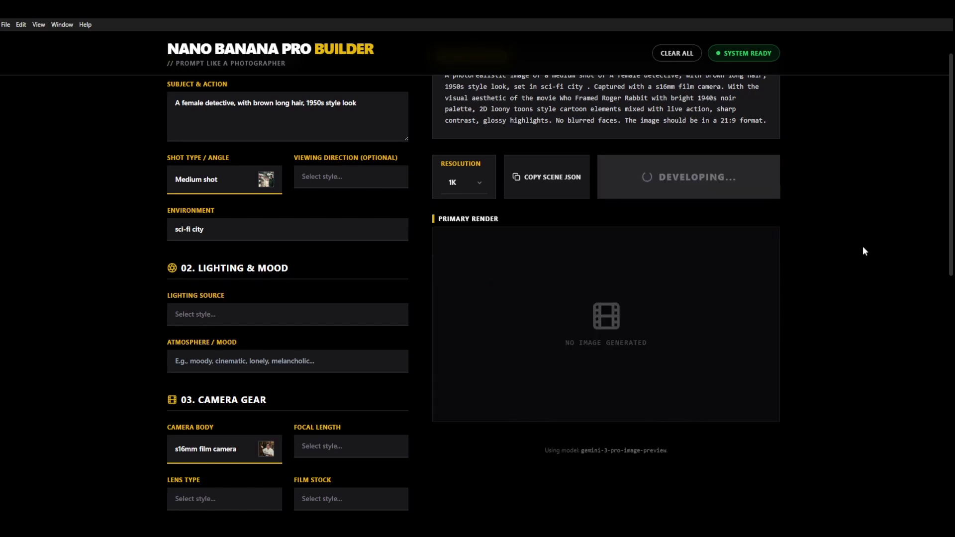
left_click(650, 371)
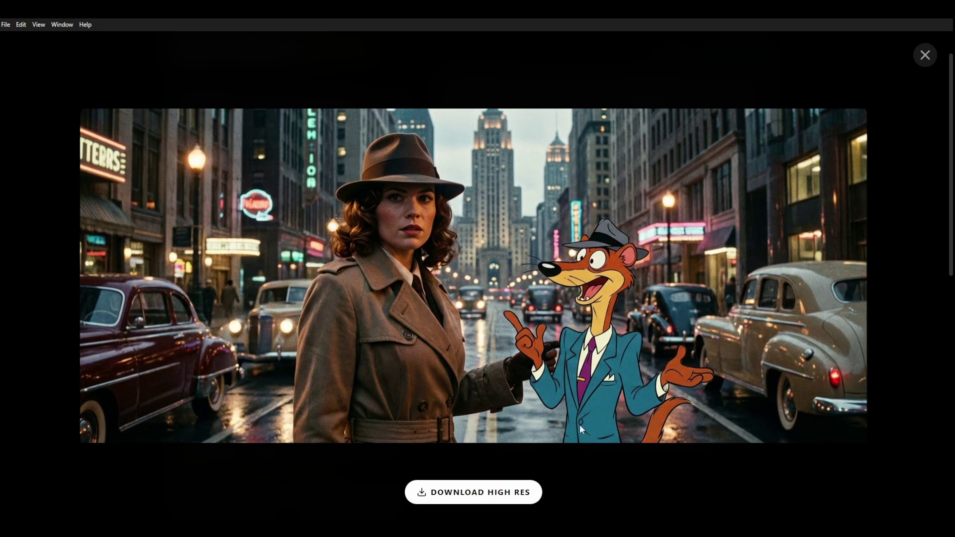
left_click(909, 247)
Step: Reopen the movie look picker, browse it, and dismiss it without changes
scroll(236, 331, "down", 4)
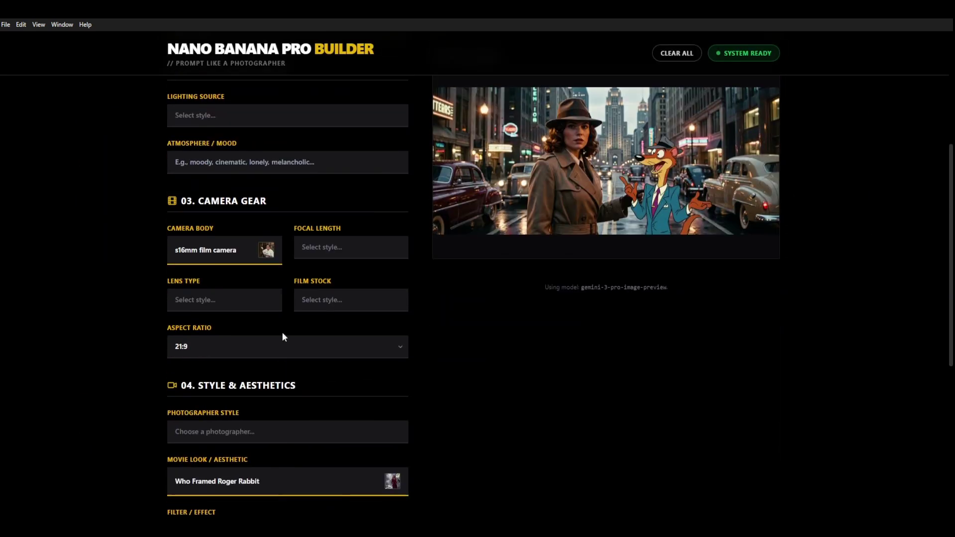
scroll(346, 382, "down", 4)
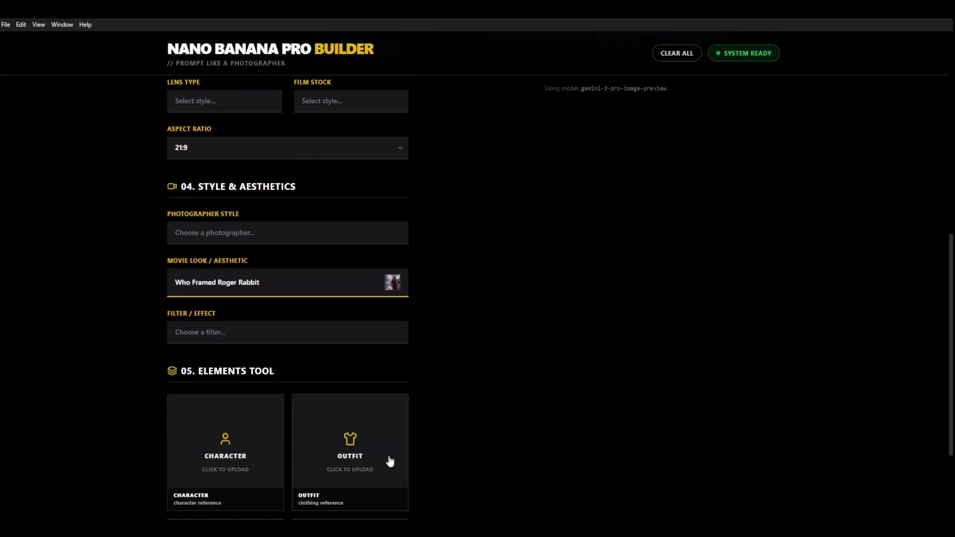
left_click(204, 279)
scroll(605, 413, "down", 5)
scroll(447, 437, "down", 4)
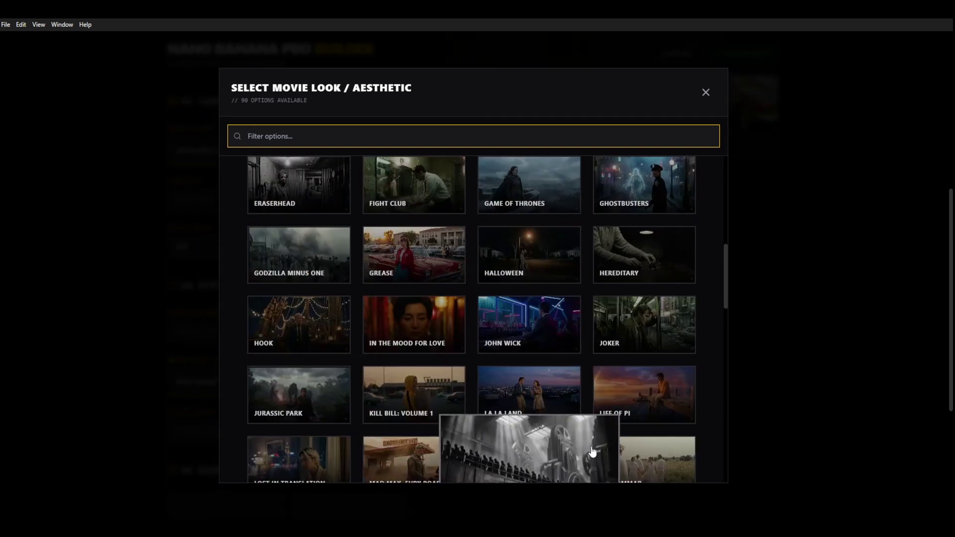
scroll(522, 427, "down", 5)
scroll(497, 393, "down", 12)
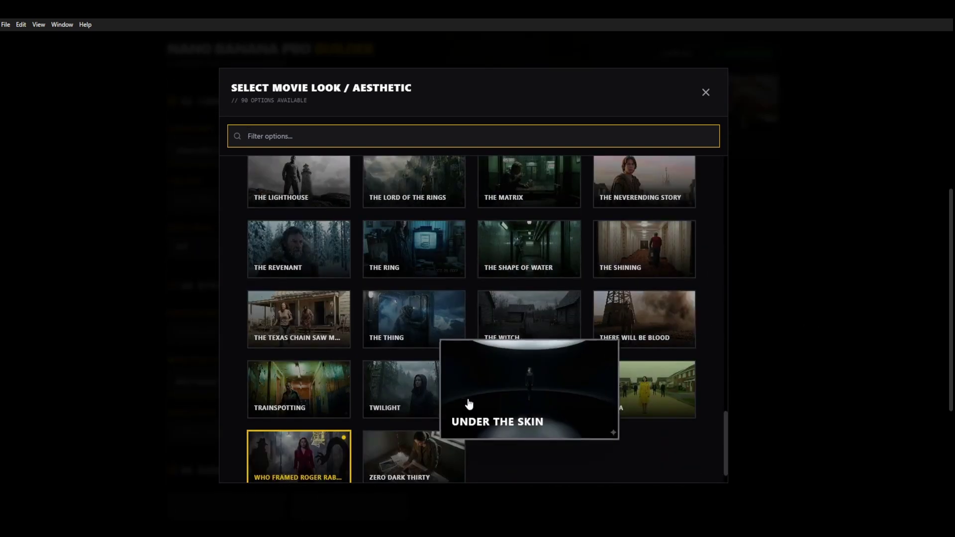
key("Escape")
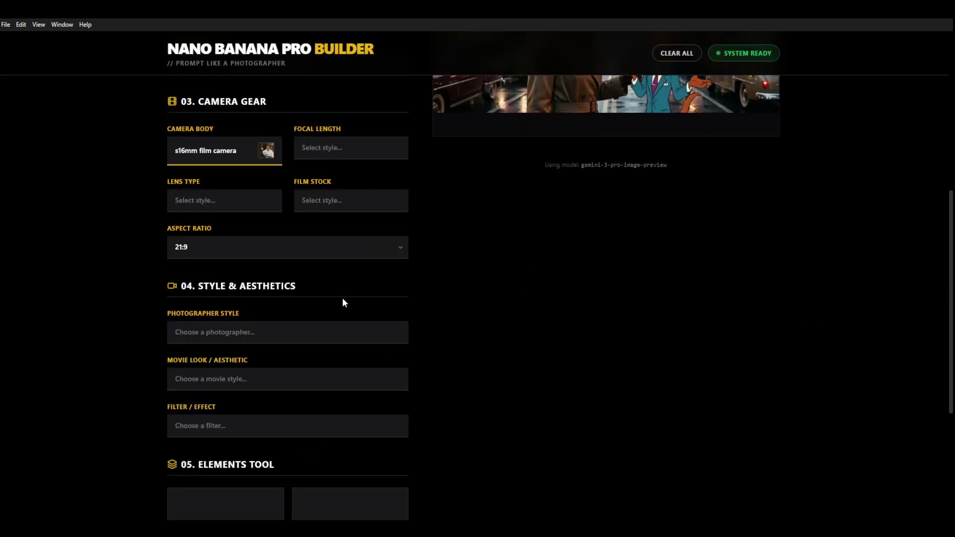
Step: Set the photographer style to Brandon Woelfel and the aspect ratio to 4:3
left_click(237, 334)
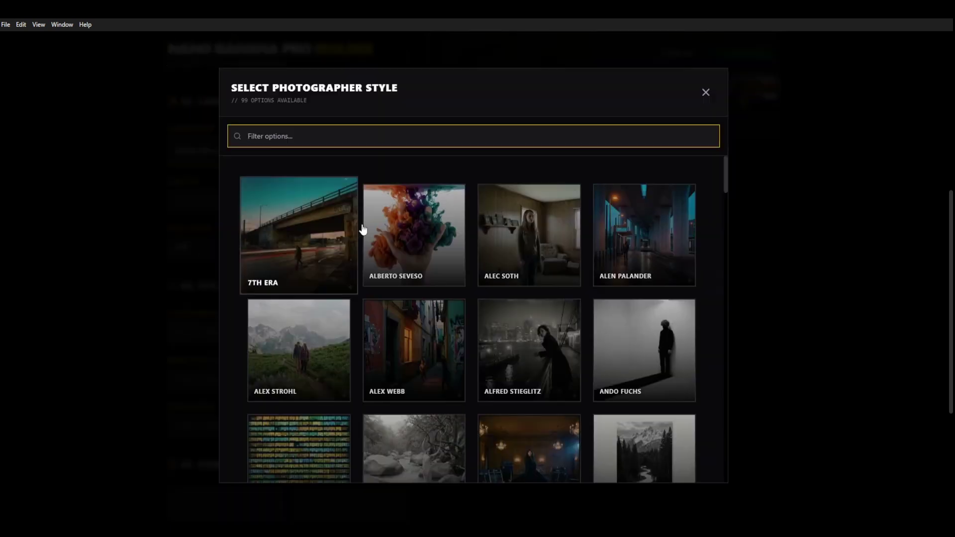
scroll(528, 316, "down", 2)
scroll(529, 317, "down", 3)
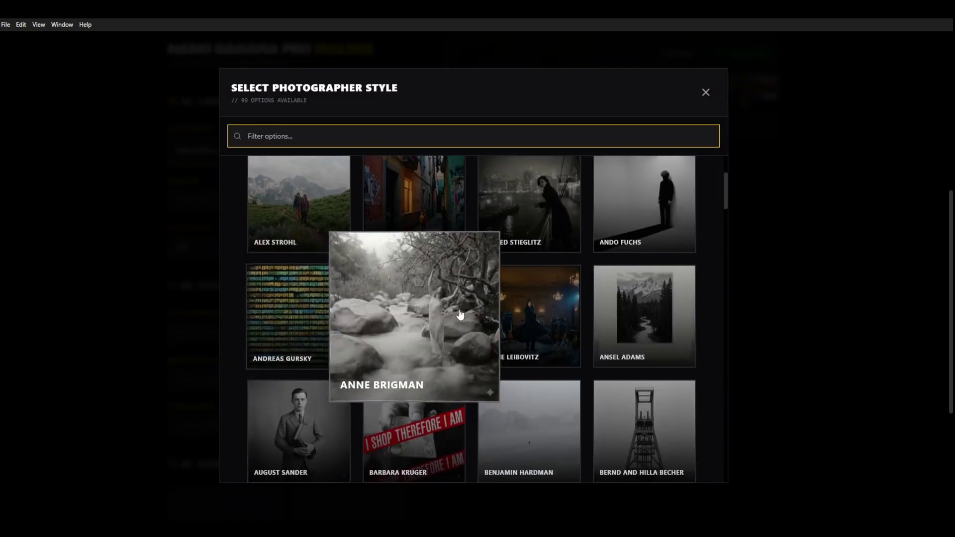
scroll(666, 400, "down", 4)
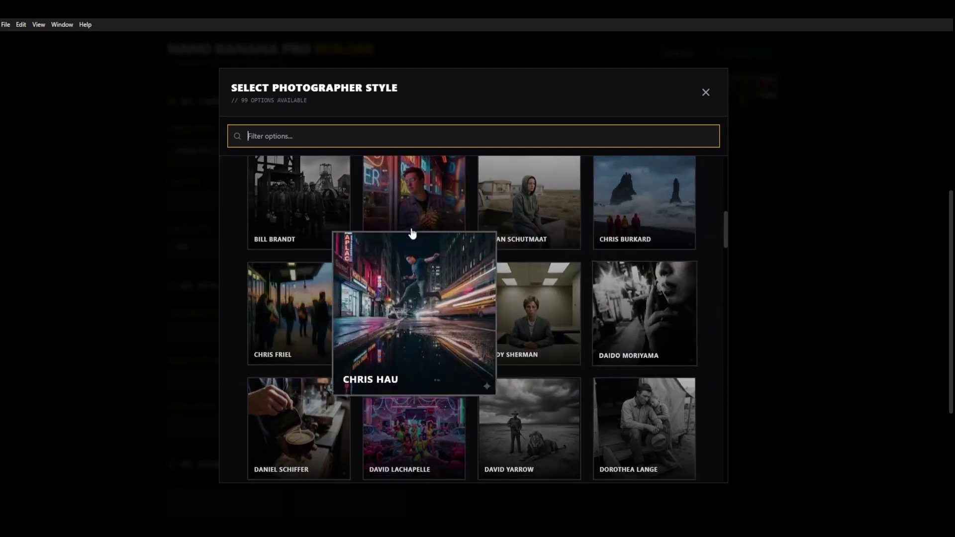
left_click(398, 219)
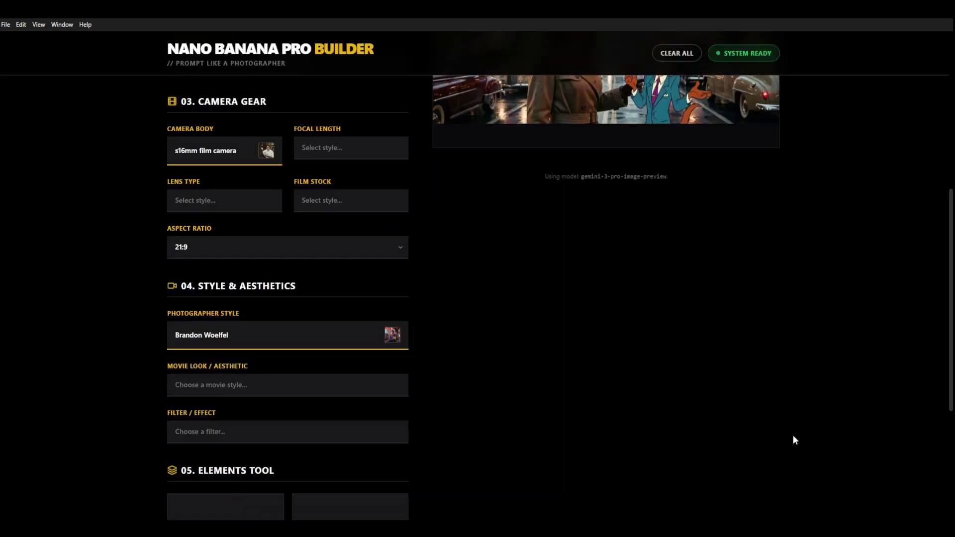
scroll(792, 433, "up", 7)
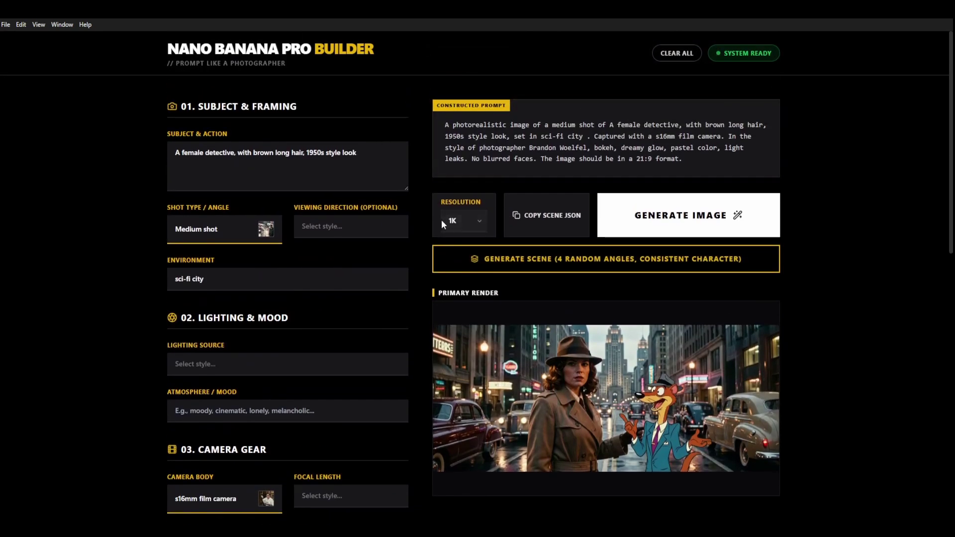
scroll(299, 274, "down", 5)
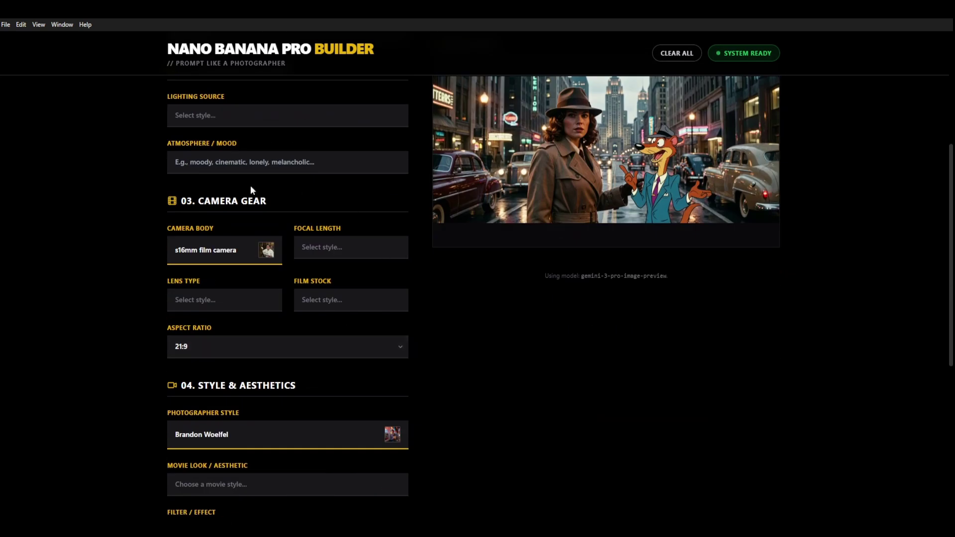
left_click(186, 404)
Step: Generate the 4:3 Brandon Woelfel render and view it enlarged
scroll(739, 357, "up", 5)
left_click(704, 218)
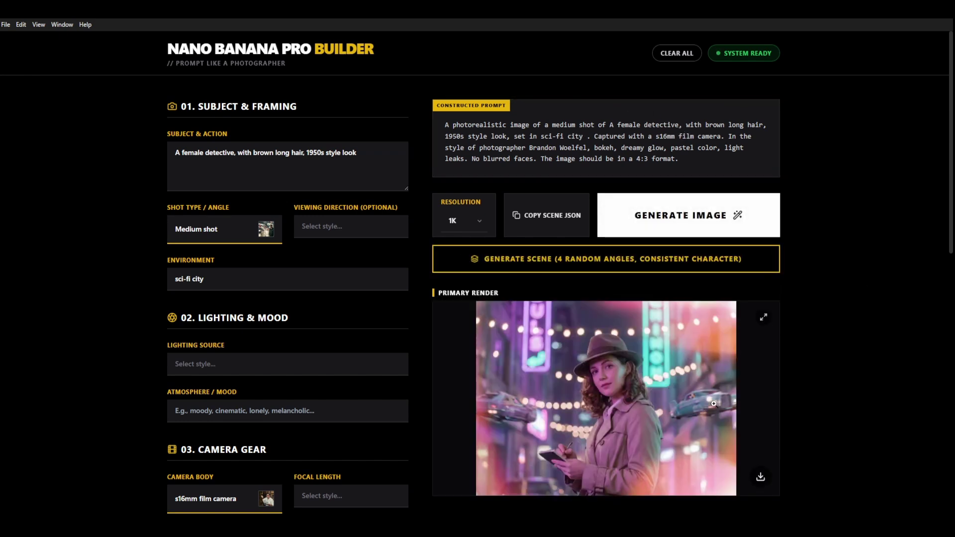
left_click(514, 422)
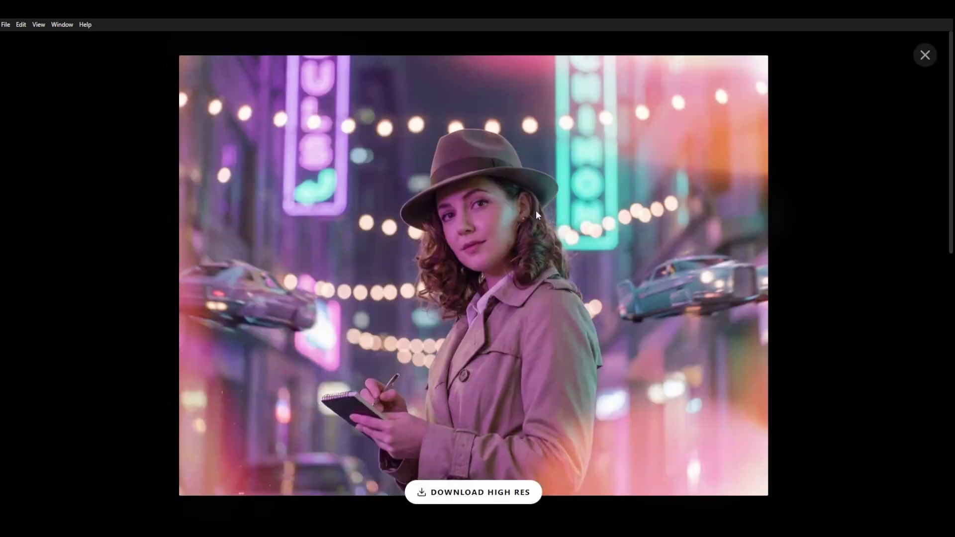
left_click(884, 348)
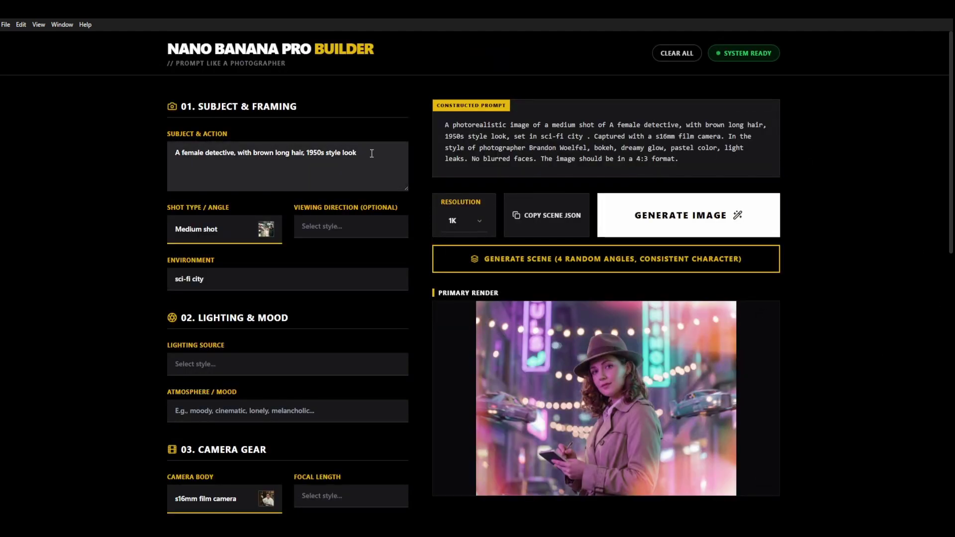
Step: Change the subject to 'A young woman in glasses' and environment to 'in front of a shop at night'
left_click_drag(378, 157, 179, 156)
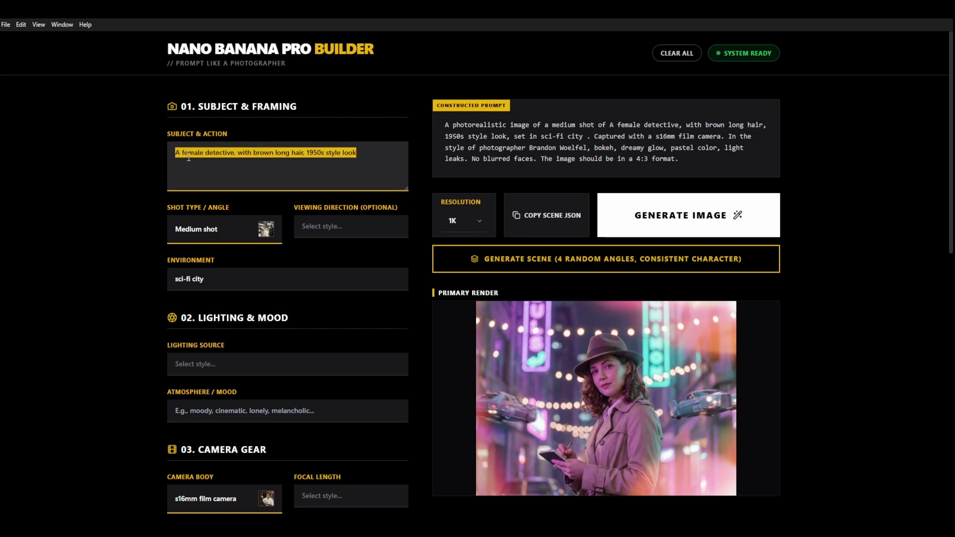
type("A young w")
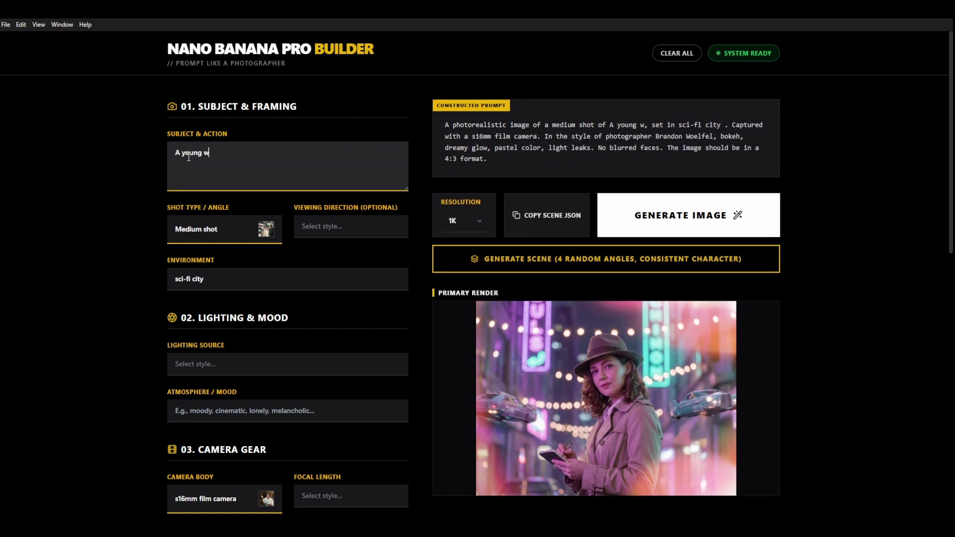
type("oman in glas")
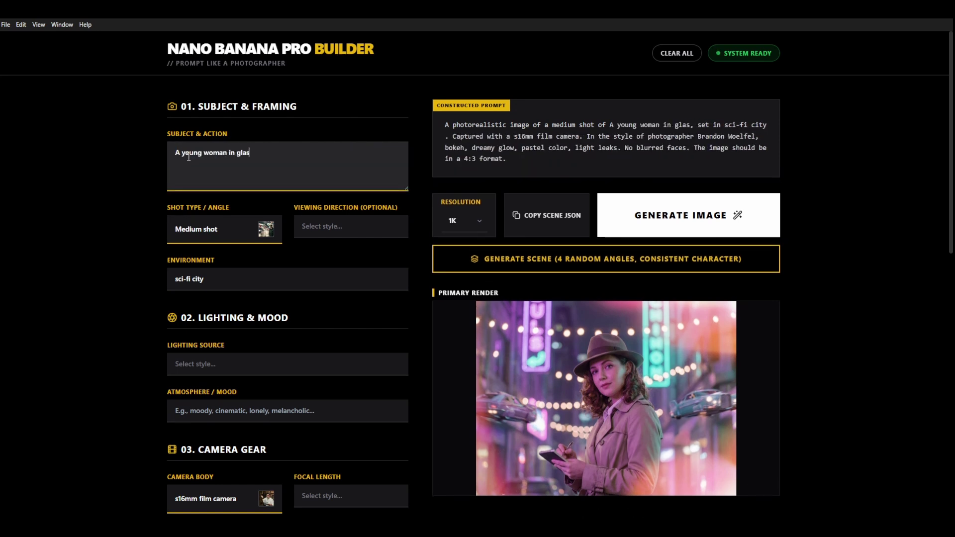
type("ses")
left_click_drag(205, 280, 142, 292)
type("in fr")
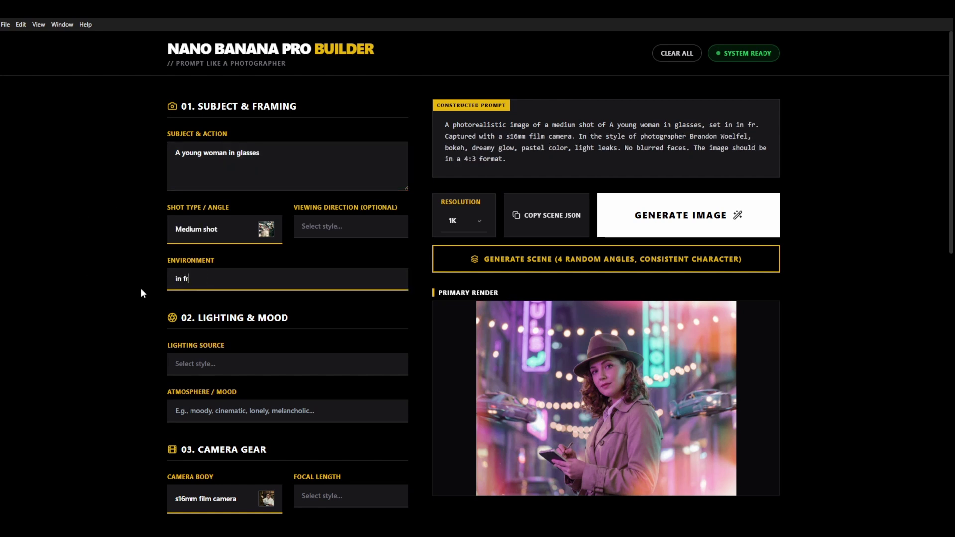
type("ont of a ")
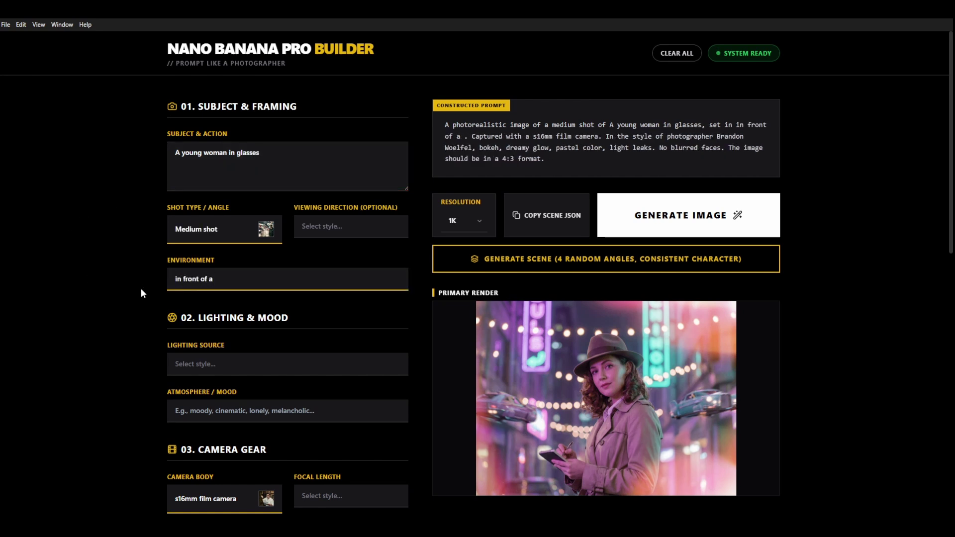
type("shop at night")
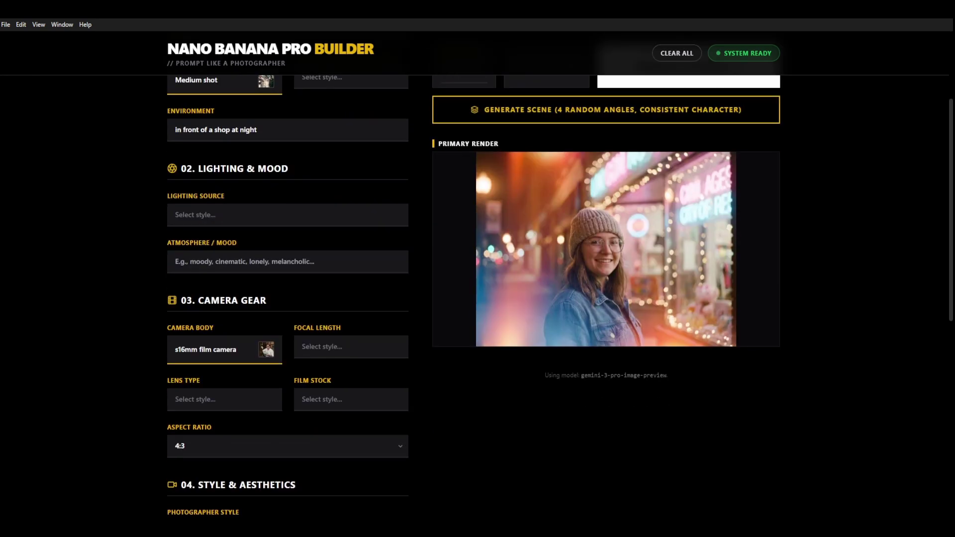
Step: View the new portrait of the woman in glasses full screen
left_click(664, 263)
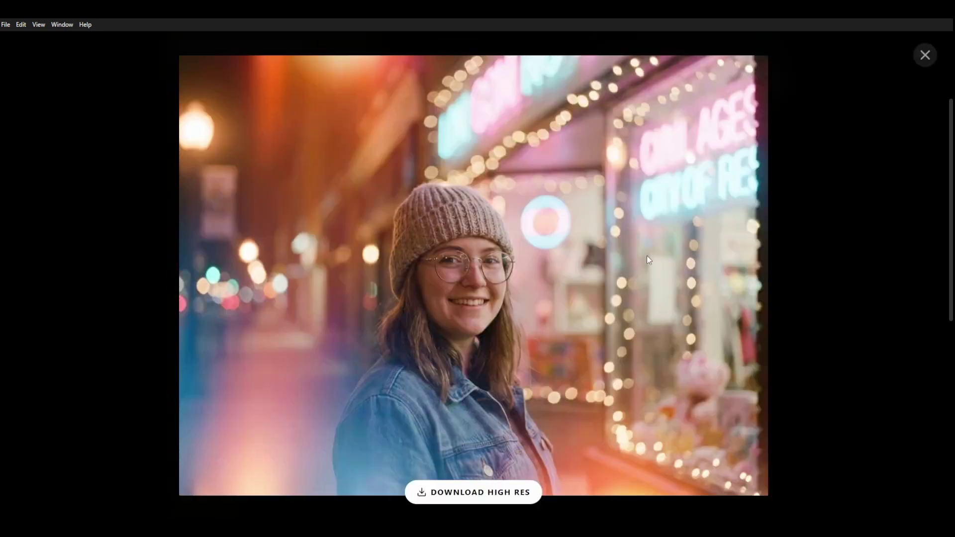
left_click(843, 241)
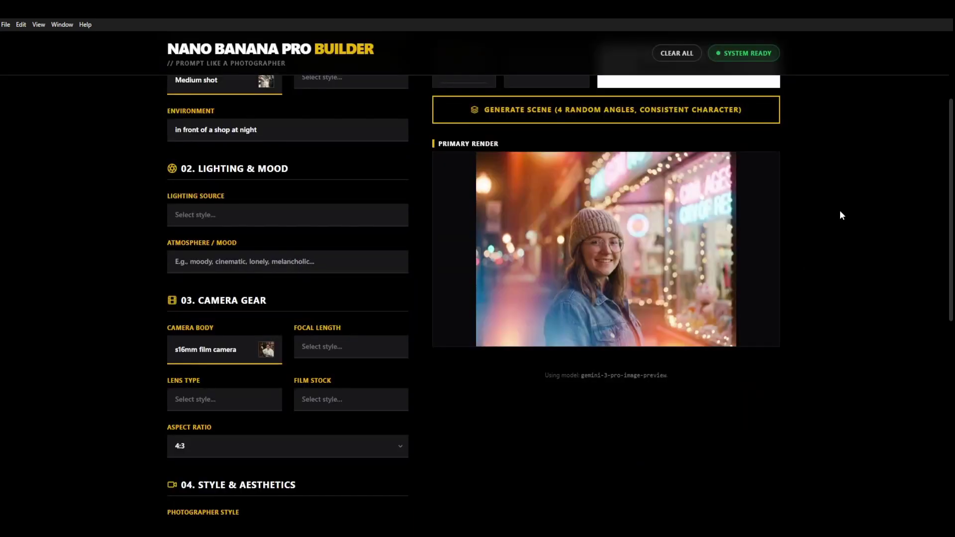
scroll(550, 349, "down", 1)
scroll(550, 349, "down", 1)
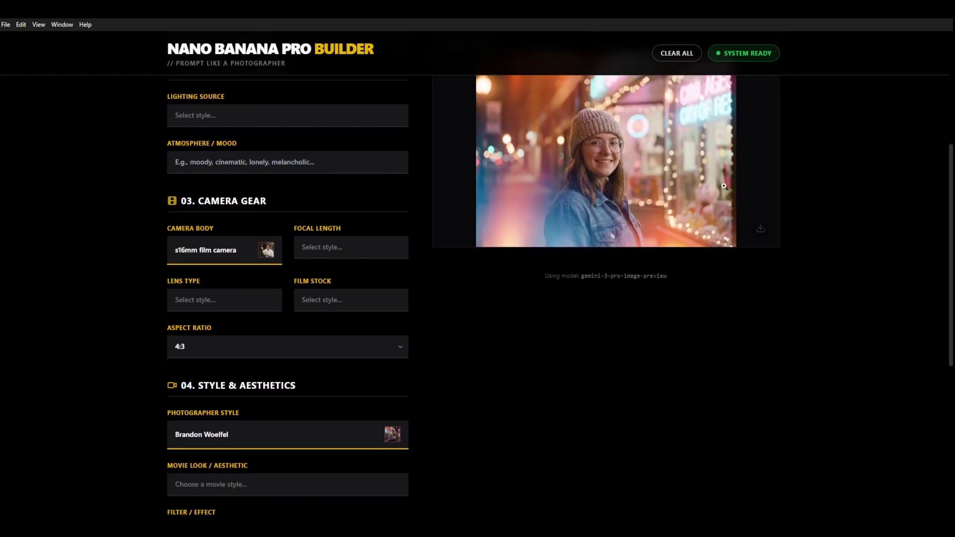
scroll(555, 308, "up", 3)
scroll(647, 334, "down", 10)
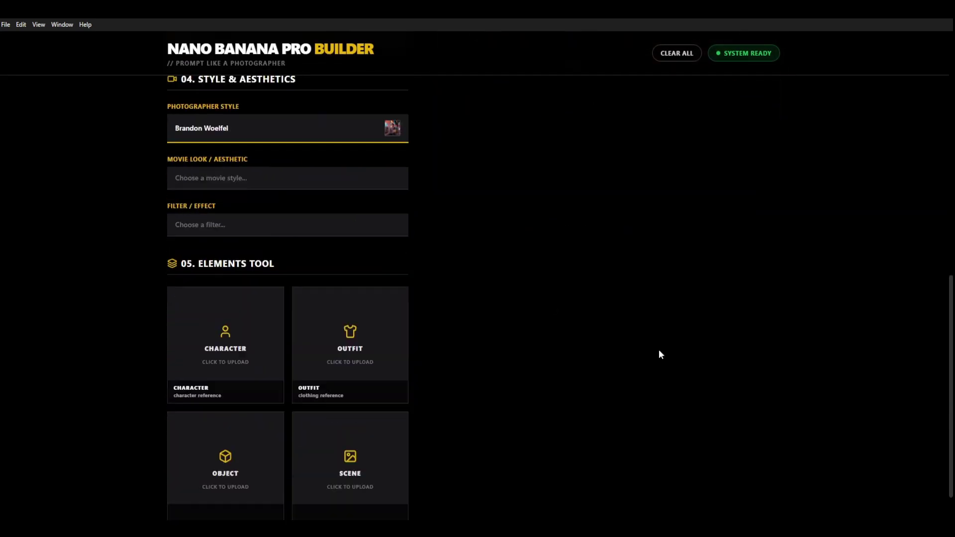
Step: Set the photographer style to George Hurrell
scroll(547, 204, "up", 4)
left_click(232, 304)
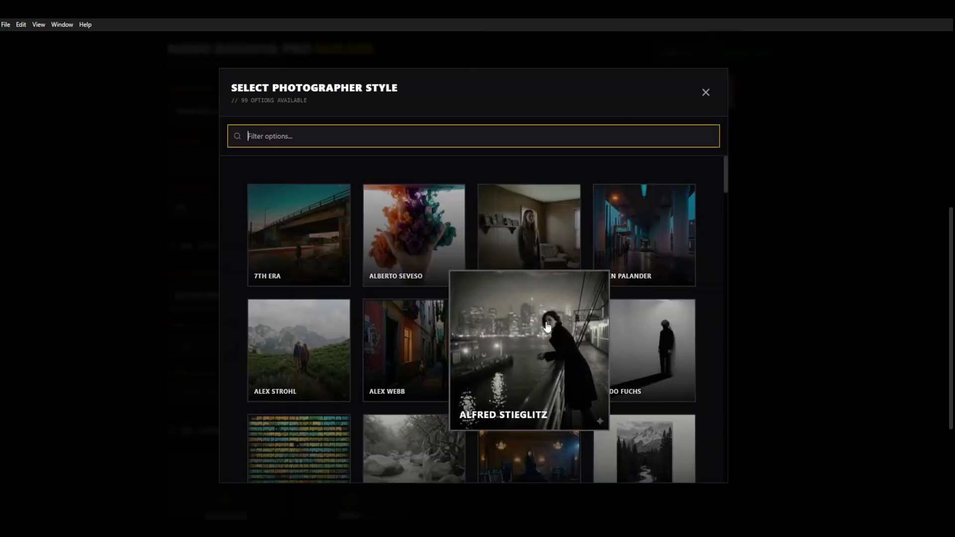
scroll(592, 333, "down", 10)
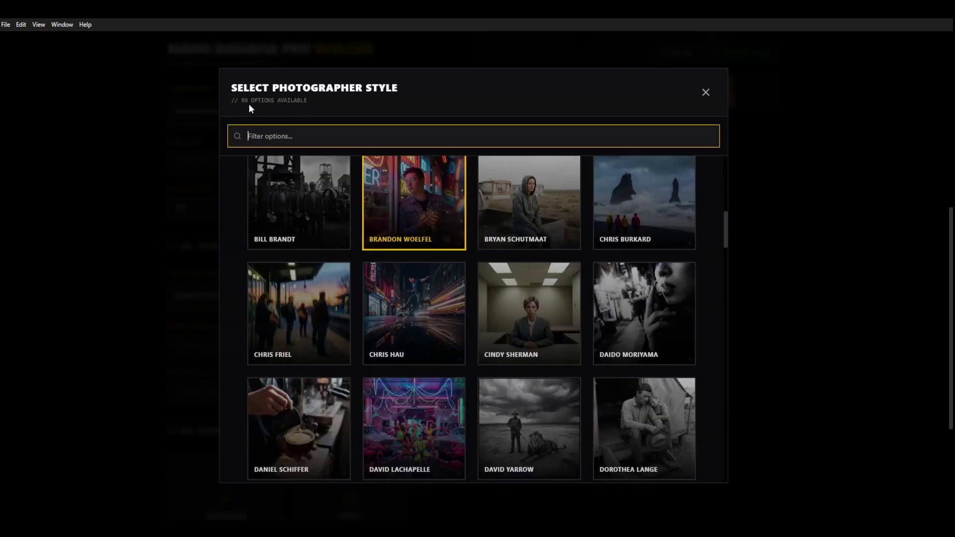
scroll(702, 418, "down", 8)
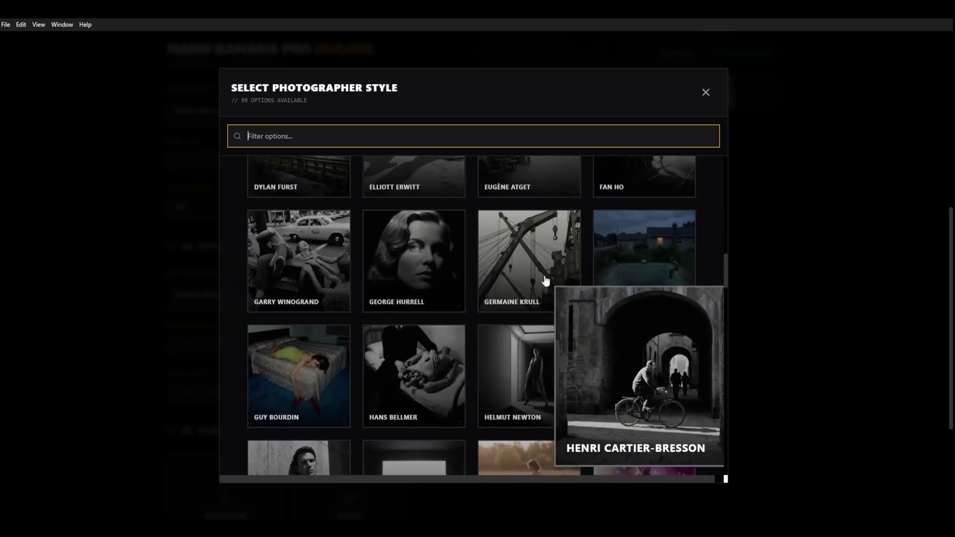
mouse_move(638, 276)
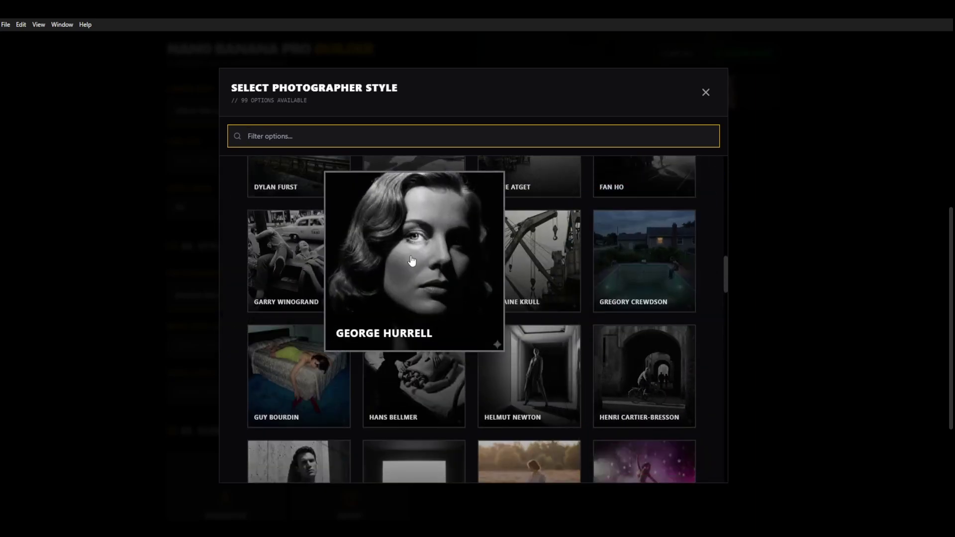
left_click(386, 260)
scroll(763, 331, "up", 6)
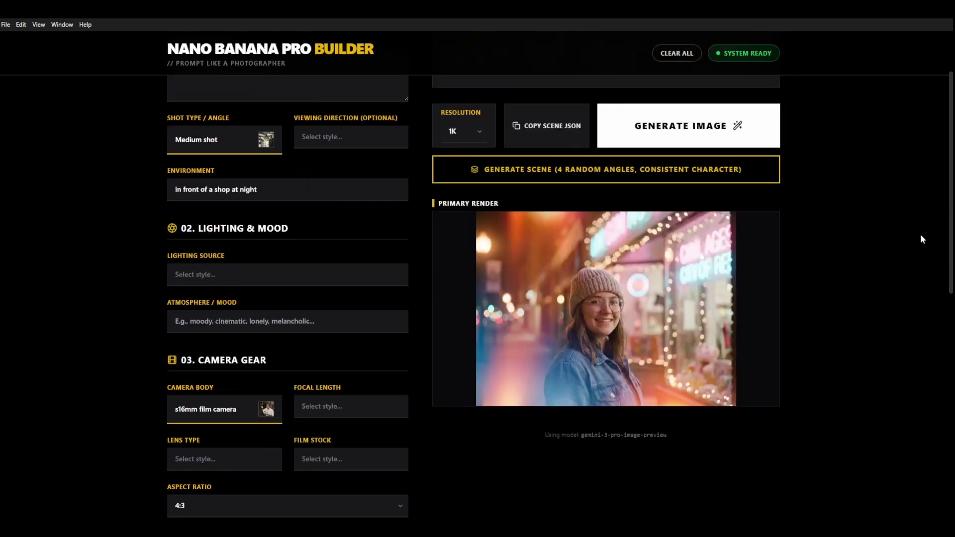
scroll(915, 255, "up", 2)
Step: Generate the black-and-white Hurrell portrait and enlarge it full screen
left_click(688, 215)
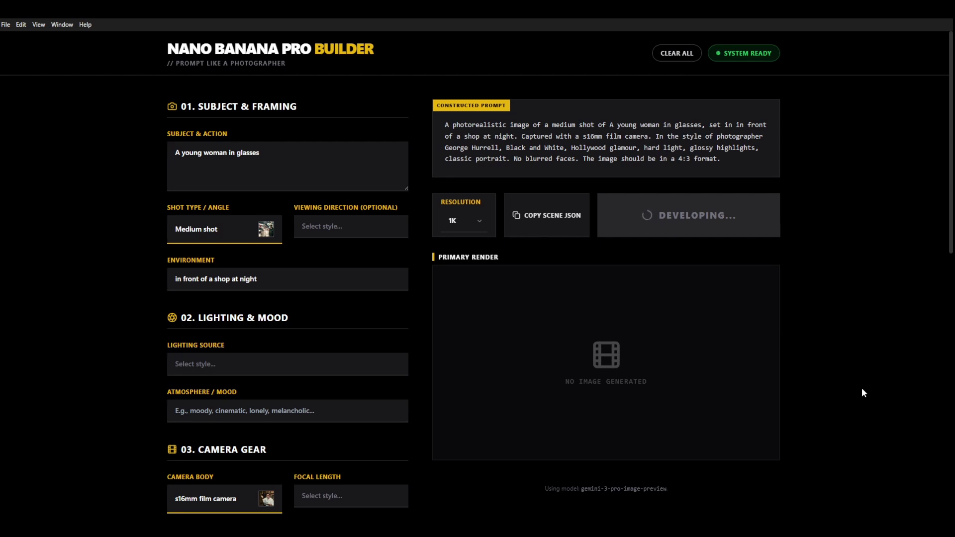
scroll(878, 393, "down", 2)
left_click(607, 306)
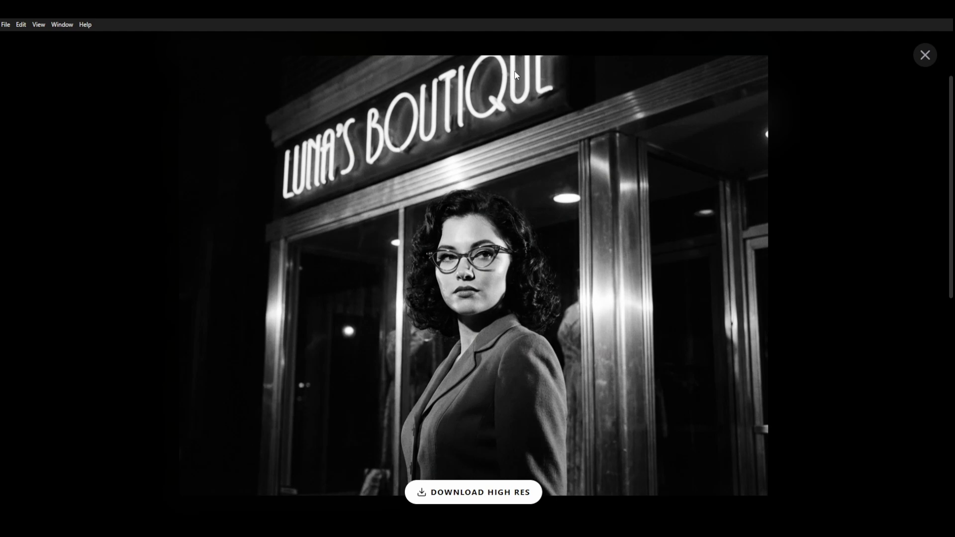
left_click(894, 317)
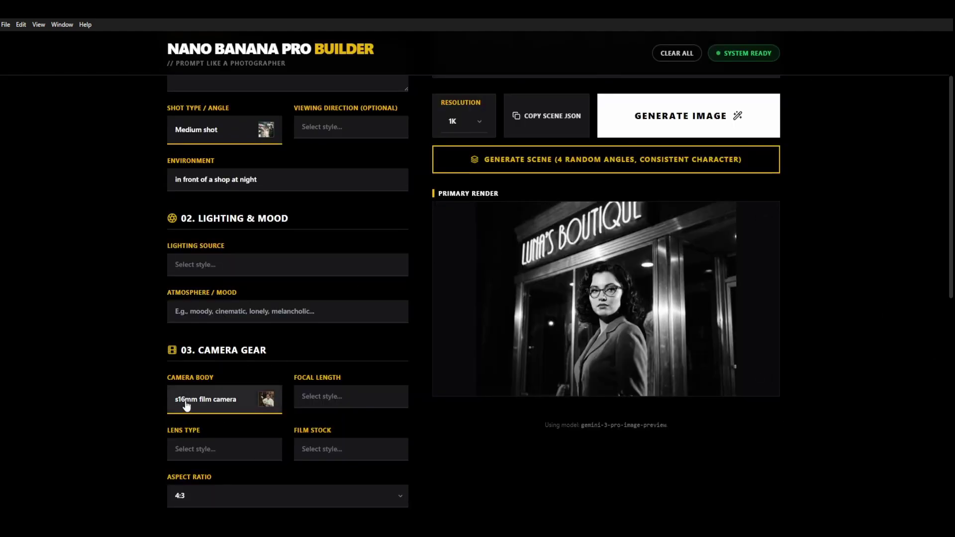
scroll(755, 298, "up", 3)
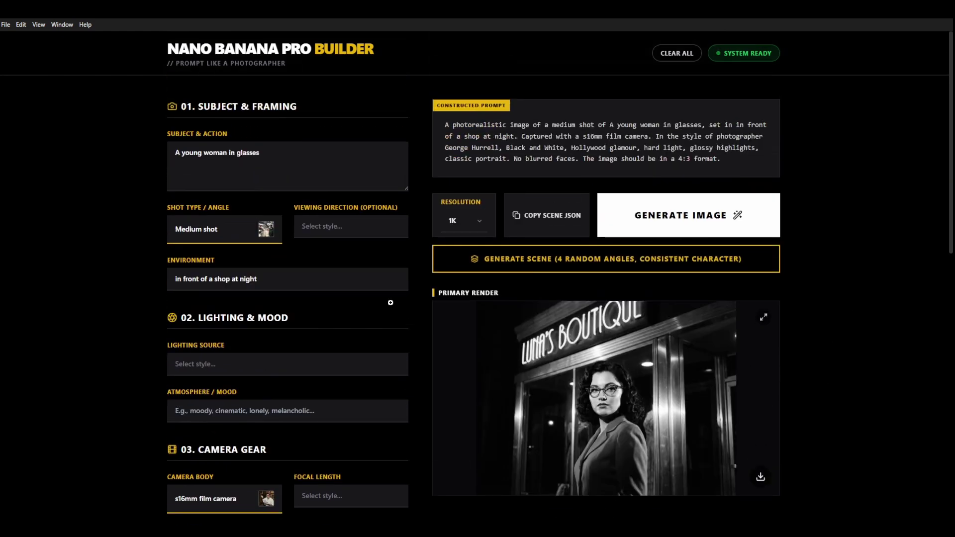
left_click(218, 230)
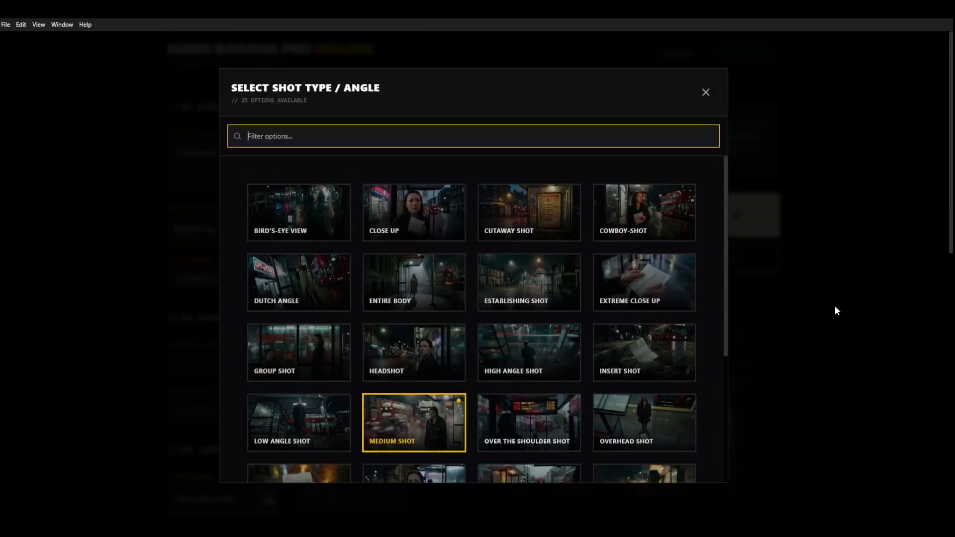
left_click(841, 323)
scroll(349, 266, "down", 3)
left_click(196, 304)
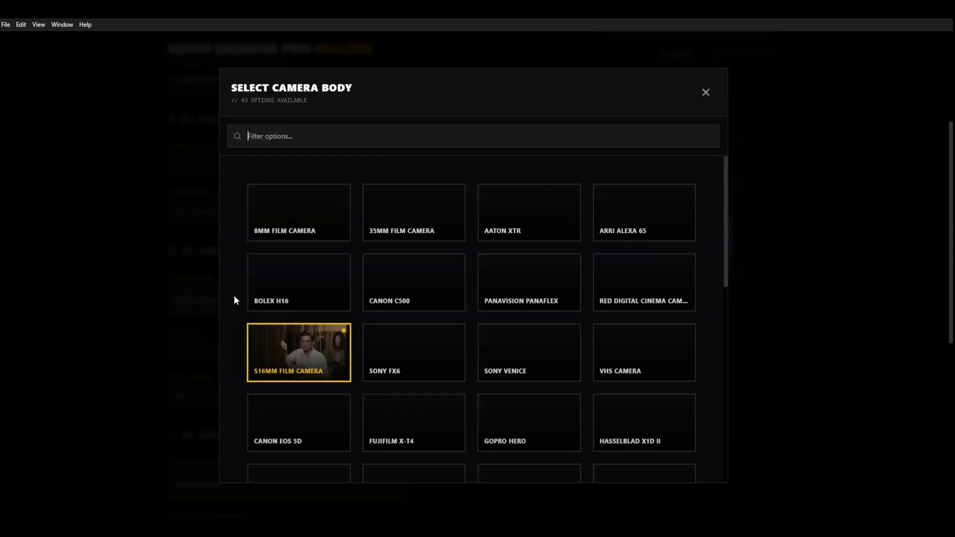
left_click(848, 297)
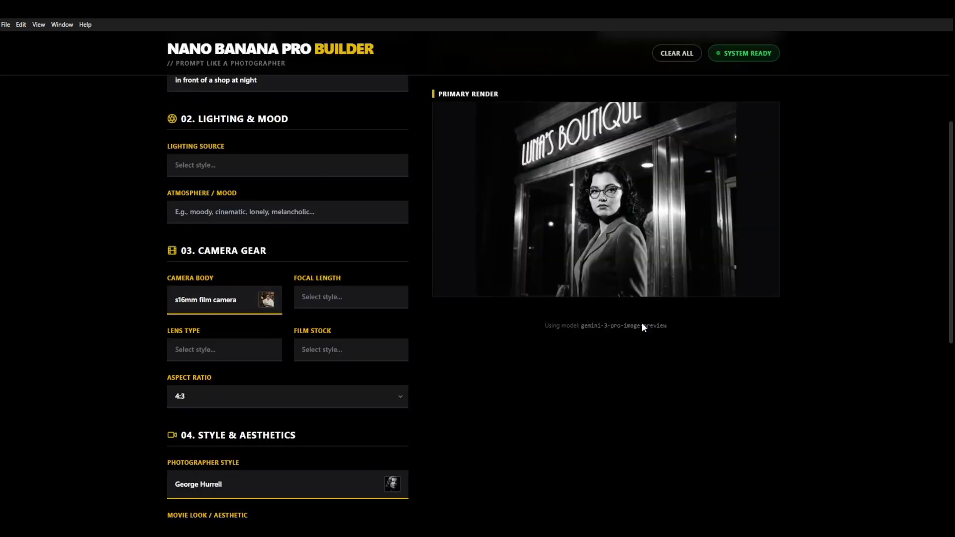
scroll(913, 261, "up", 3)
scroll(616, 135, "up", 2)
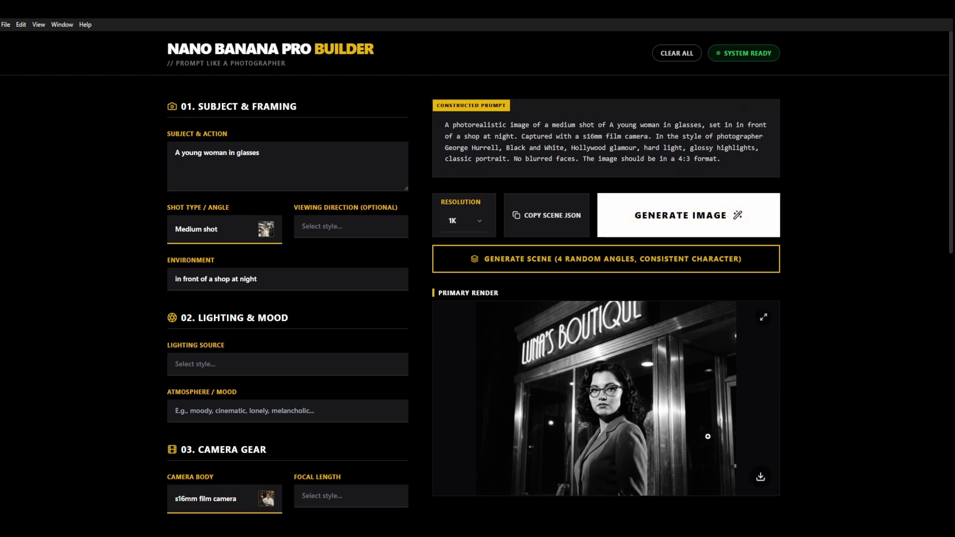
mouse_move(581, 433)
mouse_move(559, 335)
scroll(367, 396, "down", 3)
scroll(386, 401, "up", 3)
scroll(747, 378, "down", 1)
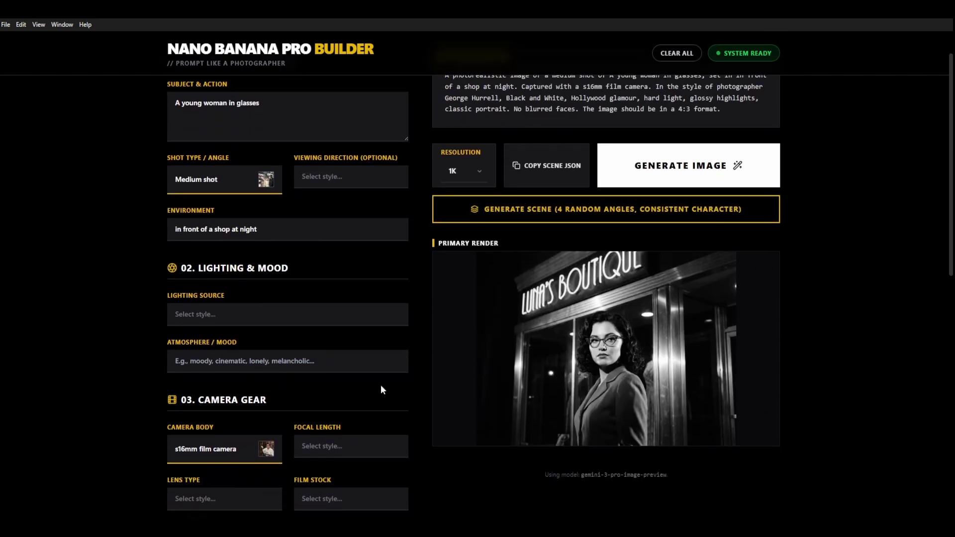
scroll(380, 384, "down", 1)
Step: Render a Top Lighting portrait, then switch the lighting source to Backlighting / Rim Lighting
left_click(230, 267)
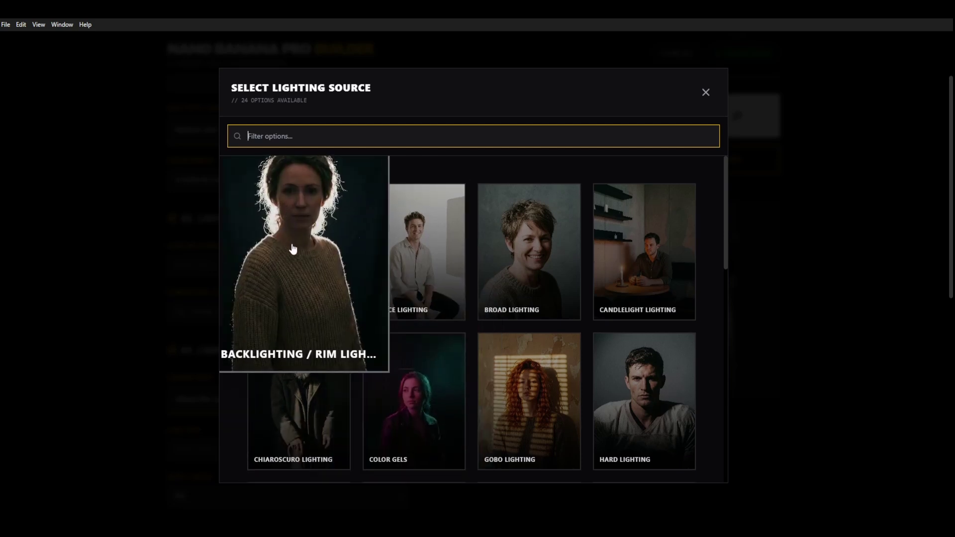
scroll(291, 256, "down", 5)
scroll(281, 395, "down", 4)
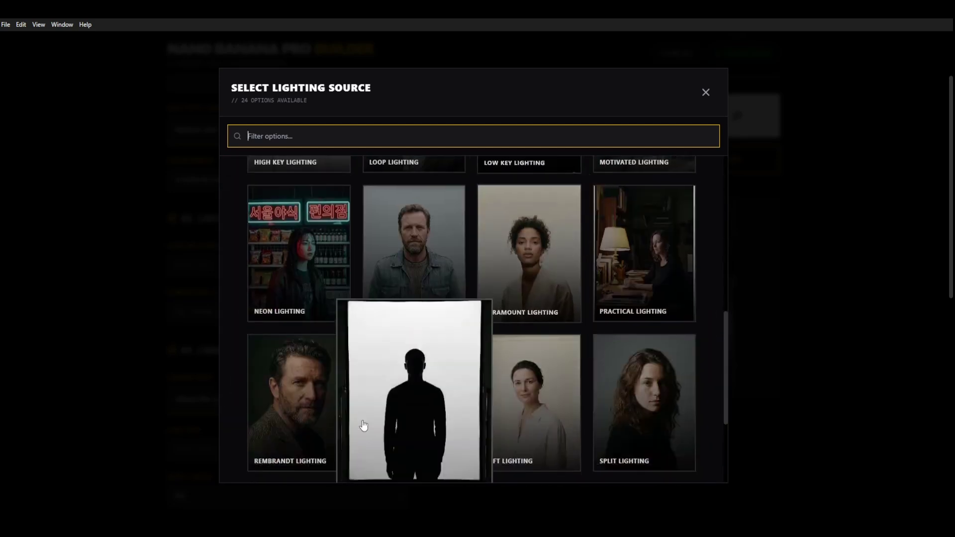
scroll(483, 348, "down", 1)
scroll(482, 348, "down", 2)
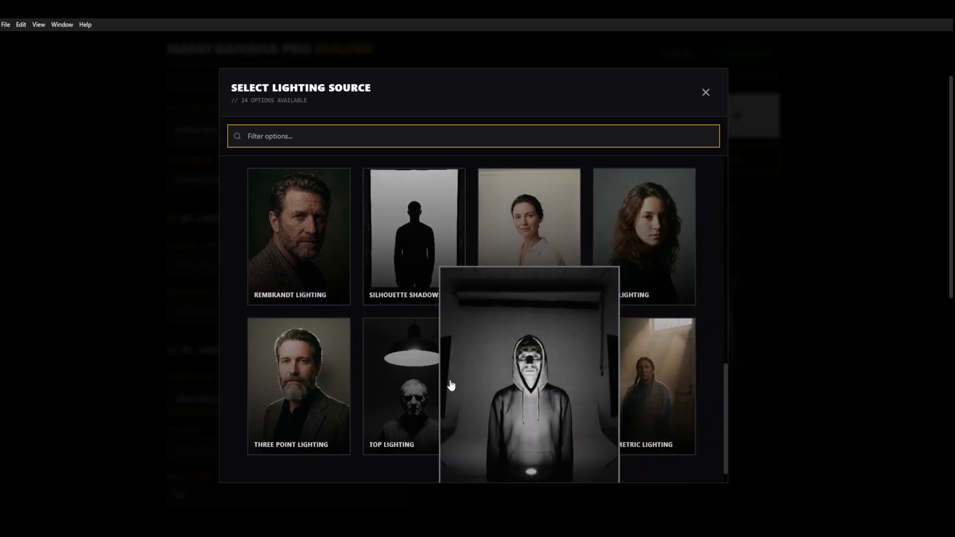
left_click(413, 364)
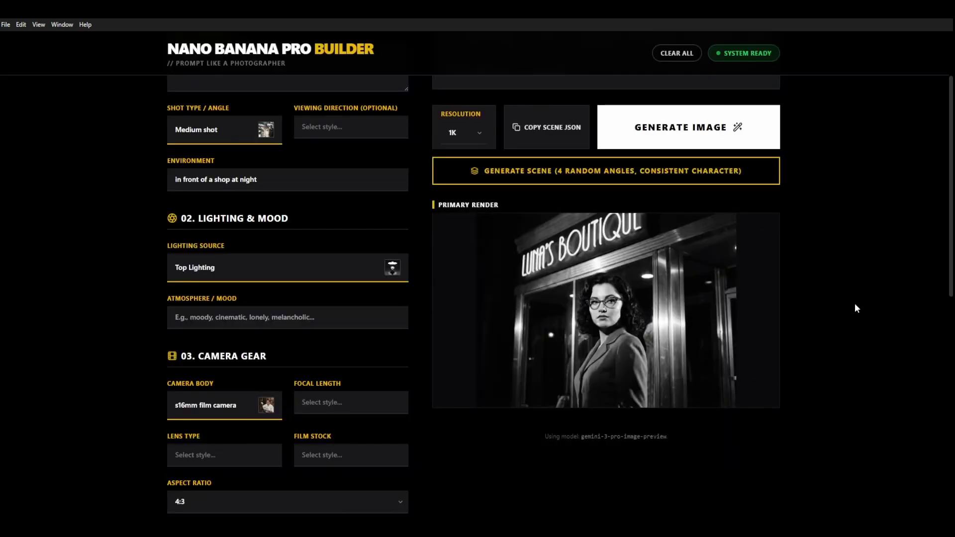
left_click(629, 197)
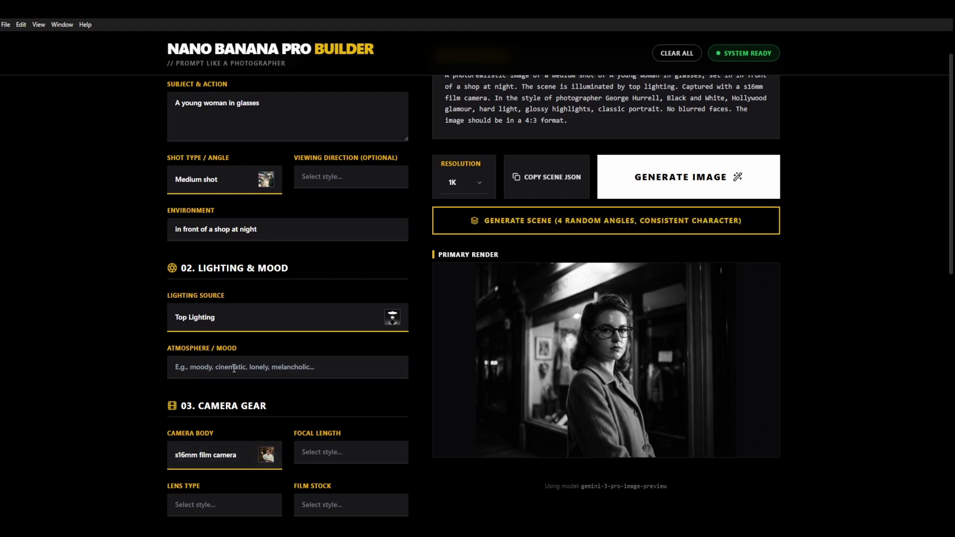
left_click(237, 317)
left_click(291, 253)
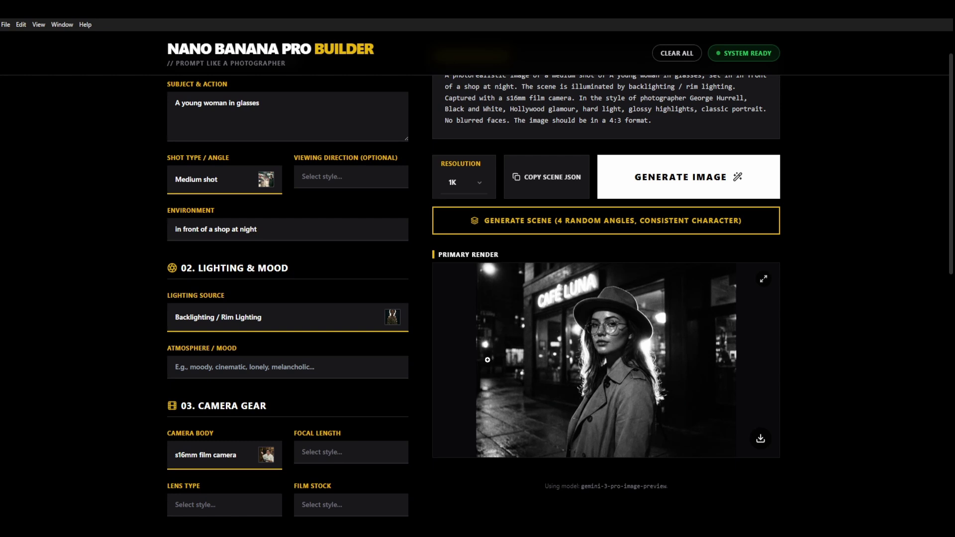
Step: Scroll down to the 05. Elements Tool cards and back up to the prompt fields
scroll(430, 365, "down", 3)
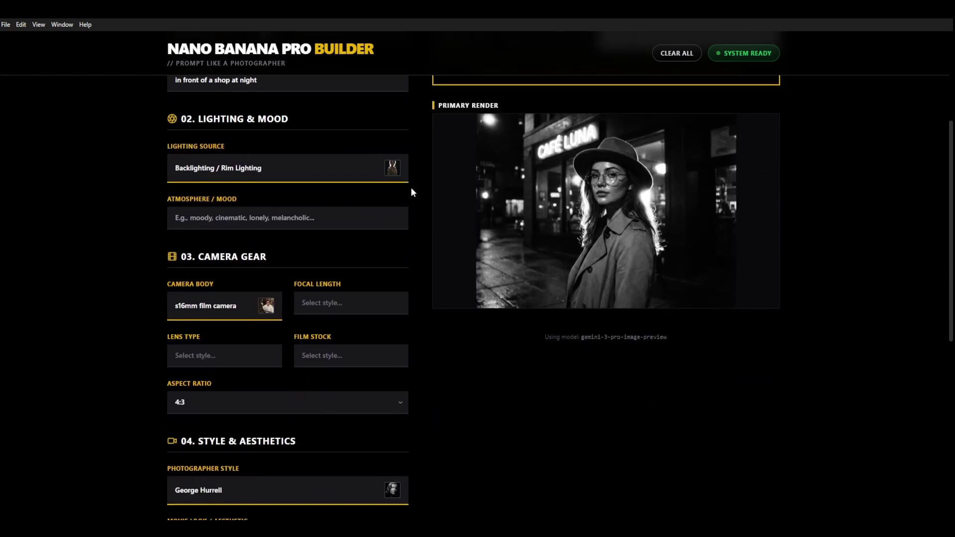
scroll(427, 208, "down", 8)
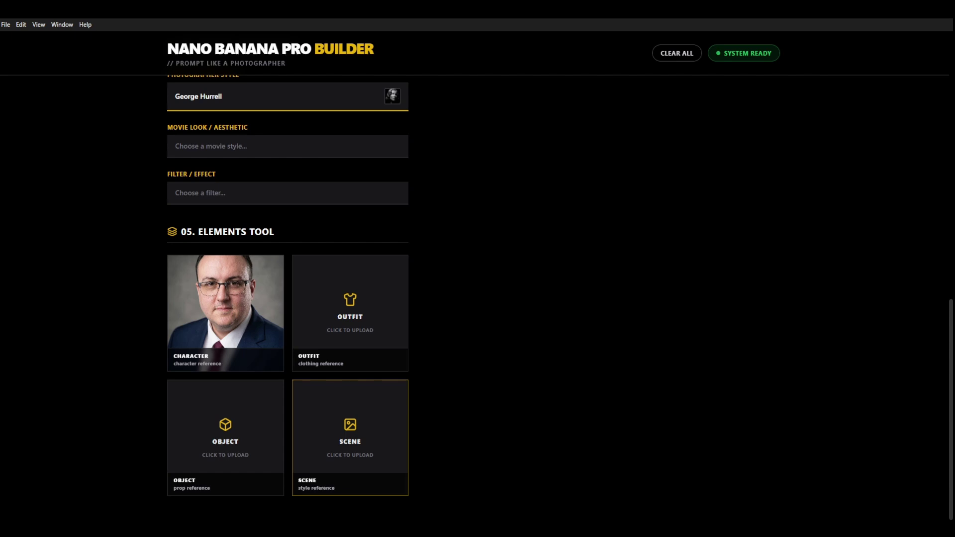
scroll(460, 347, "up", 6)
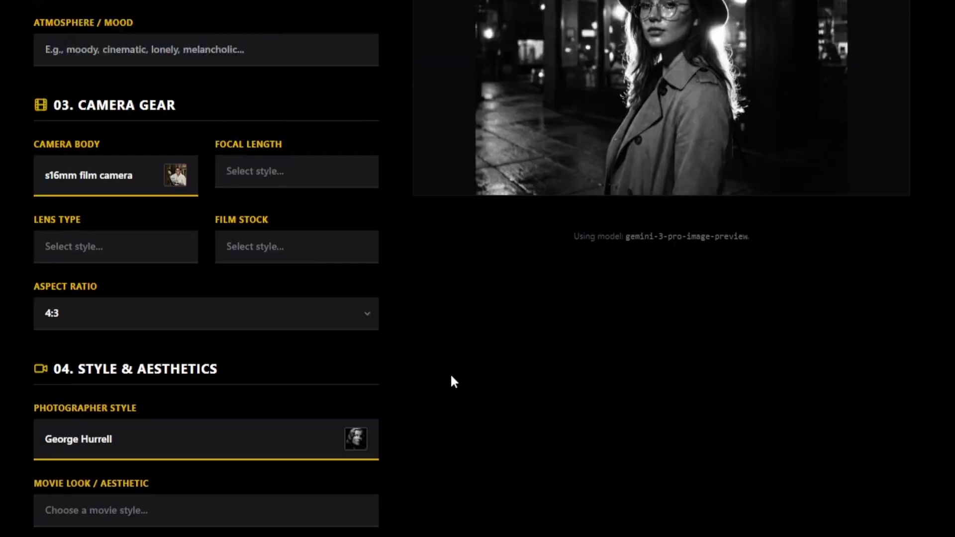
scroll(453, 381, "up", 8)
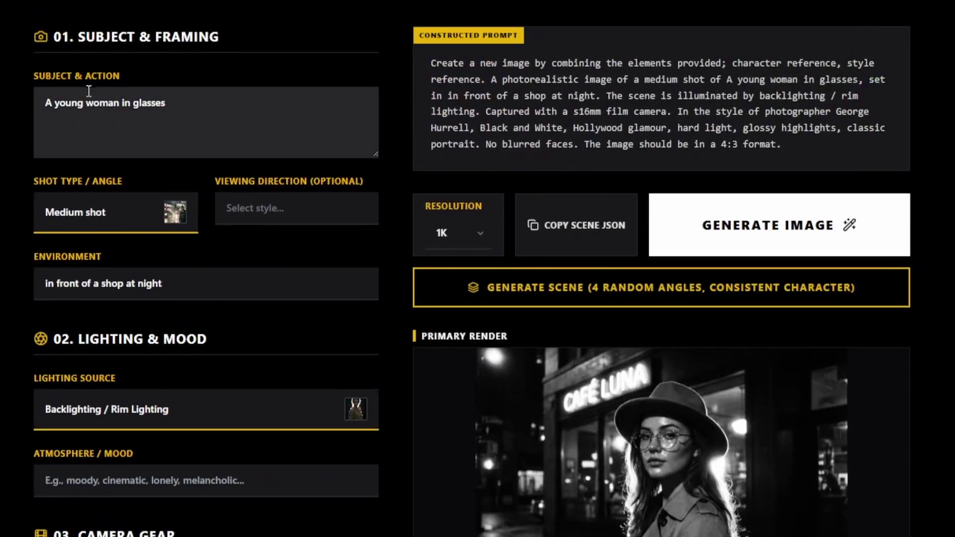
Step: Replace the subject with a man in a suit outside a motel at night and render it
triple_click(177, 103)
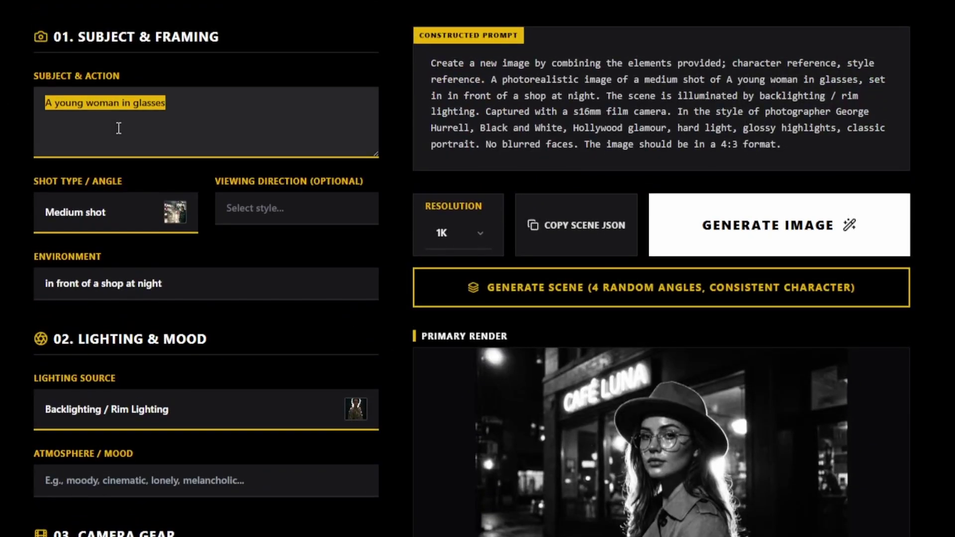
type("A")
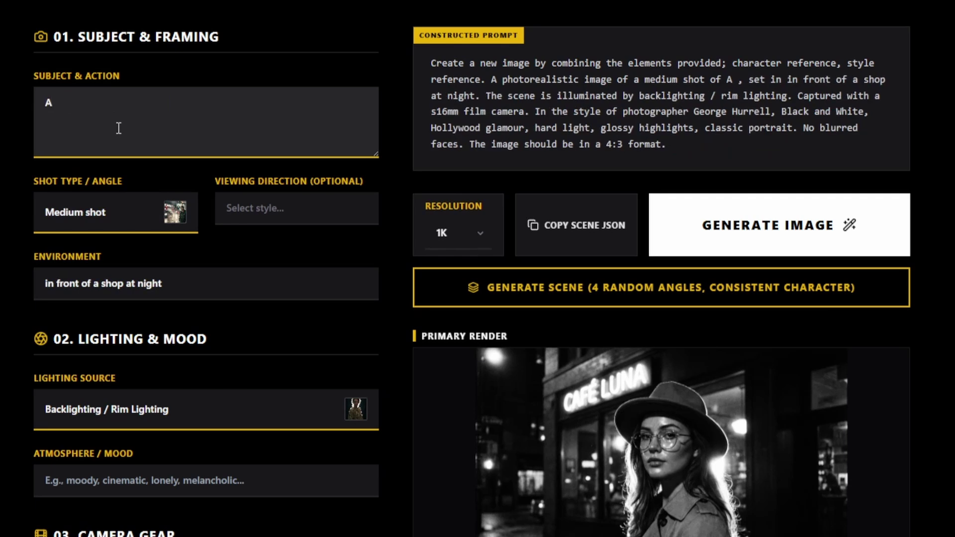
type("man in a suit")
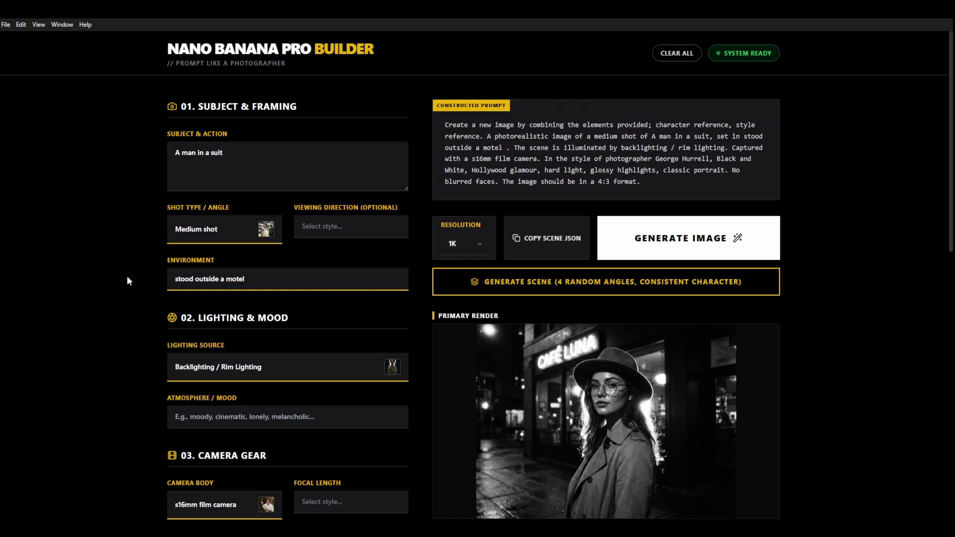
type("at ni")
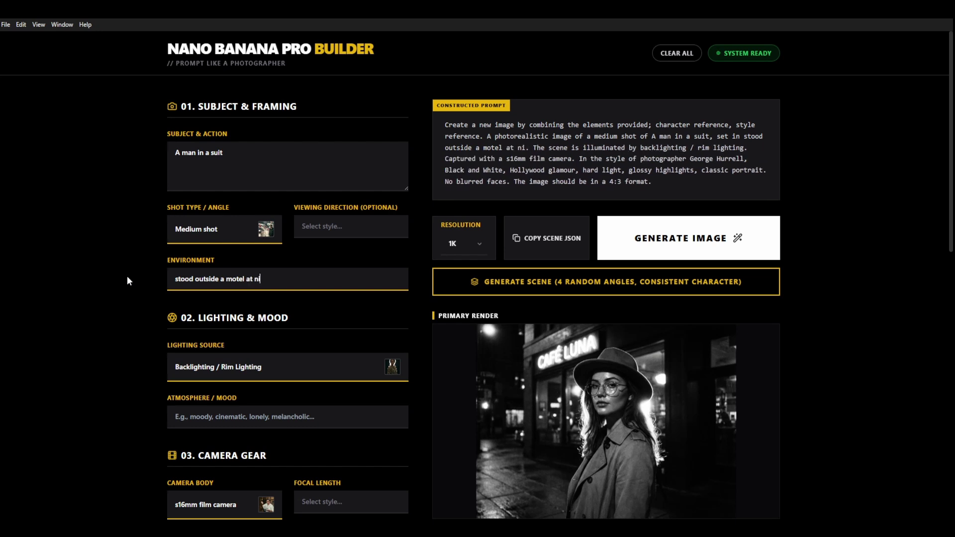
type("ght")
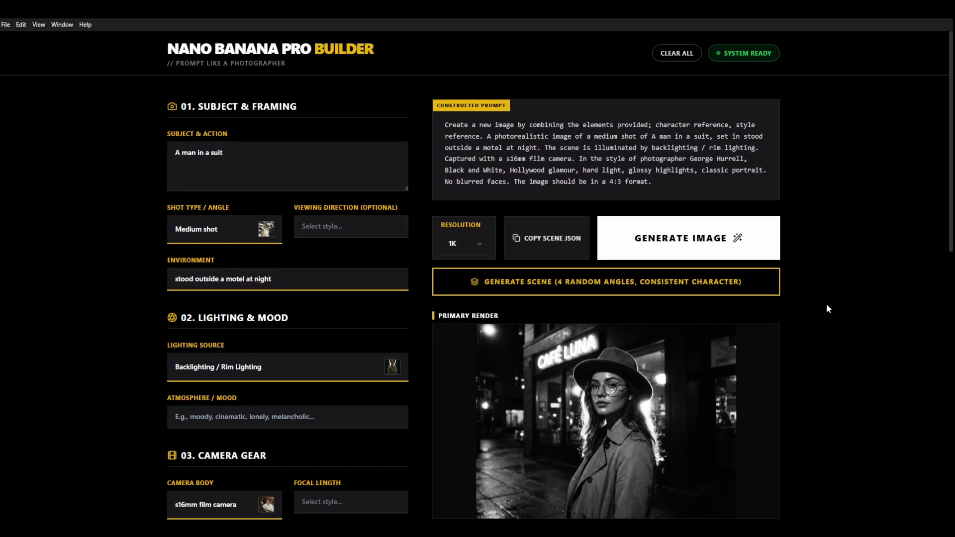
left_click(737, 239)
scroll(861, 311, "down", 2)
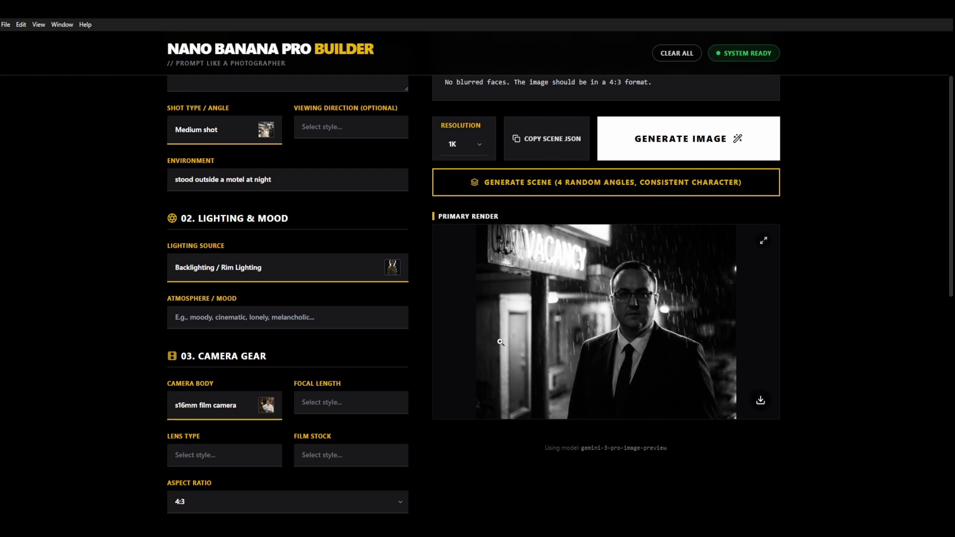
Step: Switch the lighting source to Gobo Lighting and regenerate the motel portrait
left_click(225, 276)
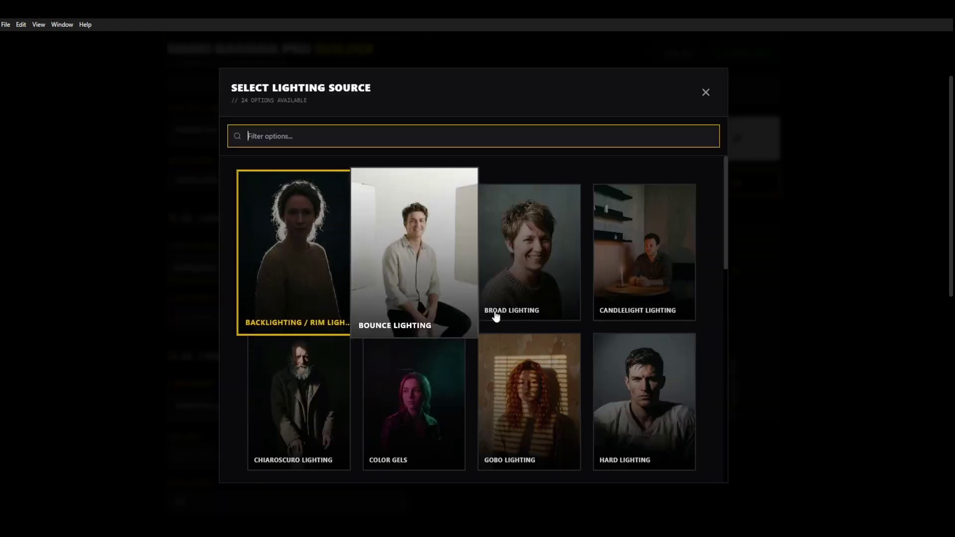
scroll(497, 388, "down", 3)
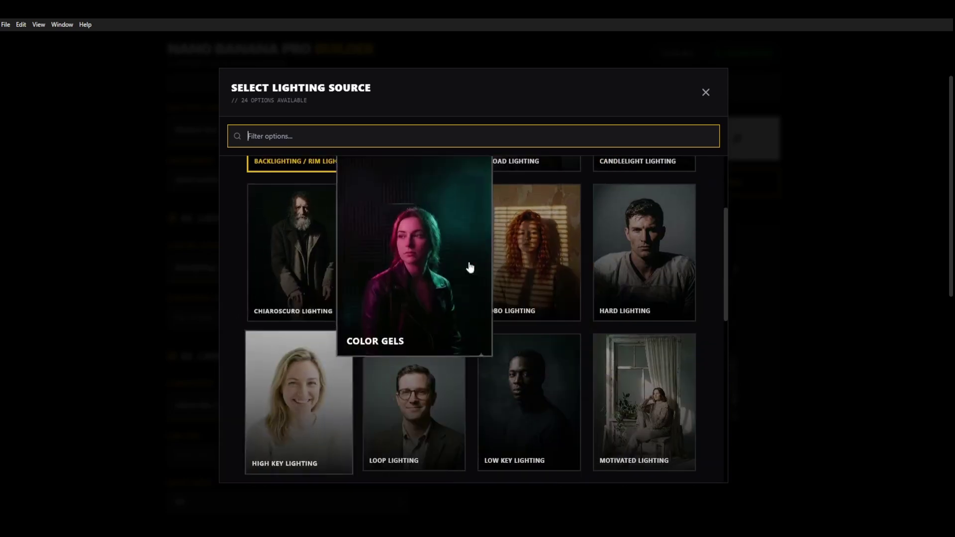
left_click(526, 266)
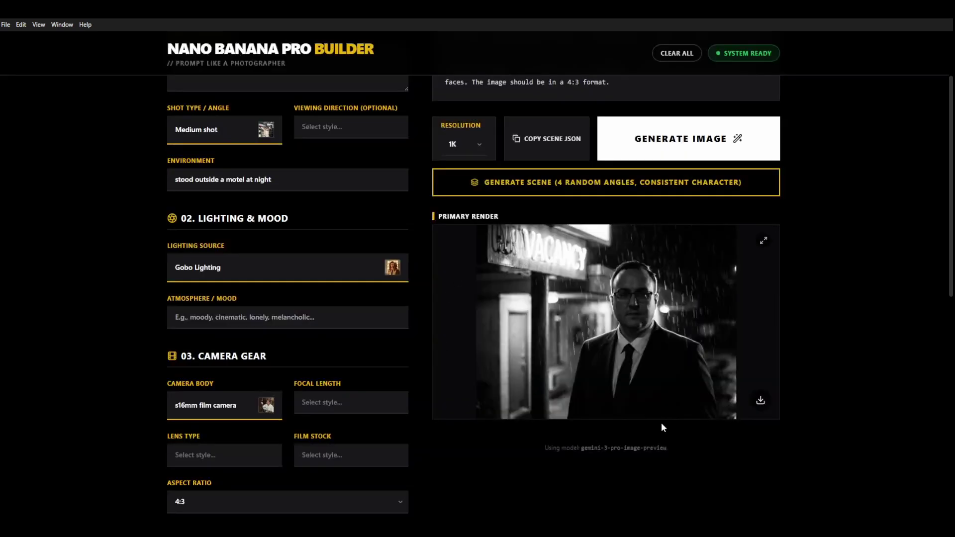
left_click(675, 144)
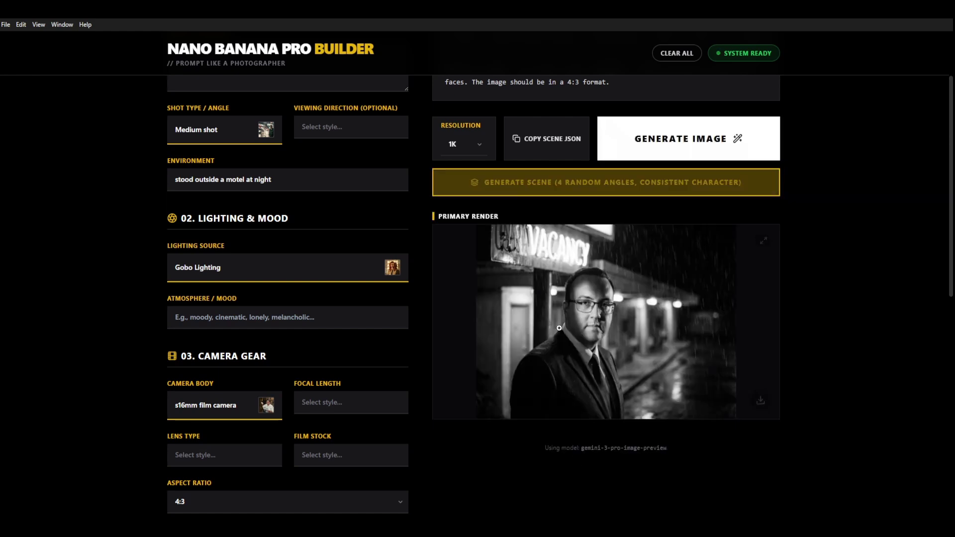
Step: View the new rainy motel render full size, then close it
mouse_move(562, 292)
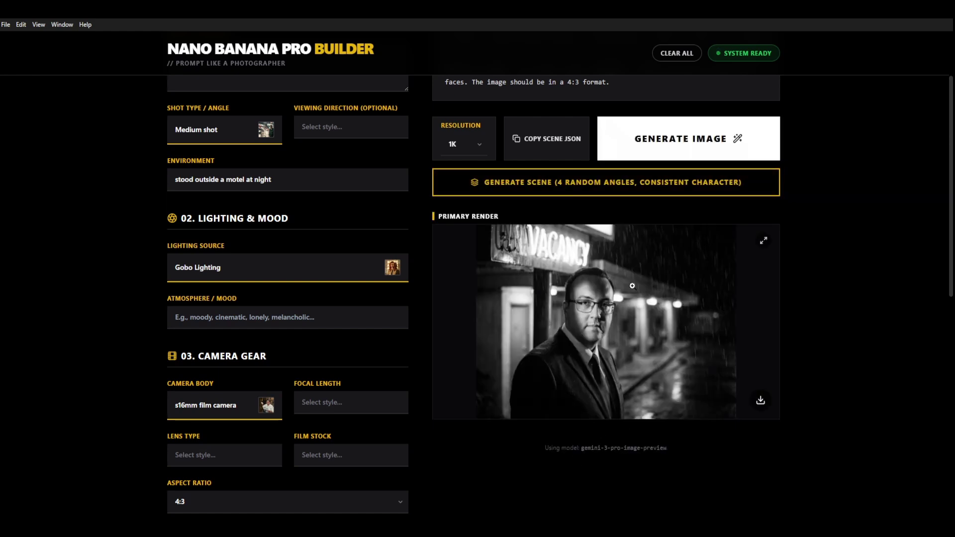
left_click(594, 328)
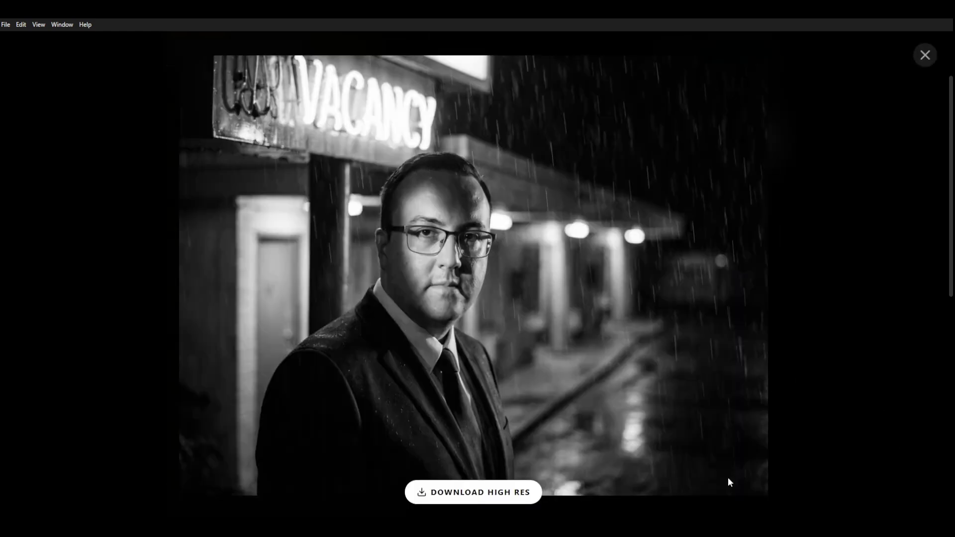
left_click(862, 314)
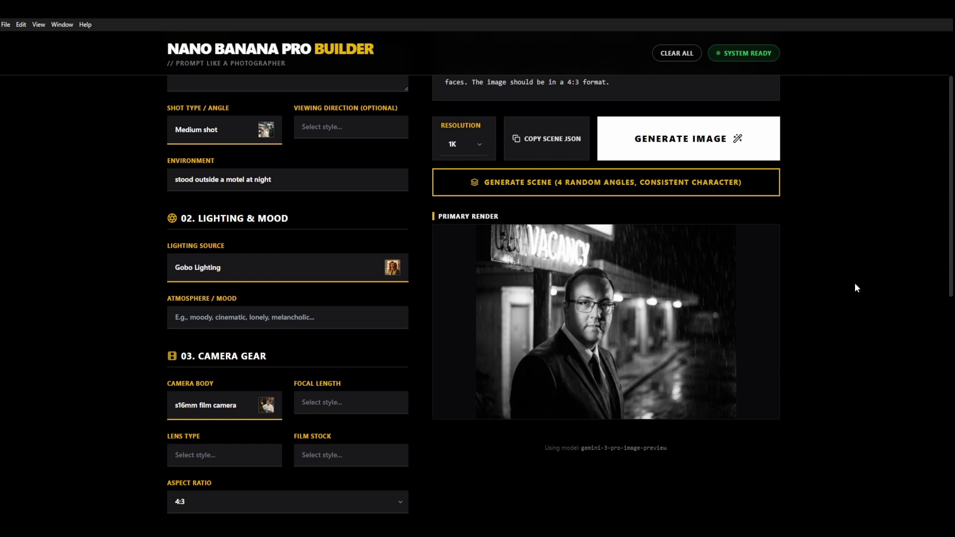
scroll(856, 287, "up", 2)
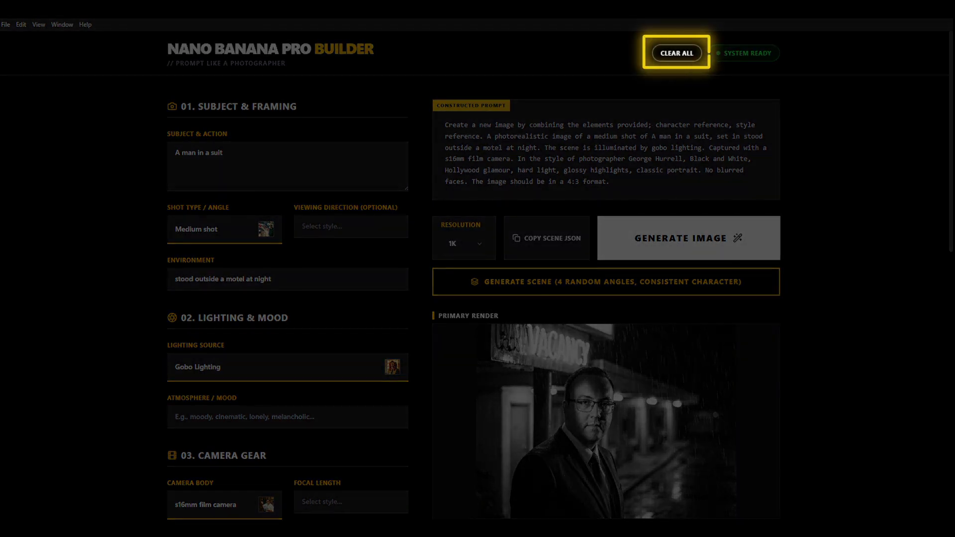
Step: Clear every field and the render with CLEAR ALL, then scroll through the Elements Tool
left_click(677, 53)
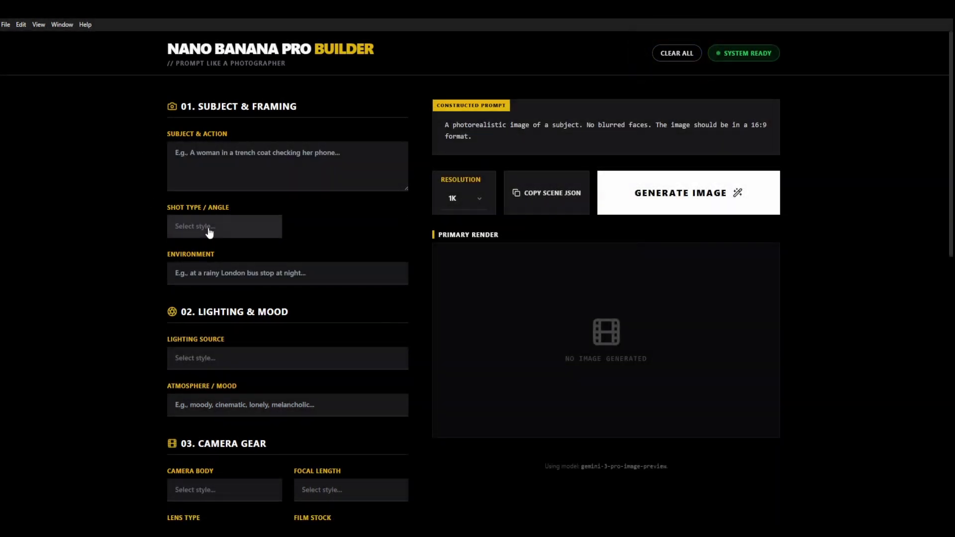
scroll(520, 327, "down", 10)
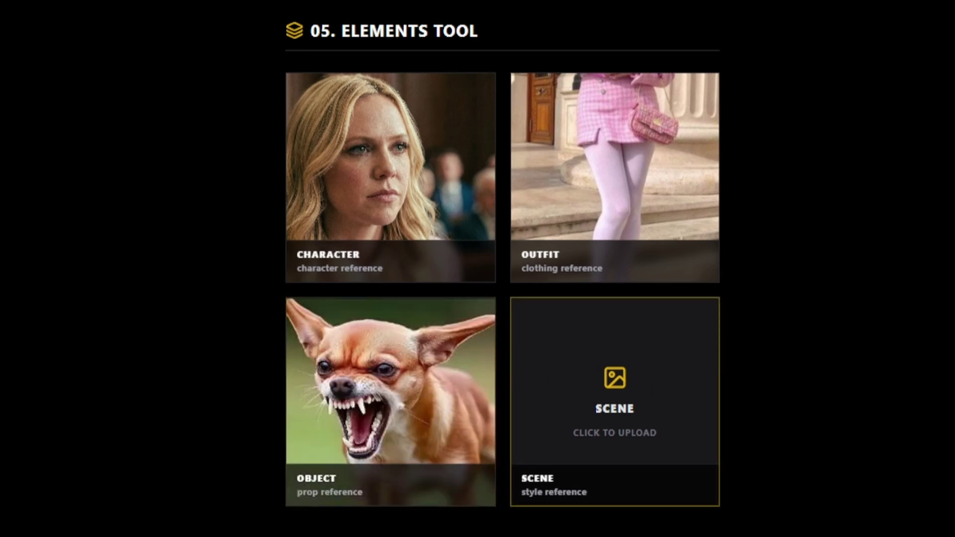
scroll(503, 269, "up", 15)
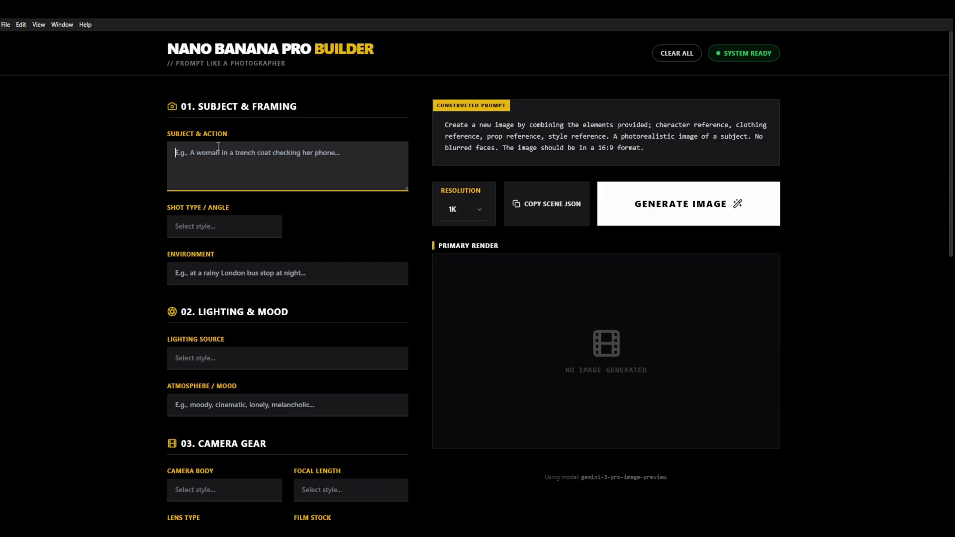
Step: Paste in the pink-dressed attorney subject and the busy courtroom environment
type("A woman dressed in pink, acting as an attorney defending her client")
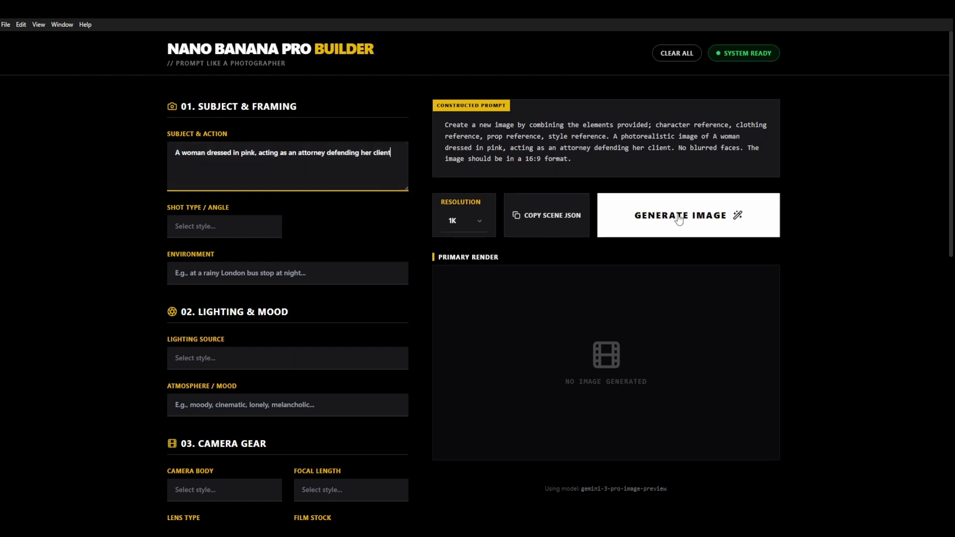
left_click(191, 277)
type("full busy court room")
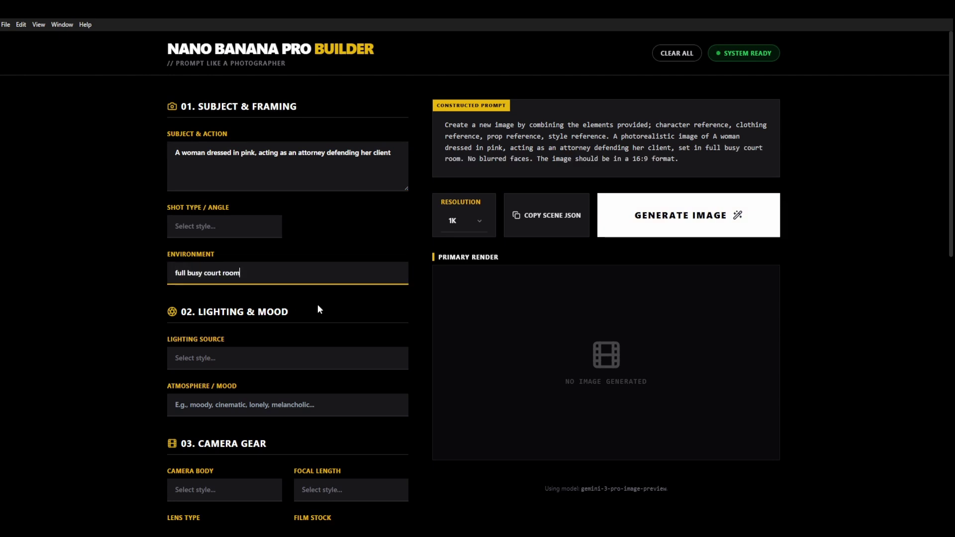
scroll(133, 351, "down", 2)
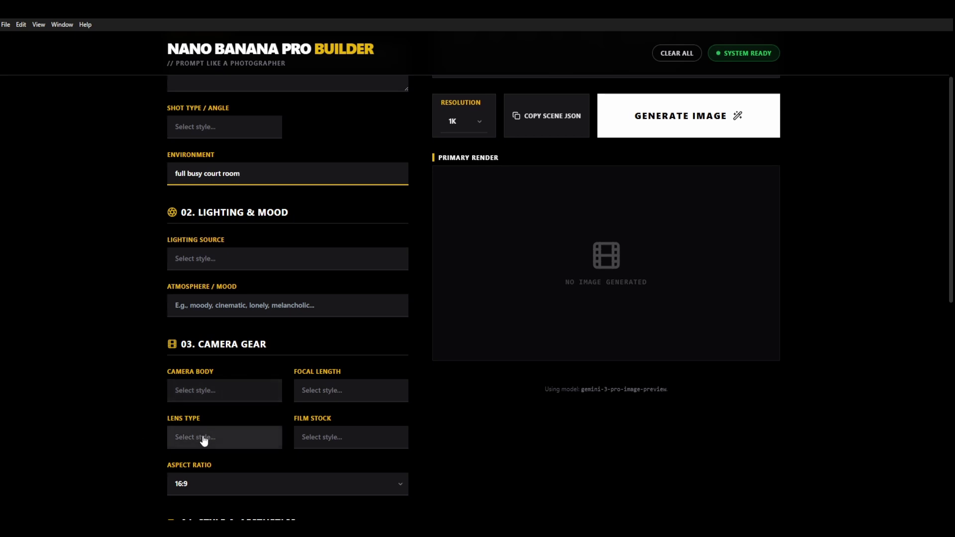
Step: Set the camera body to S16mm Film Camera with a 200mm Super Telephoto lens
left_click(219, 391)
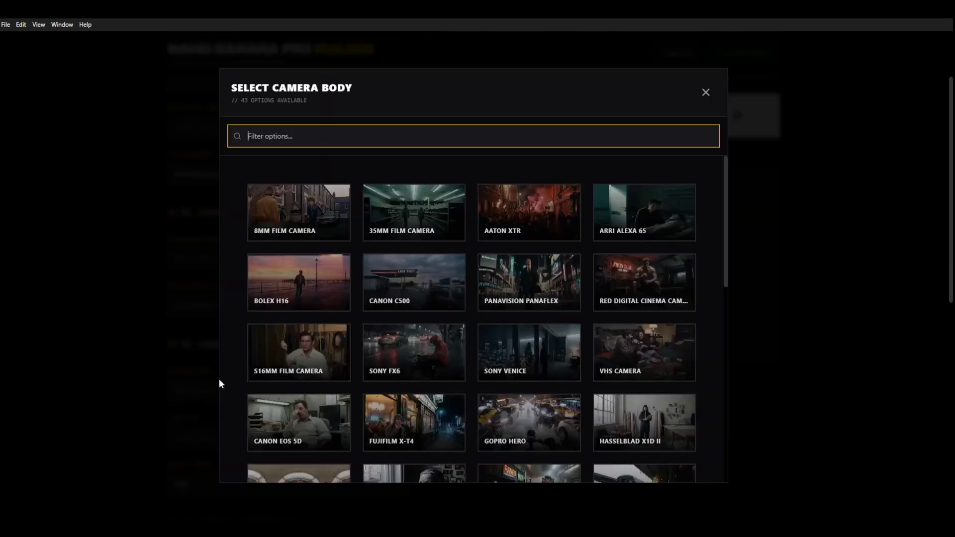
left_click(294, 393)
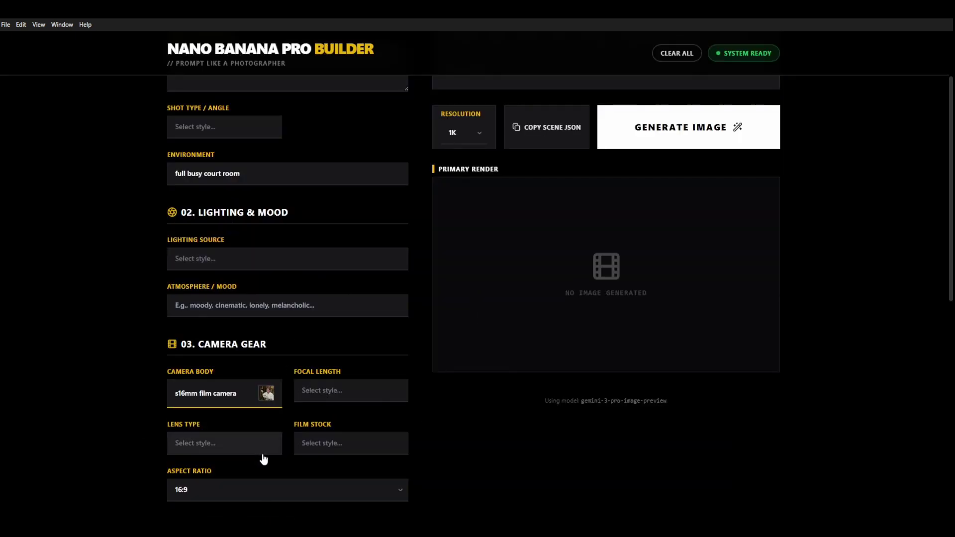
left_click(352, 390)
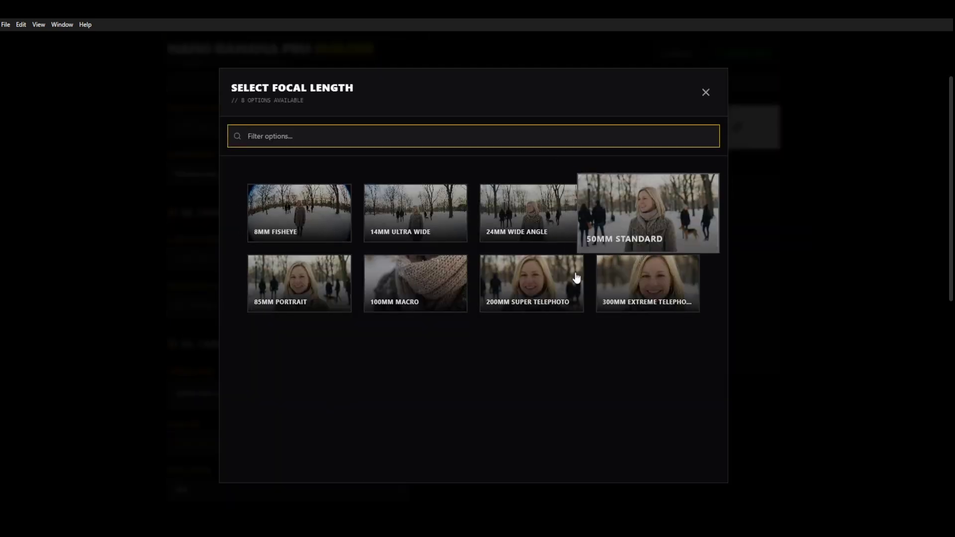
left_click(519, 287)
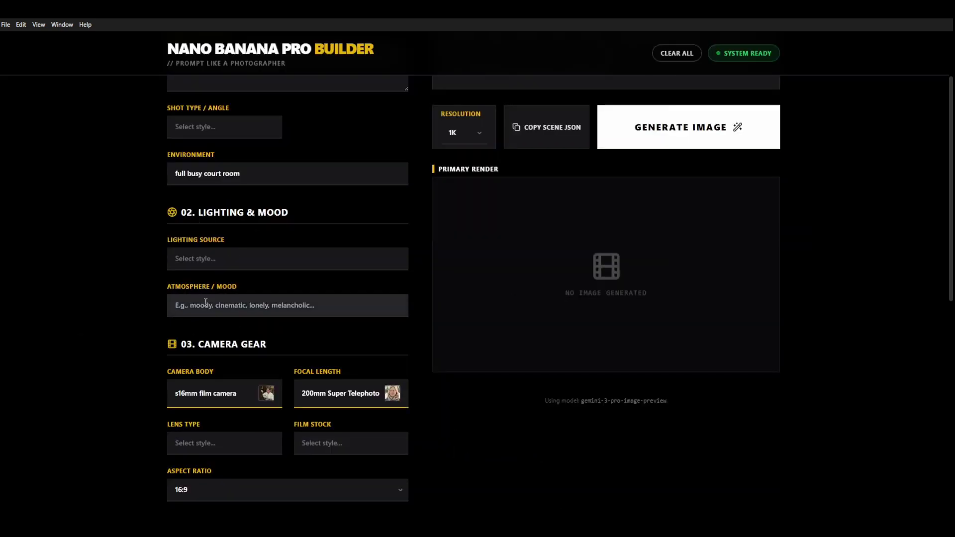
Step: Append ', shallow depth of field' to the Environment description
scroll(347, 290, "up", 1)
left_click(272, 215)
scroll(260, 228, "up", 1)
type(", shallow")
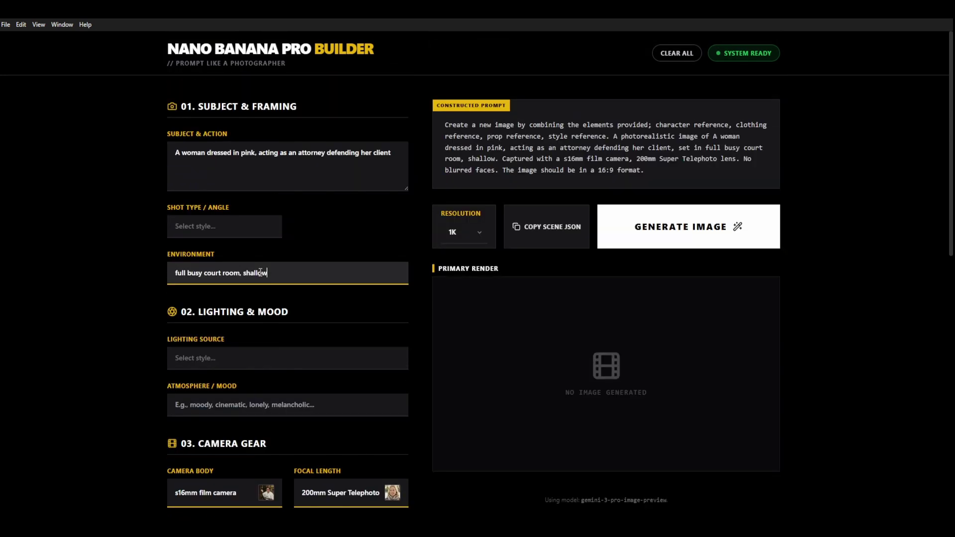
type(" dept")
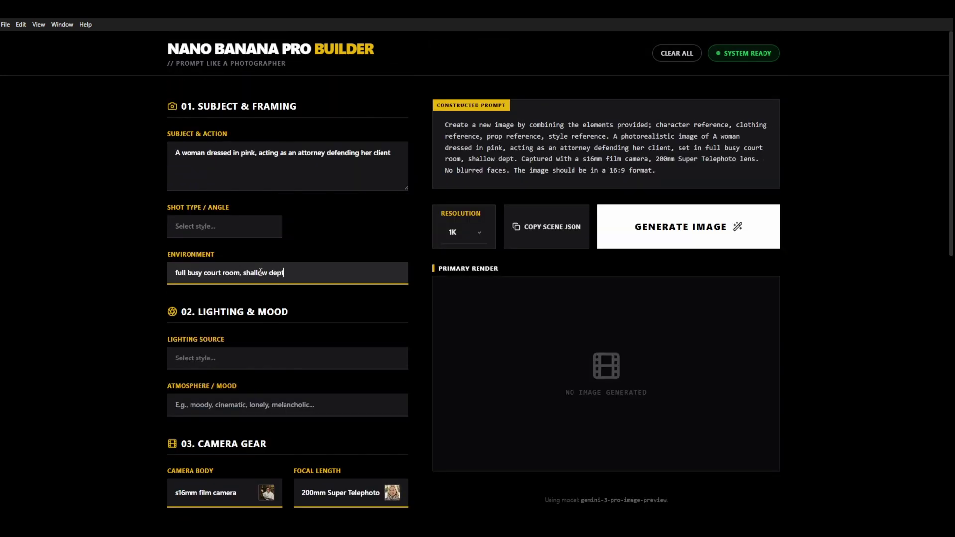
type("hjof ")
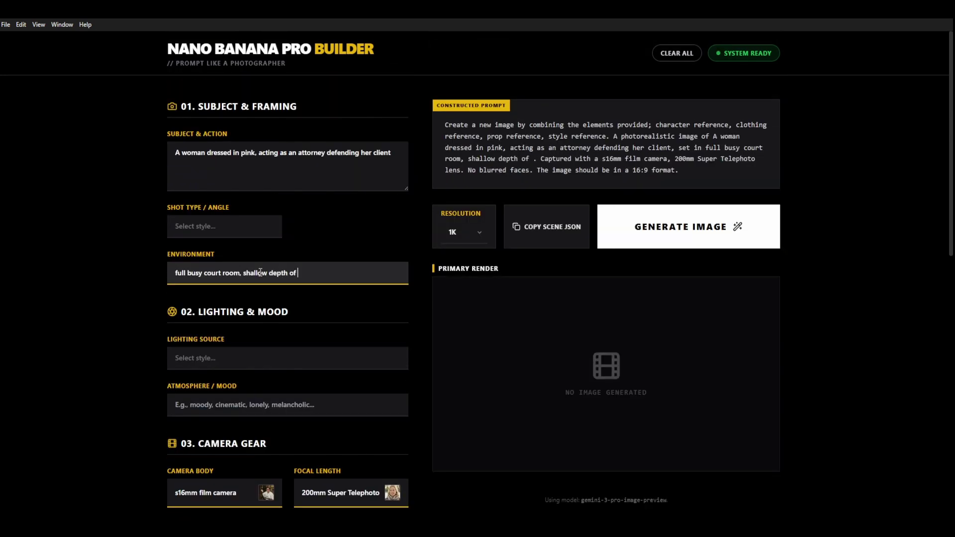
type("field")
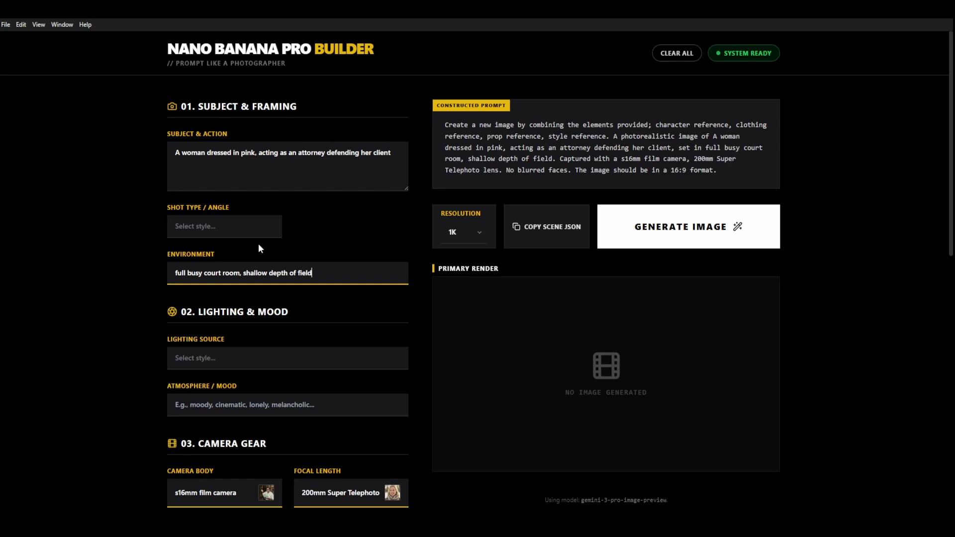
Step: Set the shot type to Three Quarter Body and the output resolution to 2K
left_click(265, 227)
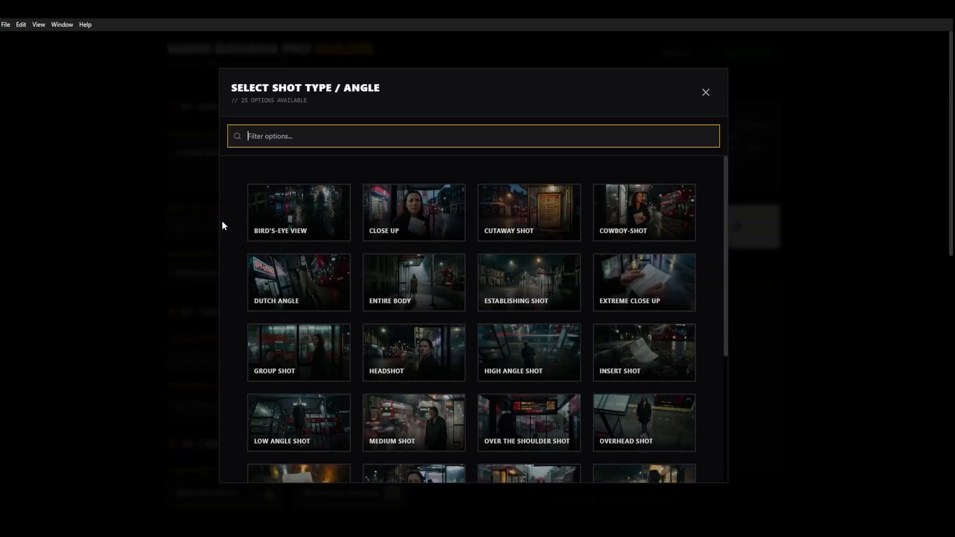
mouse_move(522, 208)
scroll(539, 363, "down", 3)
scroll(263, 304, "down", 2)
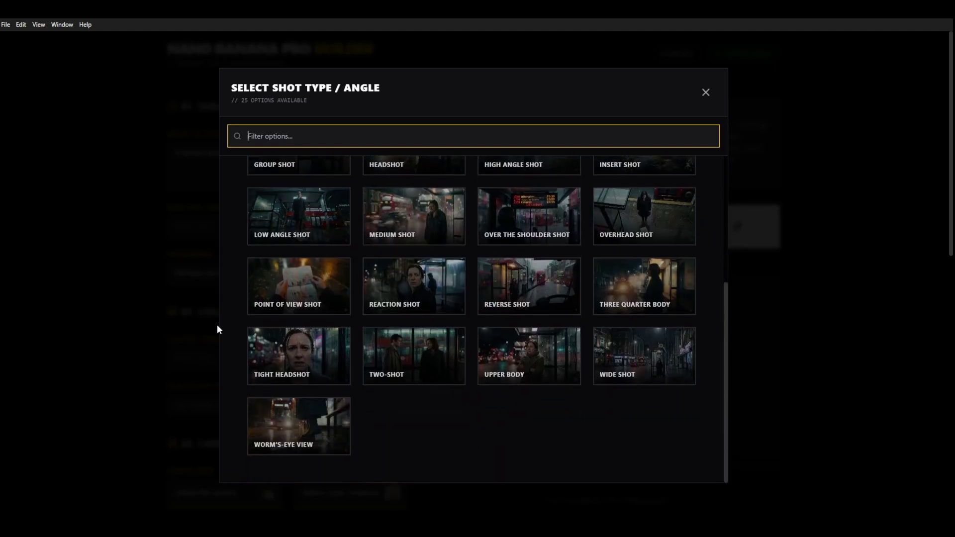
mouse_move(503, 343)
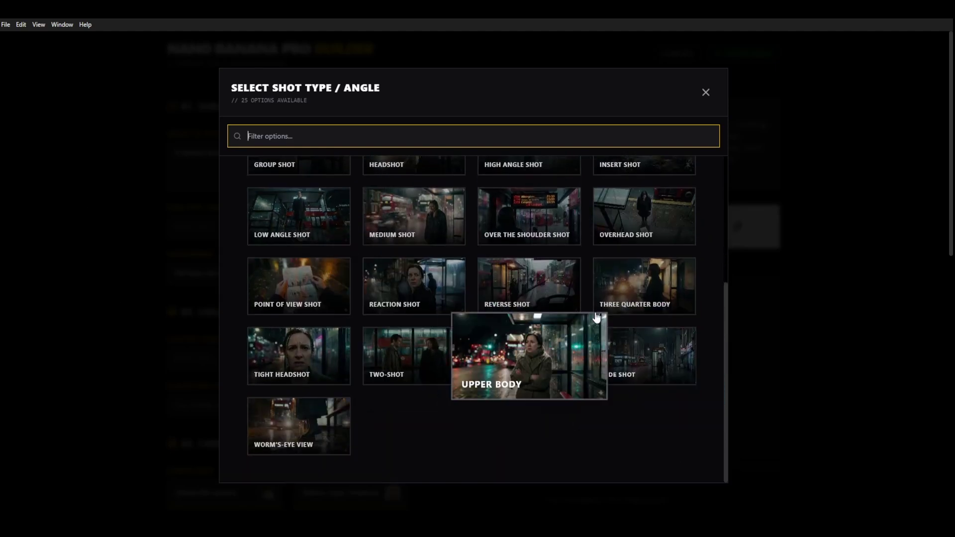
left_click(644, 286)
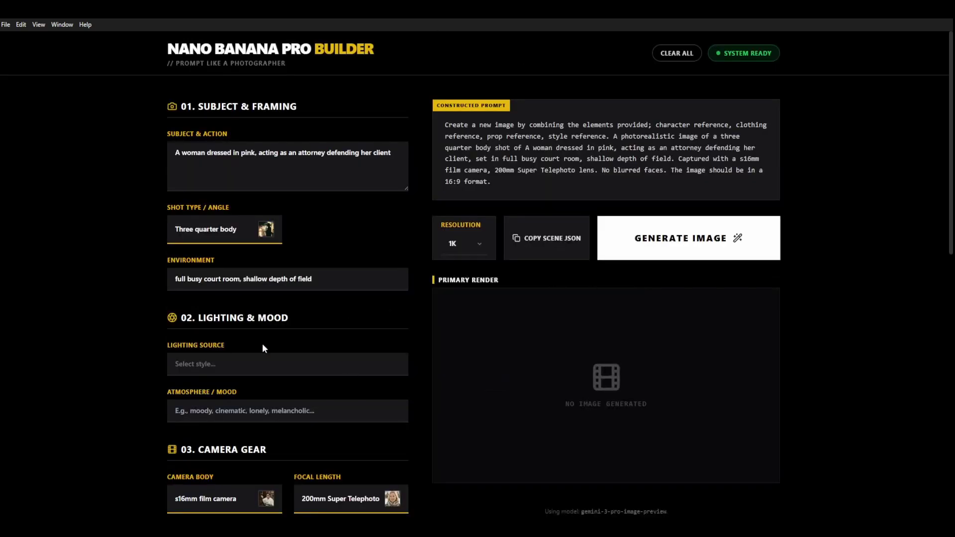
left_click(473, 251)
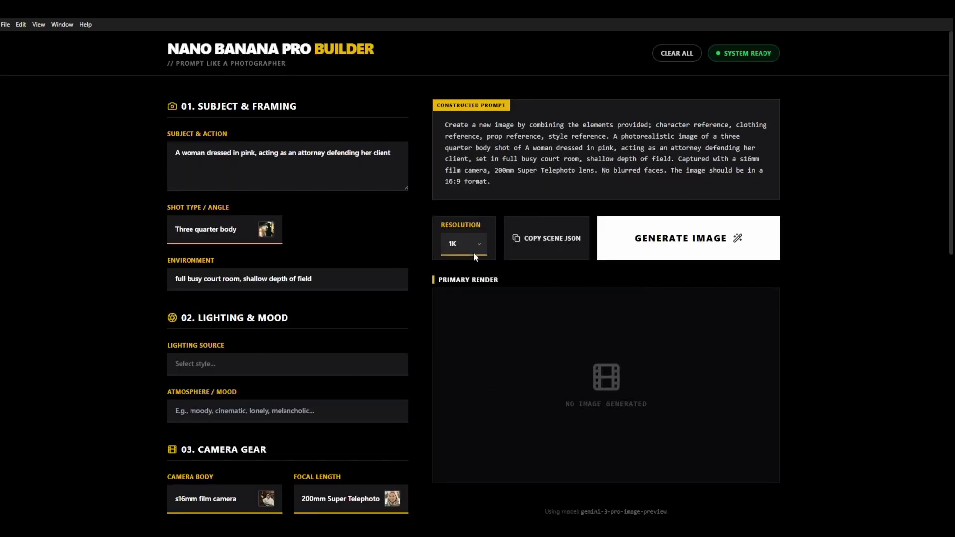
left_click(450, 292)
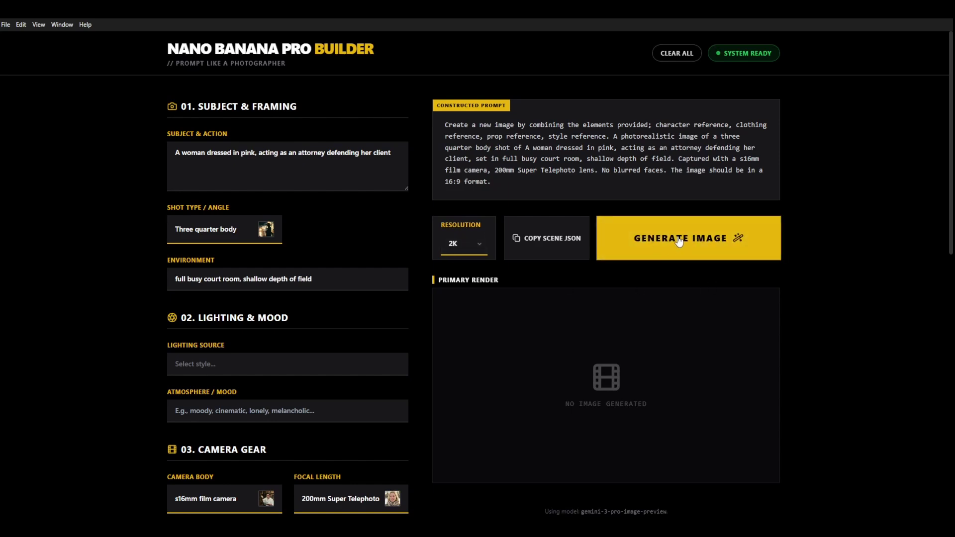
Step: Render the courtroom image and open the result full-size
left_click(653, 246)
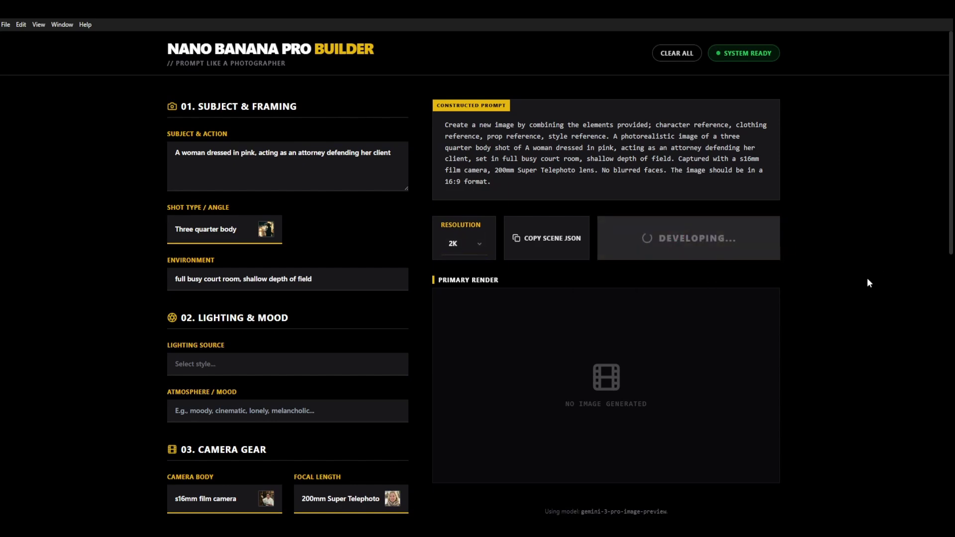
scroll(878, 273, "down", 3)
left_click(616, 250)
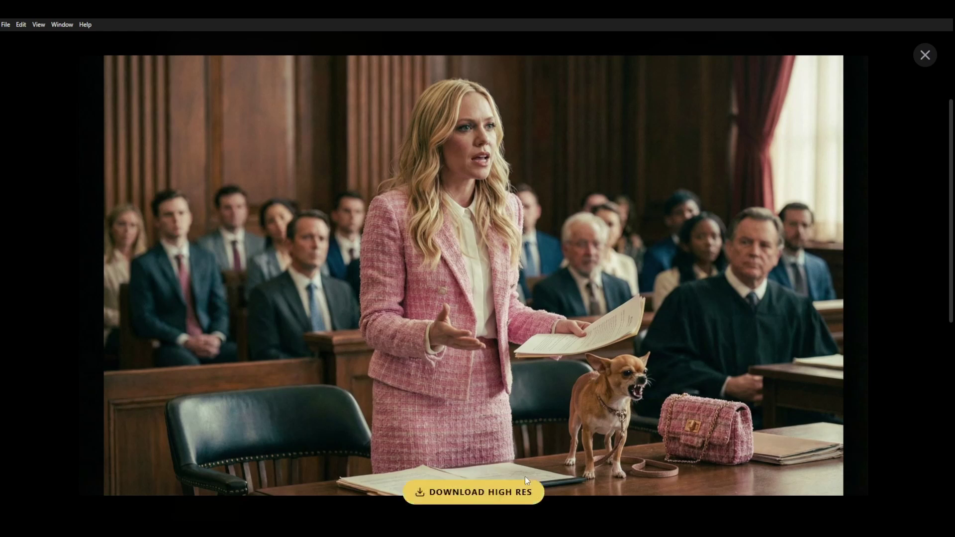
Step: Generate four random camera angles of the courtroom scene with the same character
left_click(918, 55)
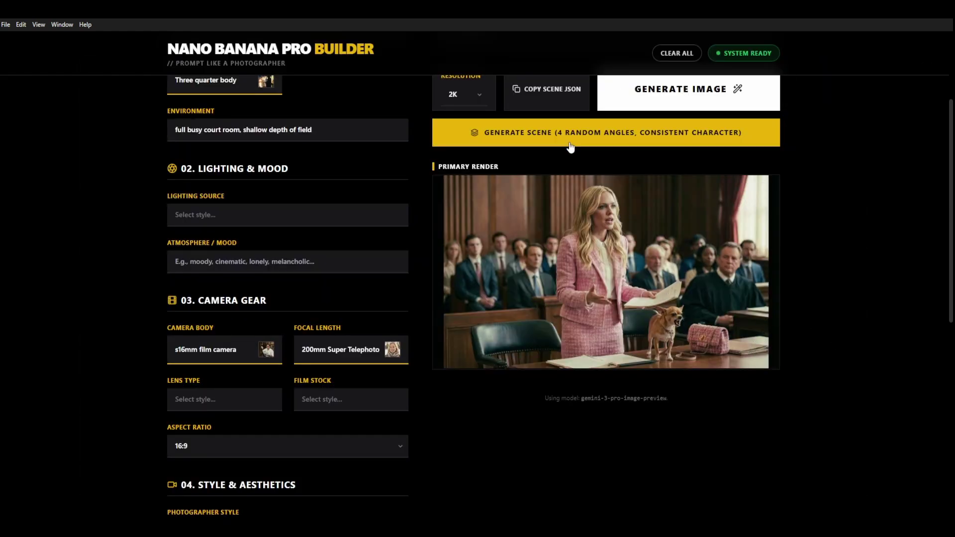
left_click(617, 140)
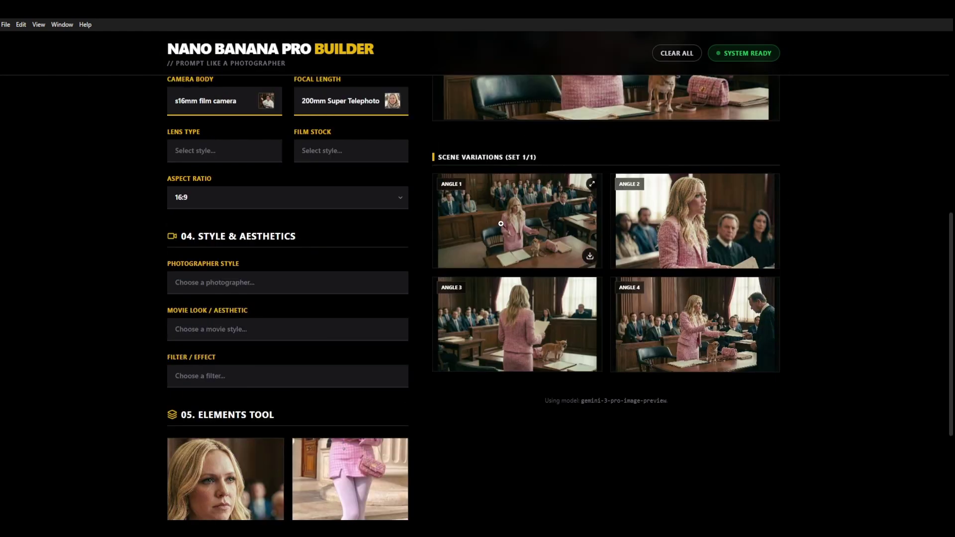
left_click(501, 224)
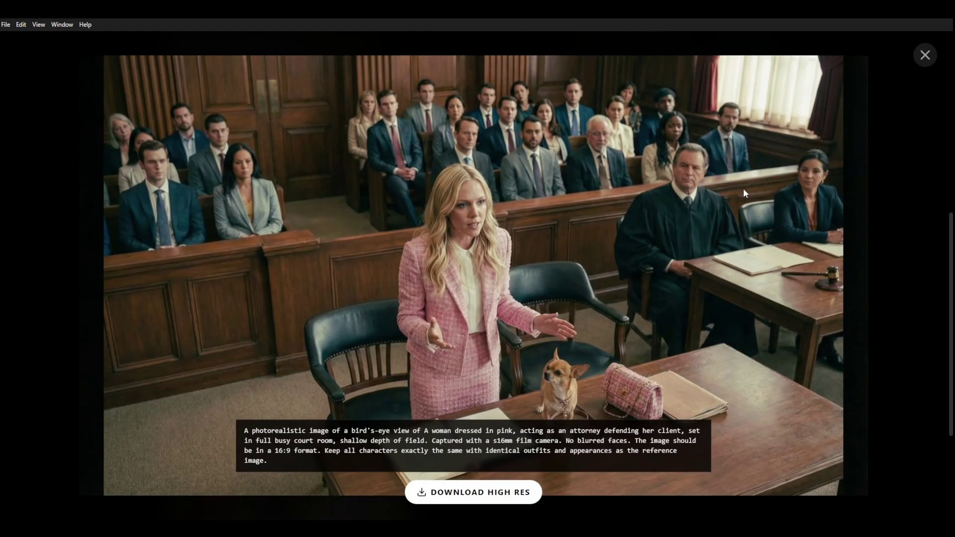
Step: Browse the close-up, reverse and establishing shot variations, then close the viewer
left_click(870, 255)
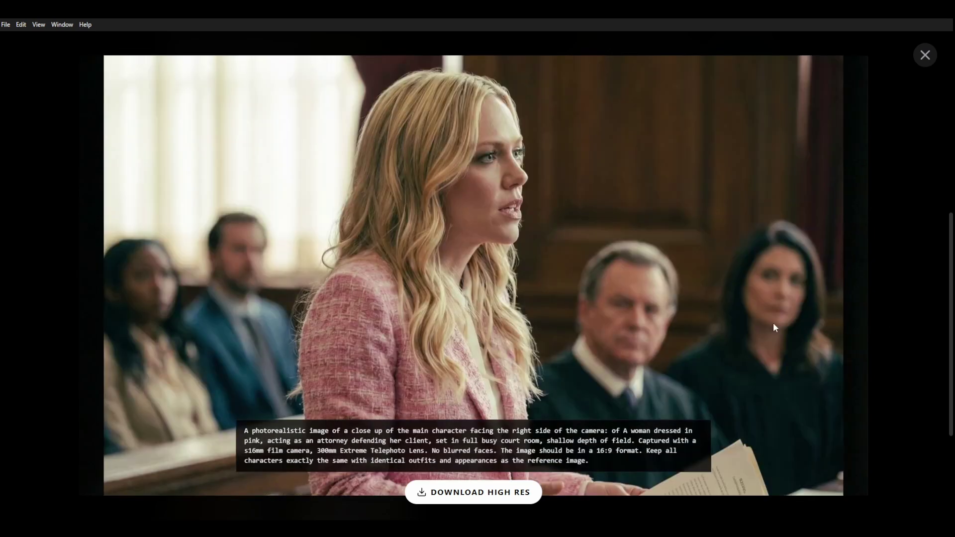
left_click(854, 301)
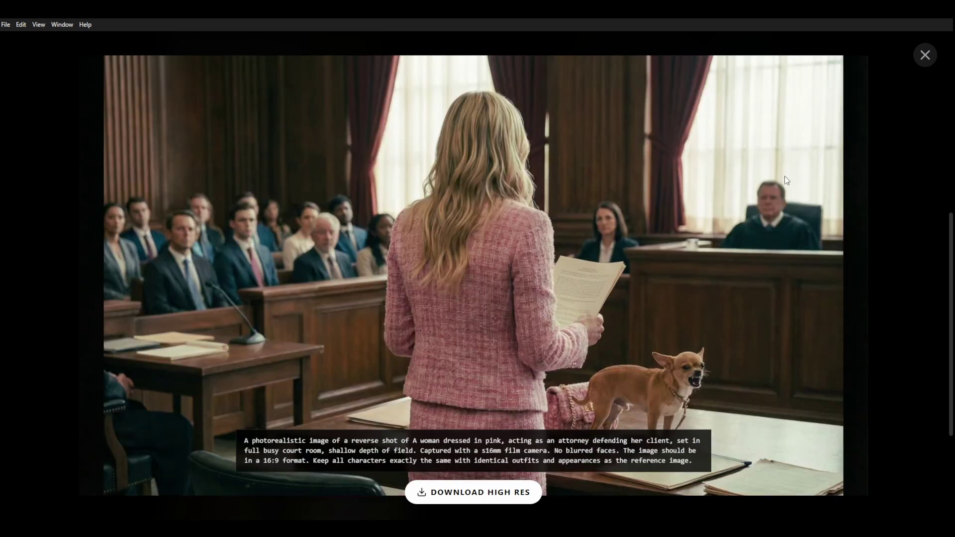
left_click(886, 330)
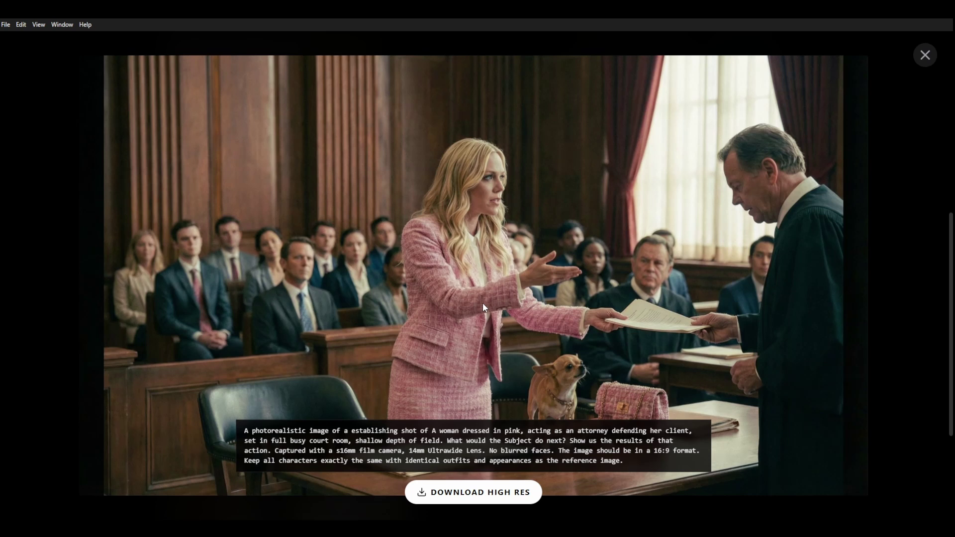
left_click(897, 236)
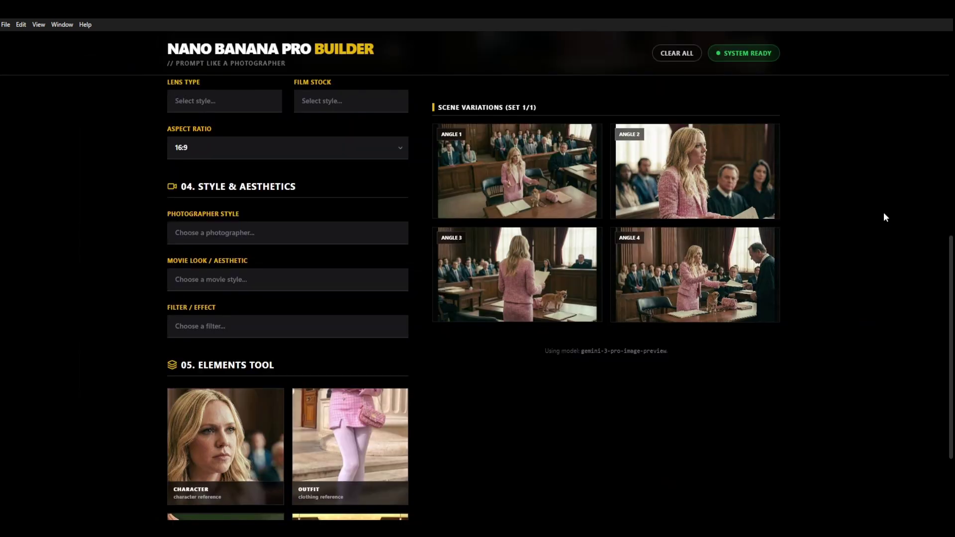
scroll(881, 217, "down", 3)
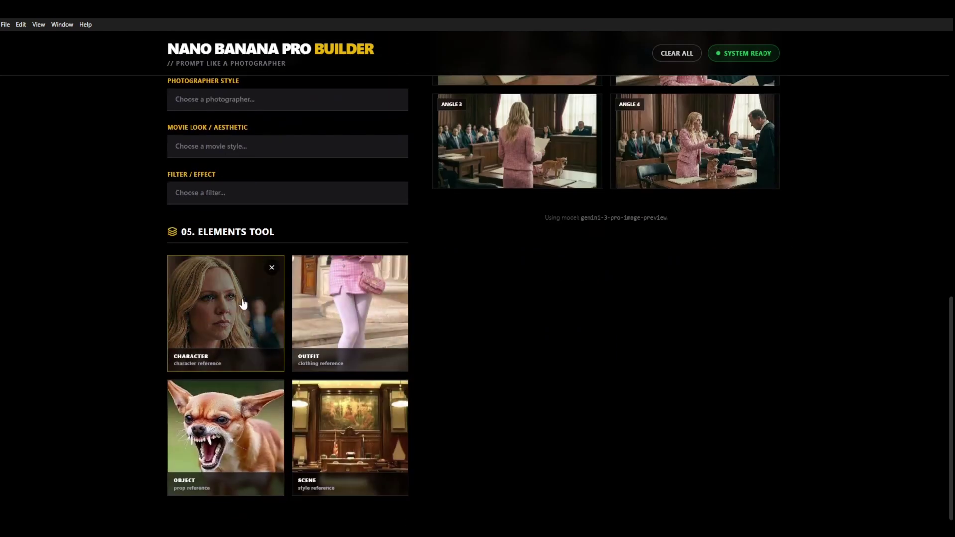
scroll(846, 378, "up", 4)
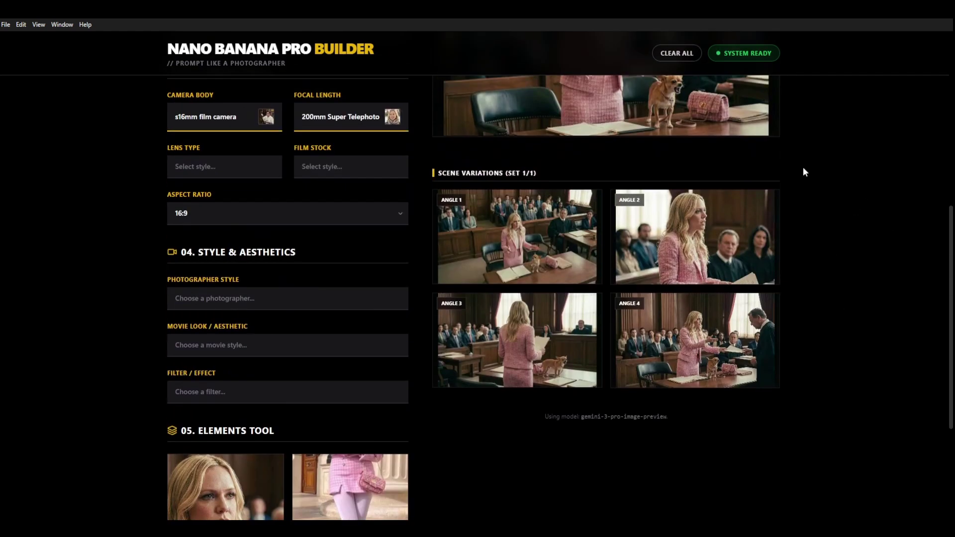
scroll(845, 274, "up", 6)
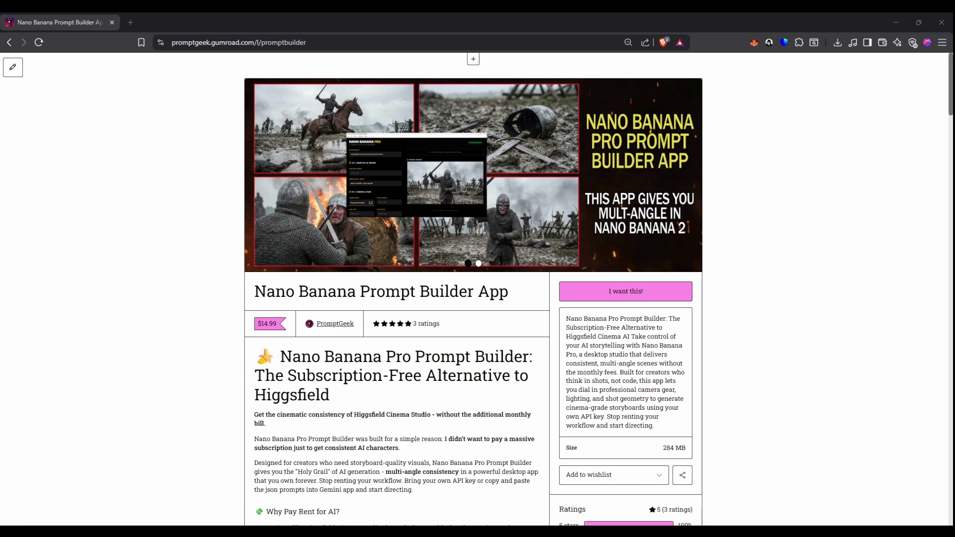
Step: Scroll through the Gumroad listing for the $14.99 Nano Banana Prompt Builder App
scroll(472, 288, "down", 2)
scroll(472, 288, "up", 2)
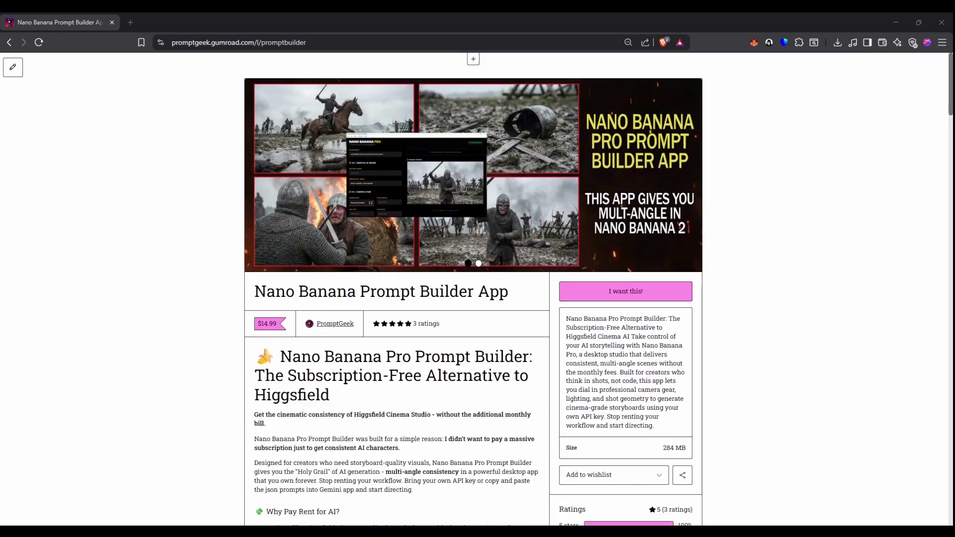